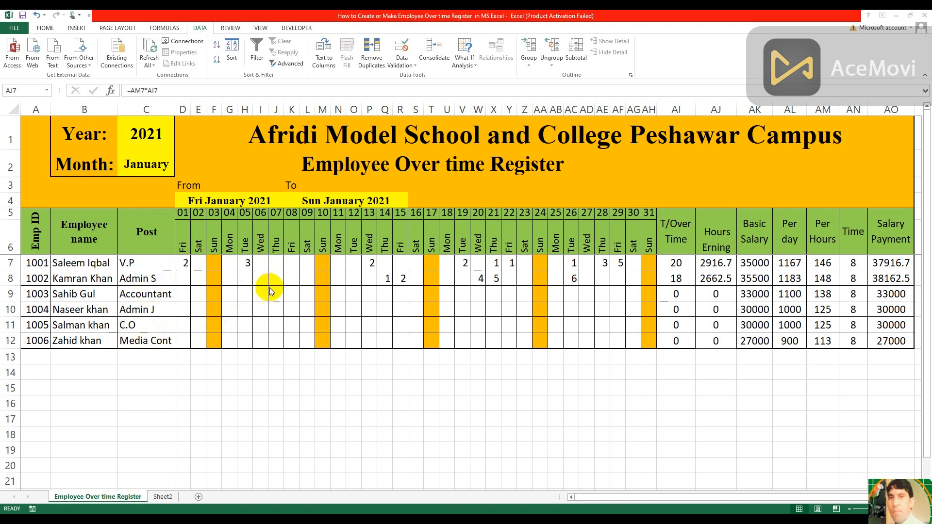
# Replace the employee name in cell B12 of the register with a different full name
pyautogui.press('F2')
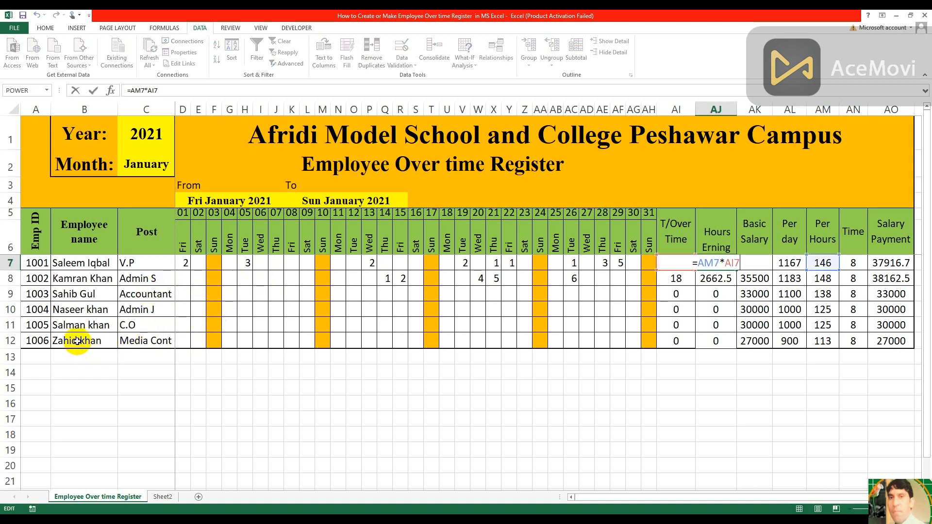
pyautogui.click(78, 341)
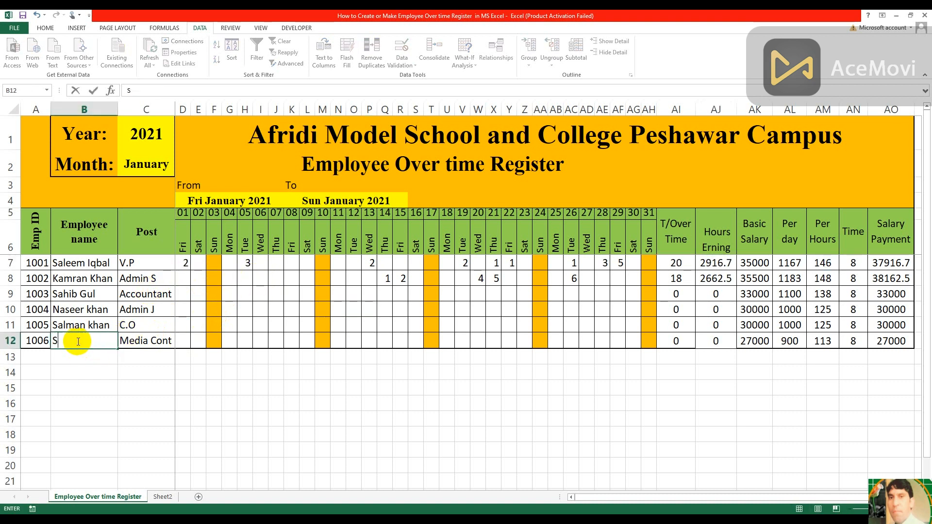
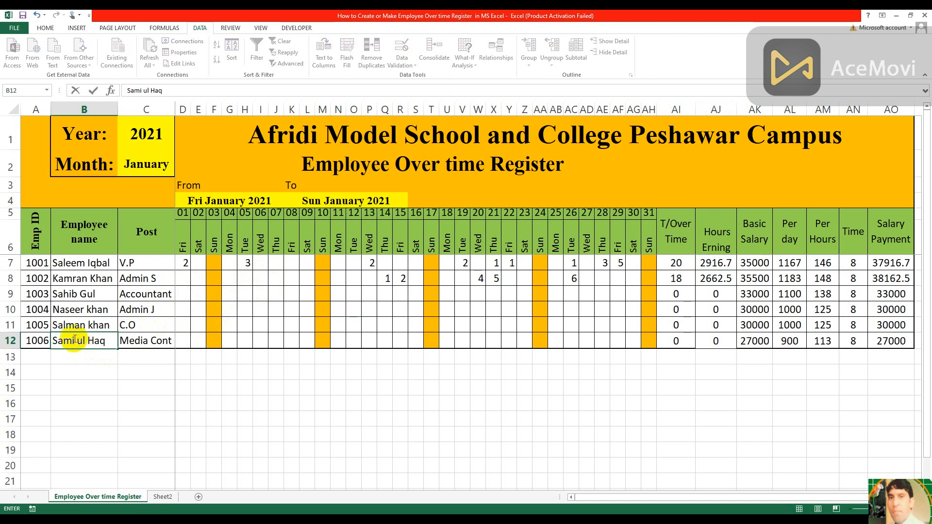
# Change the post in cell C12 to Islam
pyautogui.click(144, 339)
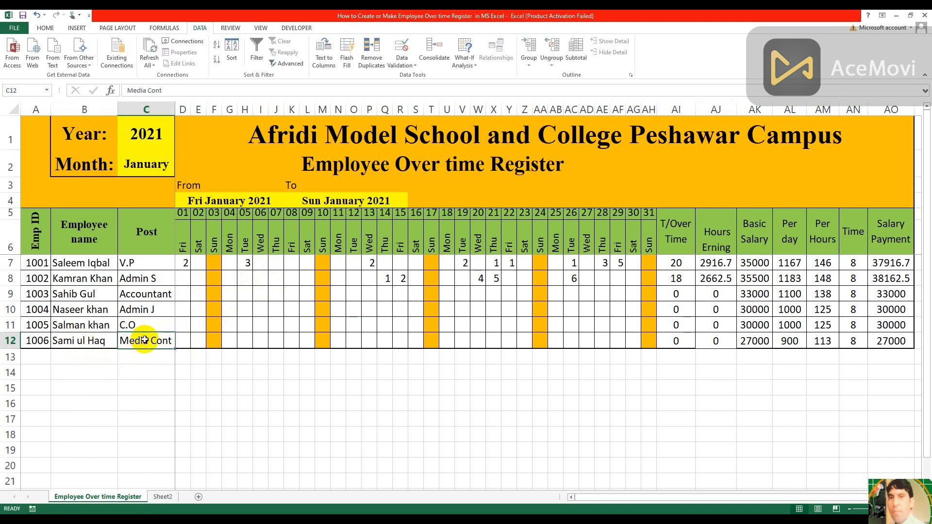
pyautogui.write('Isla,')
pyautogui.press('BackSpace')
pyautogui.write('m')
pyautogui.click(304, 309)
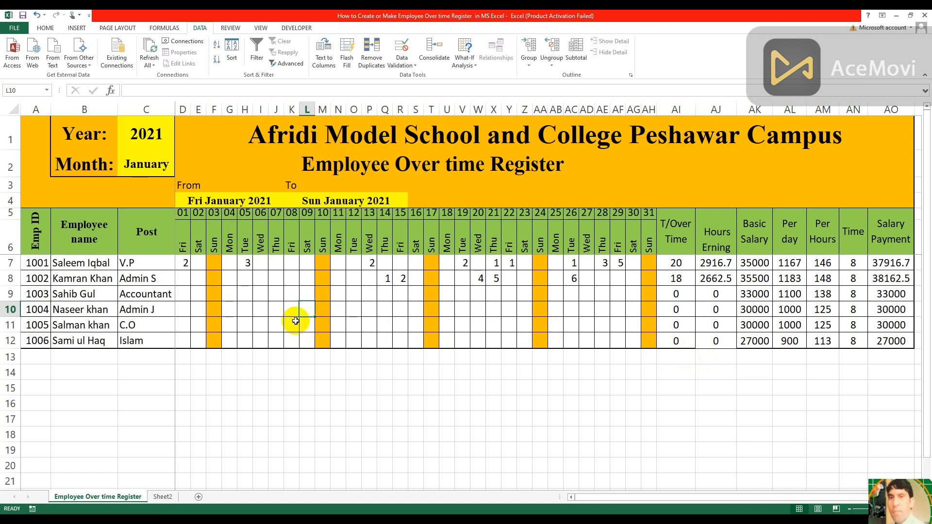
# Enter 2 overtime hours for the row 12 employee on day 04 and on day 07
pyautogui.click(230, 340)
pyautogui.write('2')
pyautogui.press('Tab')
pyautogui.press('Tab')
pyautogui.press('Tab')
pyautogui.write('2')
pyautogui.press('Tab')
pyautogui.press('Tab')
pyautogui.press('Tab')
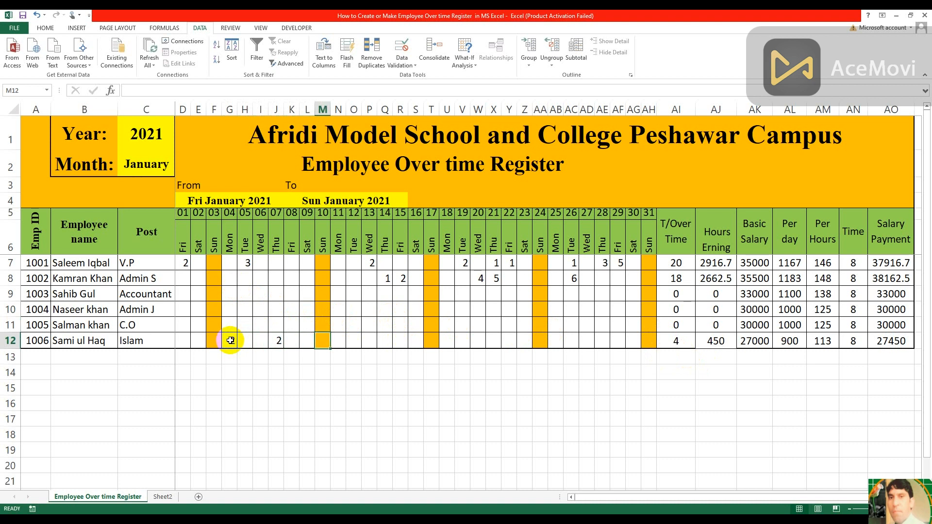
# Try to enter 2 overtime hours for the row 12 employee on Sunday, day 10
pyautogui.write('2')
pyautogui.press('Tab')
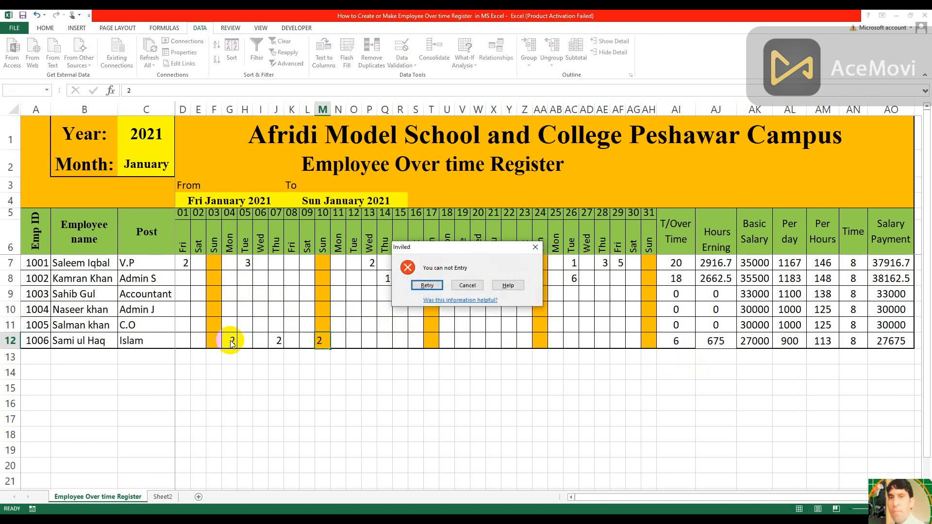
pyautogui.click(462, 287)
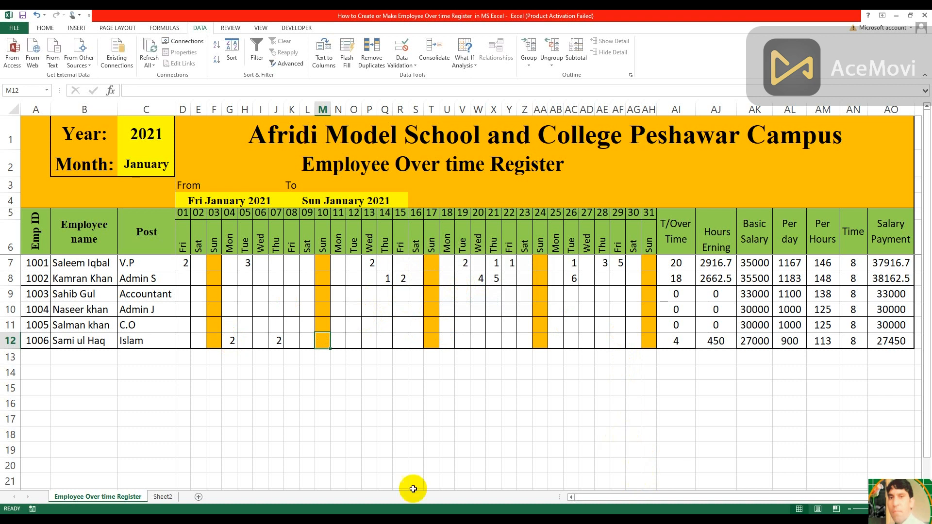
# On Sheet2, set the data validation of the year cell C1 to allow a list
pyautogui.click(168, 496)
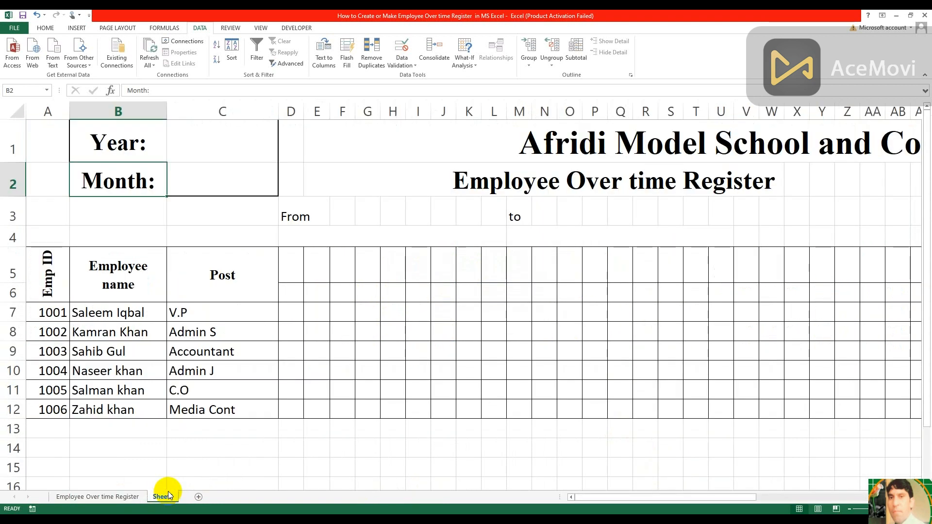
pyautogui.click(243, 144)
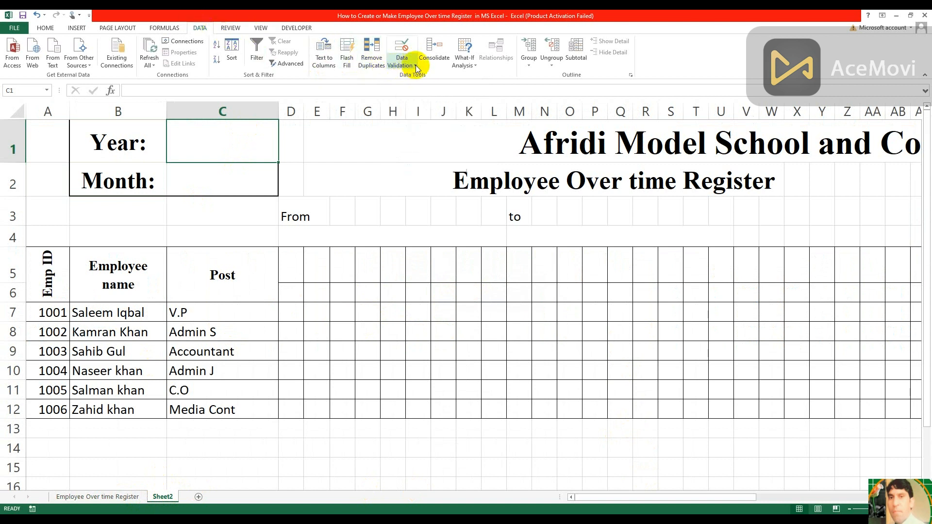
pyautogui.click(427, 55)
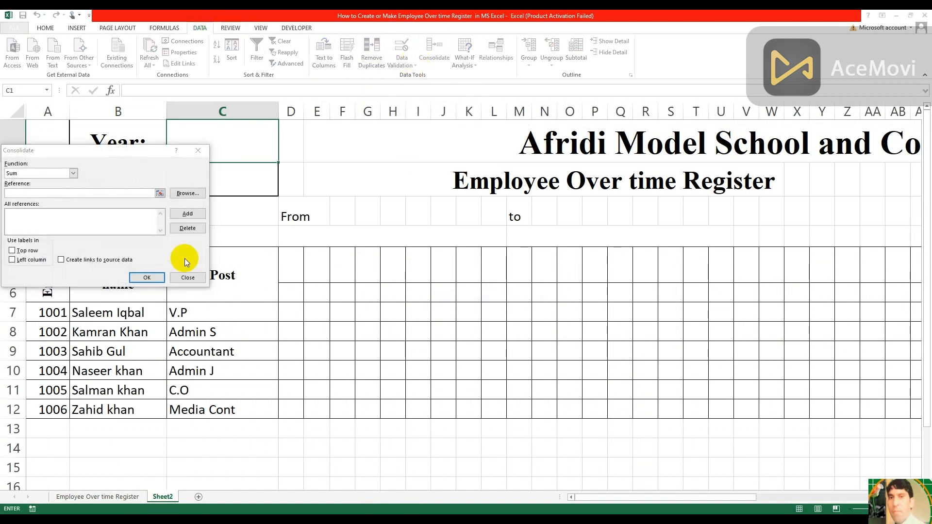
pyautogui.click(189, 275)
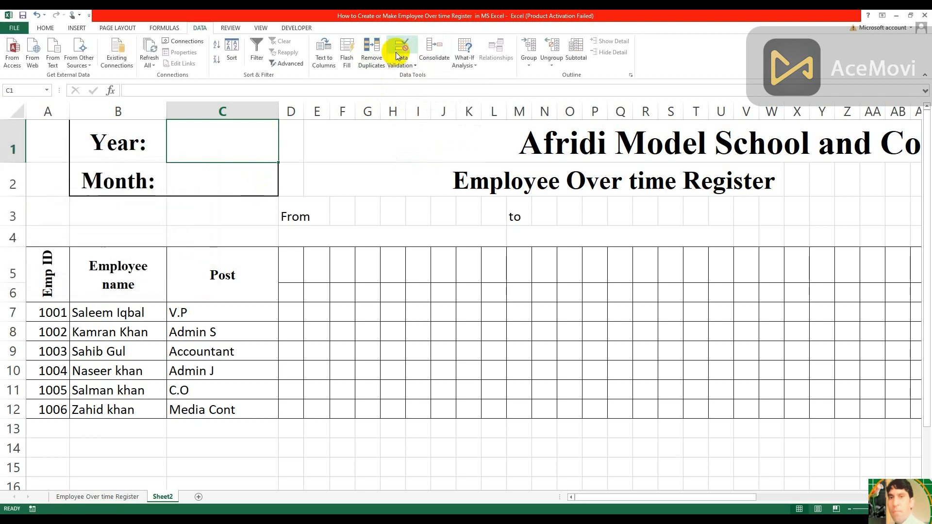
pyautogui.click(411, 65)
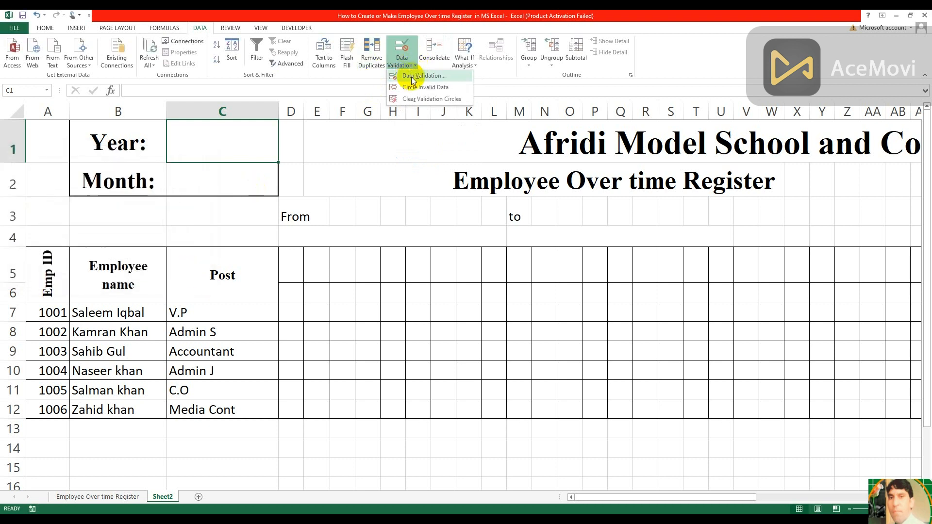
pyautogui.click(413, 77)
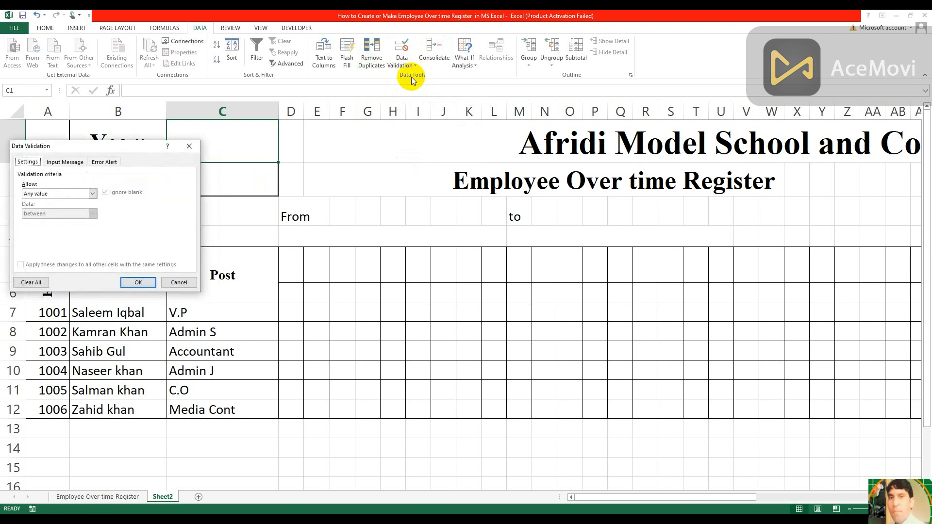
pyautogui.click(91, 194)
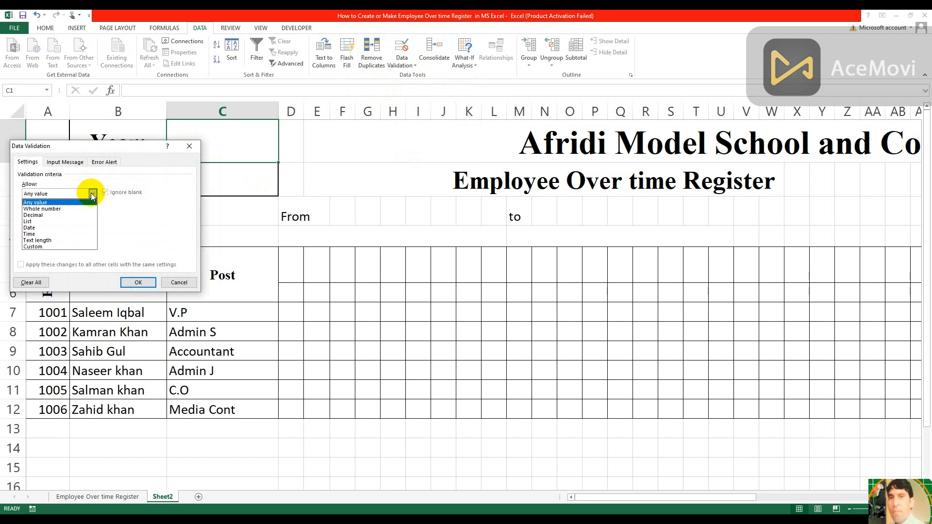
pyautogui.click(53, 223)
# Use 2020,2021,2022 as the list source for the year cell, and choose 2020 from its list
pyautogui.click(75, 231)
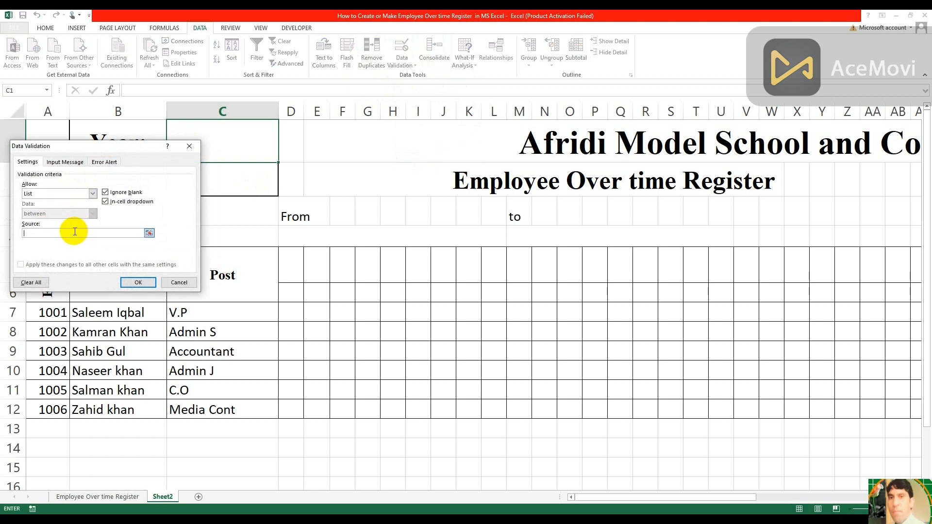
pyautogui.write('2020,20231,20232')
pyautogui.click(136, 285)
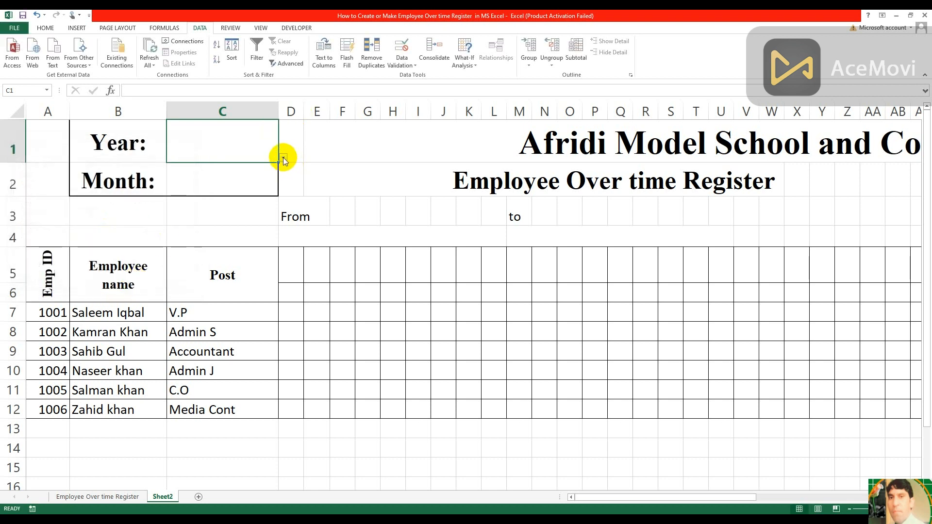
pyautogui.click(284, 159)
pyautogui.click(187, 166)
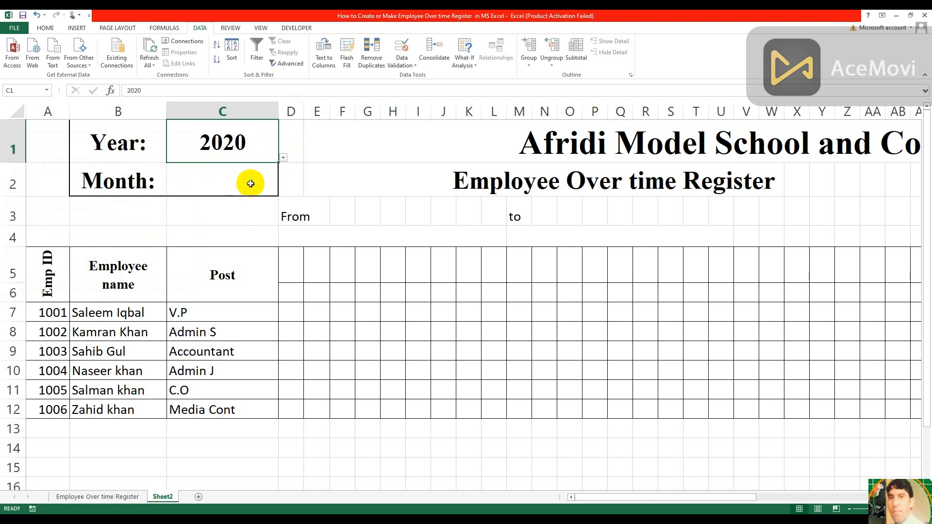
# Set the data validation of the month cell C2 to allow a list
pyautogui.click(248, 181)
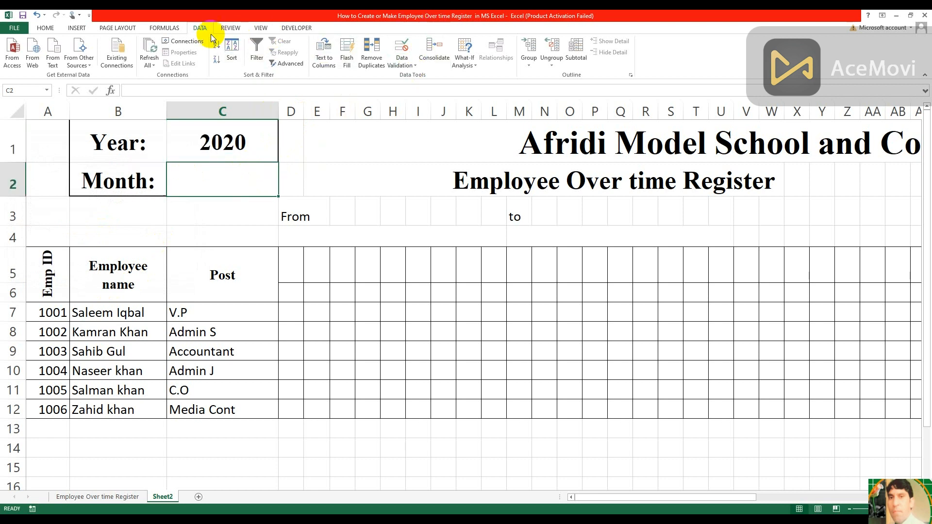
pyautogui.click(412, 66)
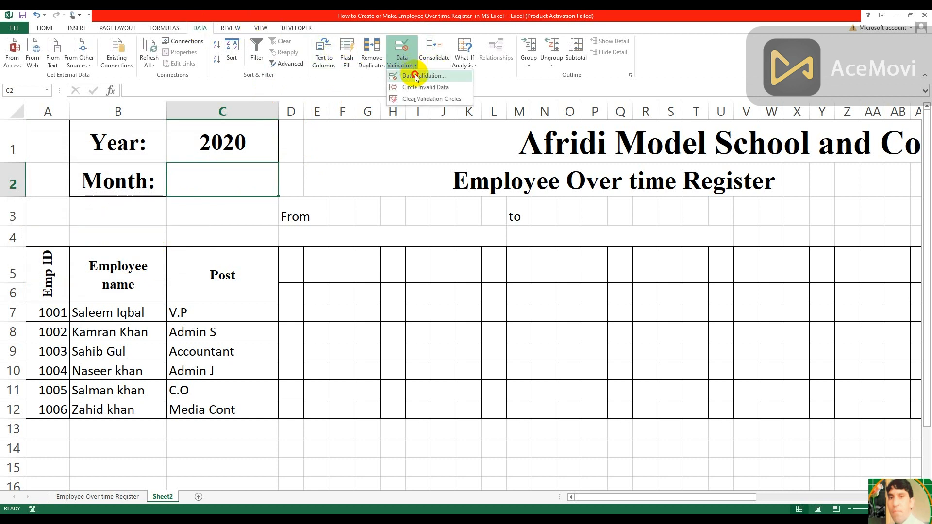
pyautogui.click(415, 76)
pyautogui.click(92, 193)
pyautogui.click(48, 222)
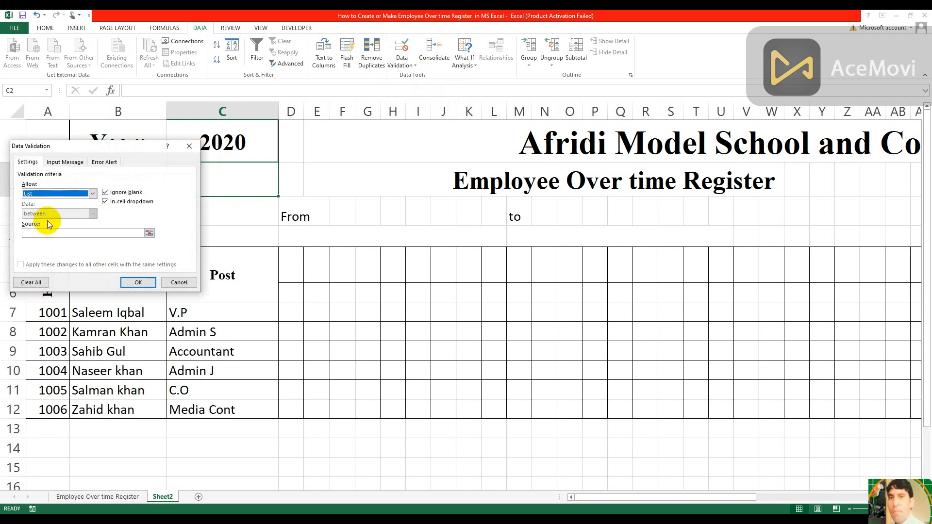
pyautogui.click(77, 232)
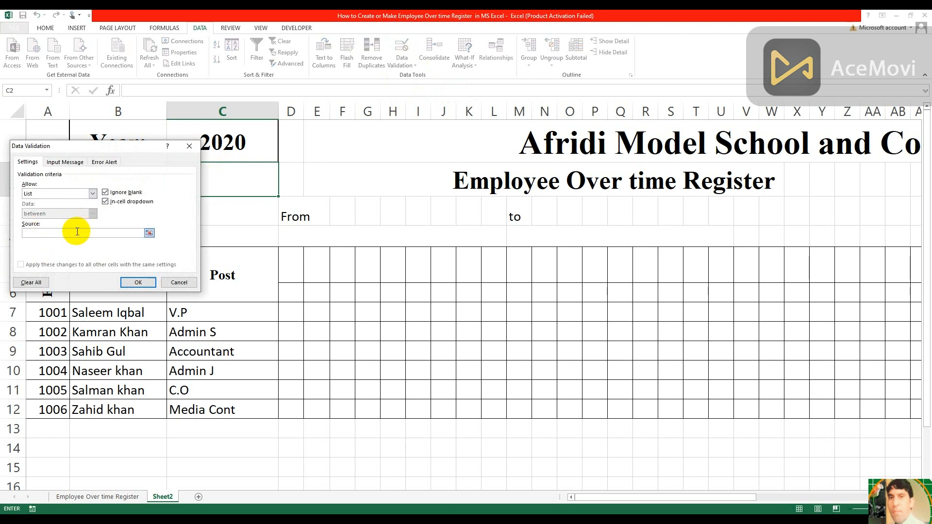
# Enter the twelve full month names, January through December, as the comma-separated list source for the month cell and apply the validation
pyautogui.write('January,February,March,April,May,June, July')
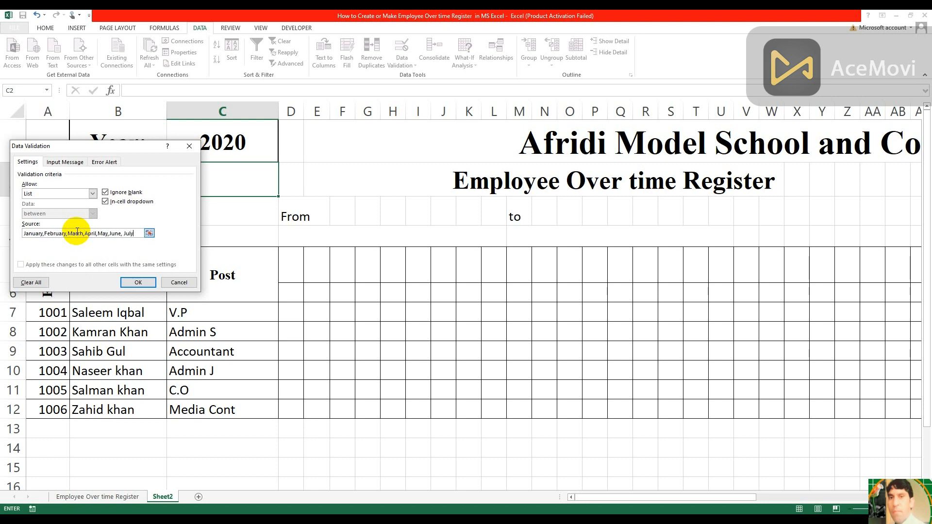
pyautogui.write(', August')
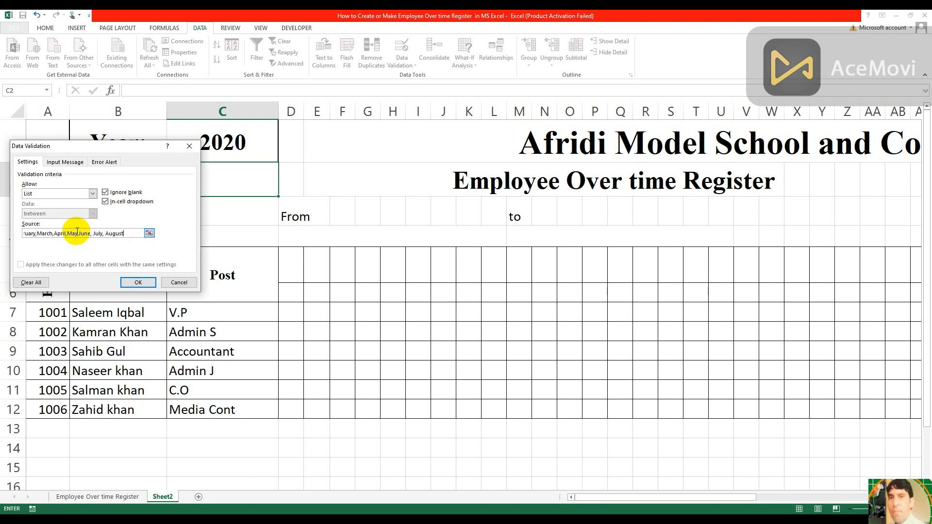
pyautogui.write(', September, October, No')
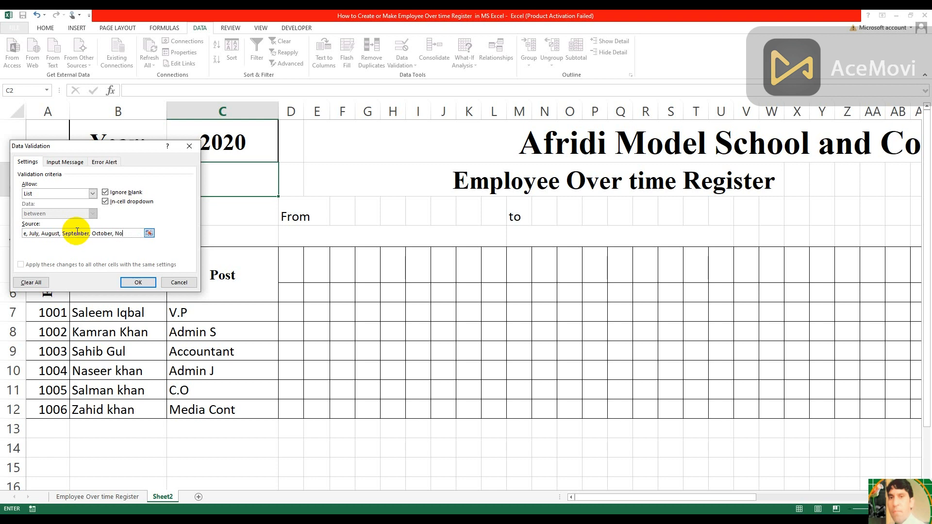
pyautogui.write('vember,December')
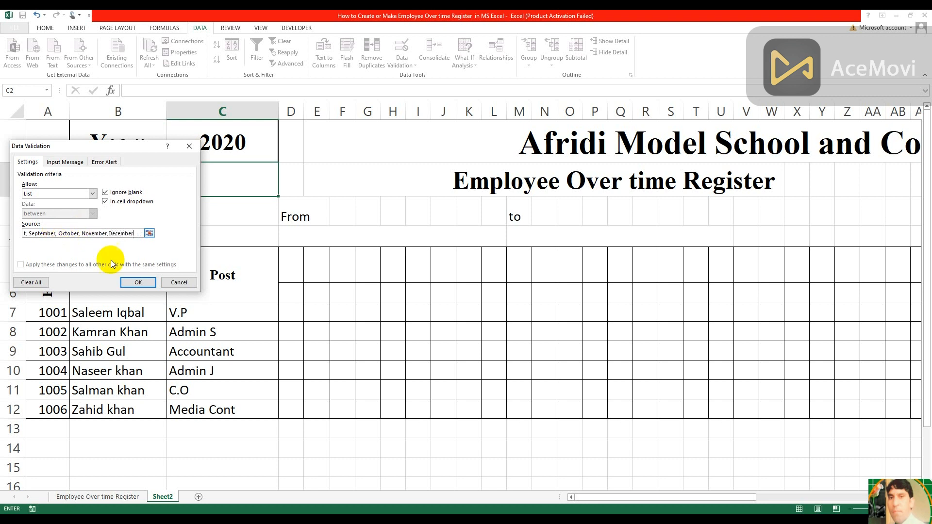
pyautogui.click(138, 283)
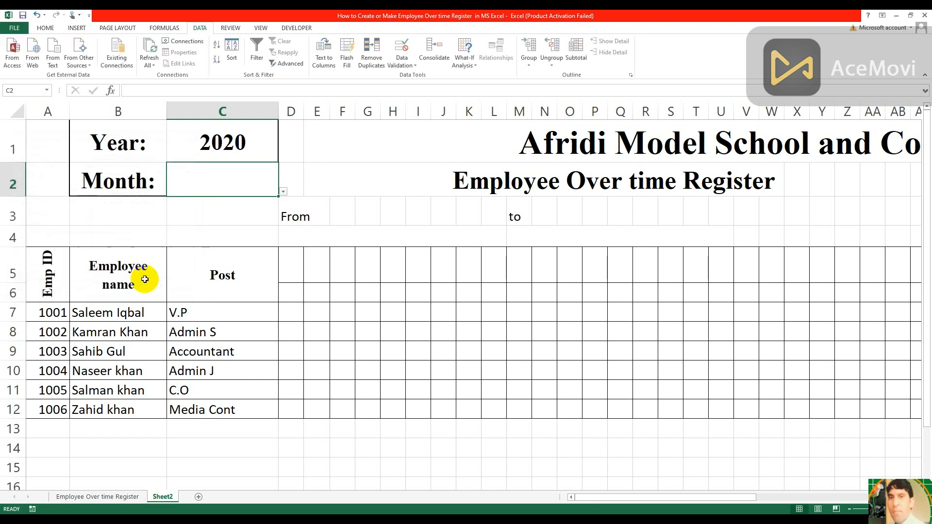
# Choose January from the list in the month cell C2
pyautogui.click(283, 191)
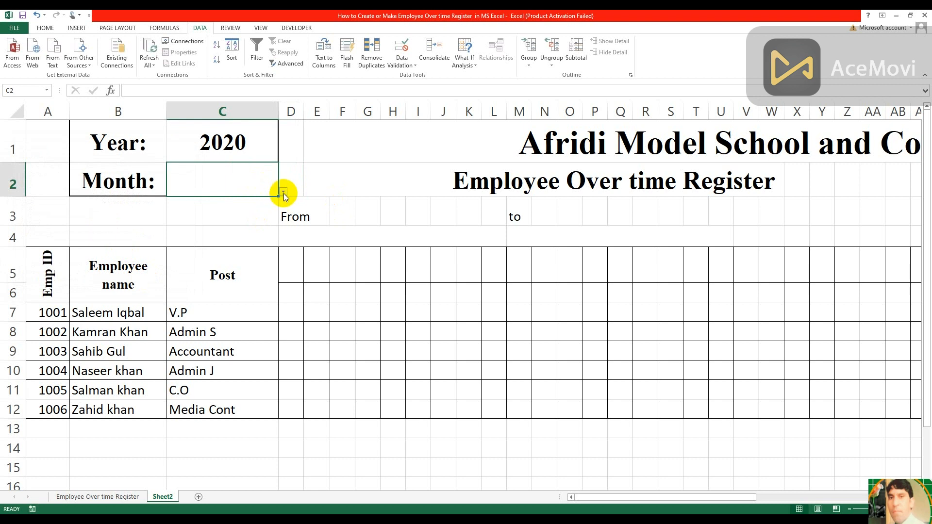
pyautogui.click(283, 194)
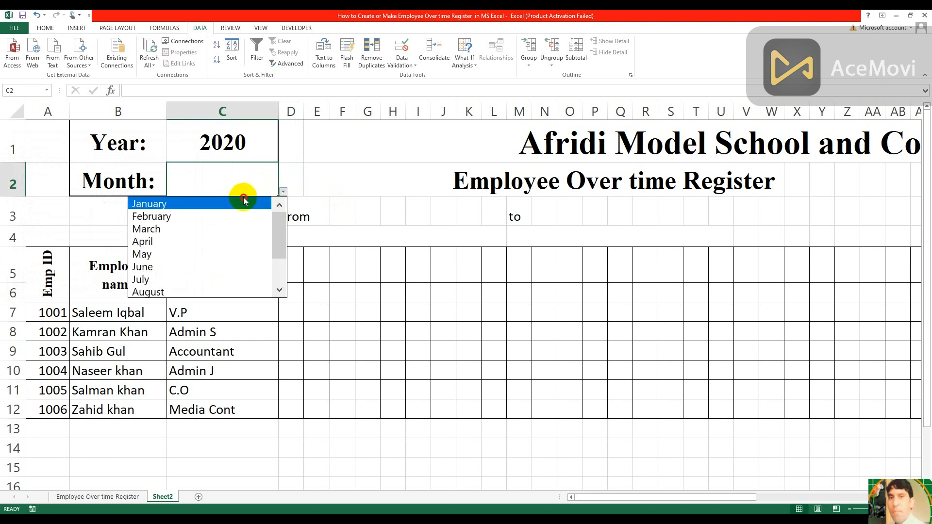
pyautogui.click(241, 205)
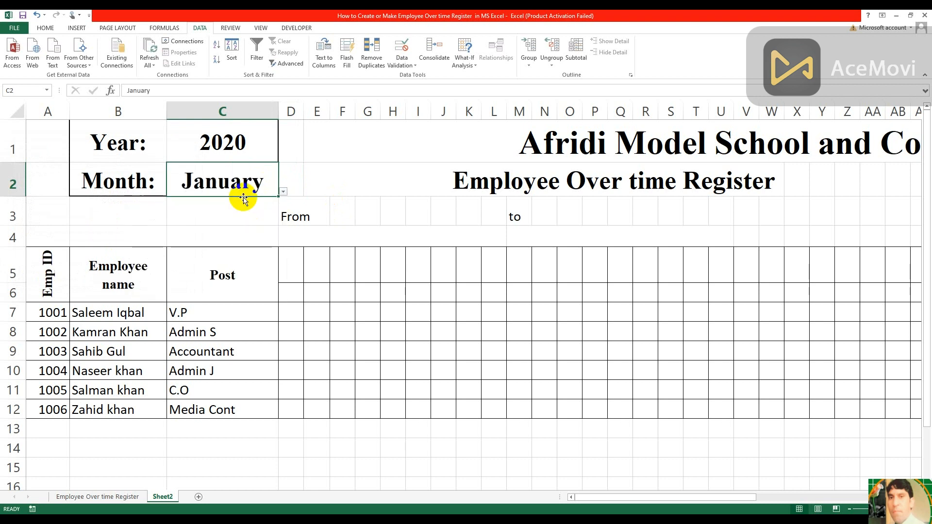
# Enter the formula =DATEVALUE("1"&C2&C1) in the From date cell D4 to get the first day of the chosen month
pyautogui.click(350, 237)
pyautogui.write('=')
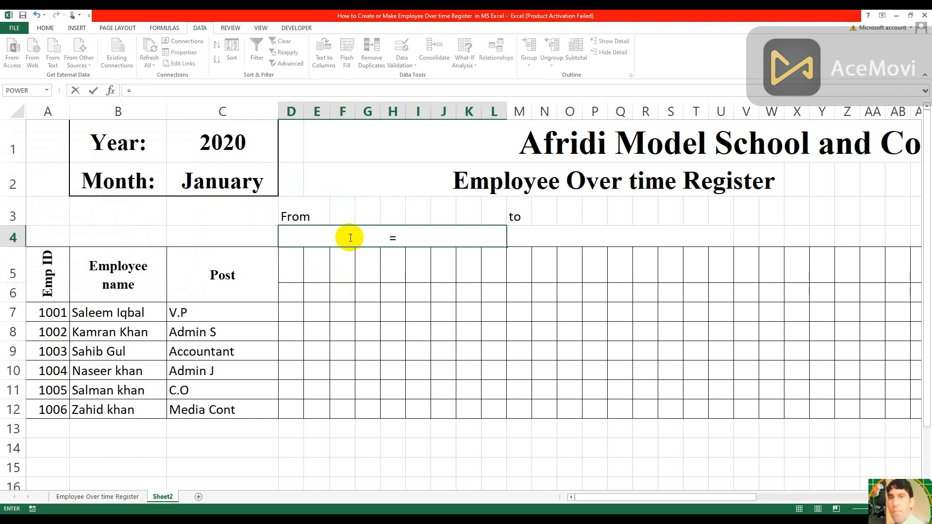
pyautogui.write('data')
pyautogui.press('BackSpace')
pyautogui.write('e')
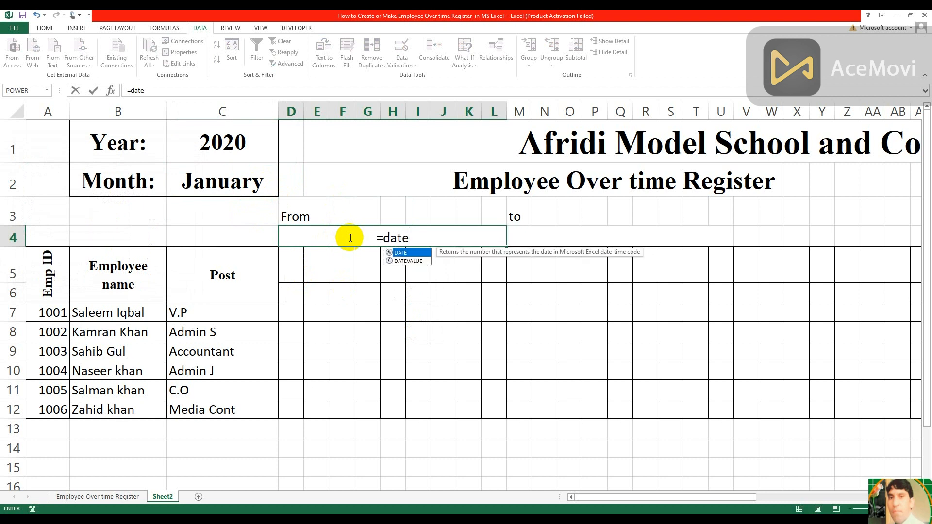
pyautogui.doubleClick(406, 261)
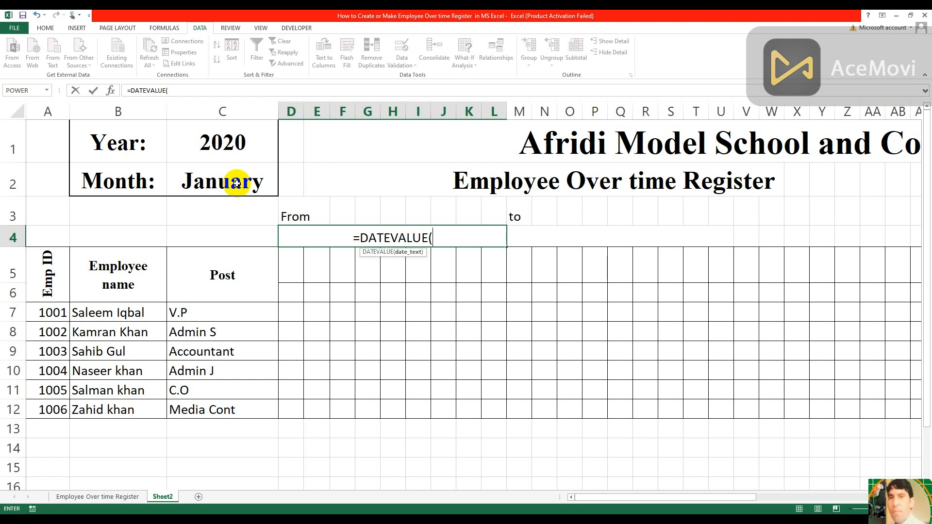
pyautogui.write('"')
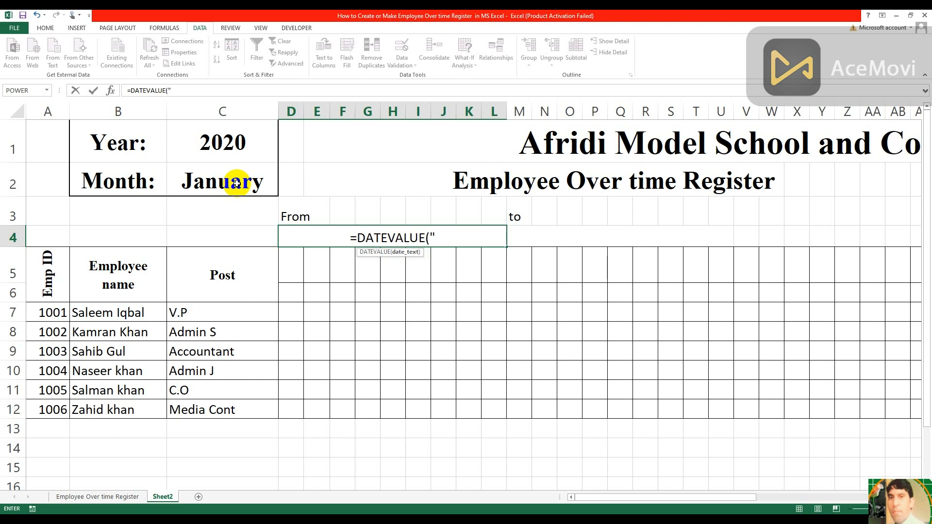
pyautogui.write('1"')
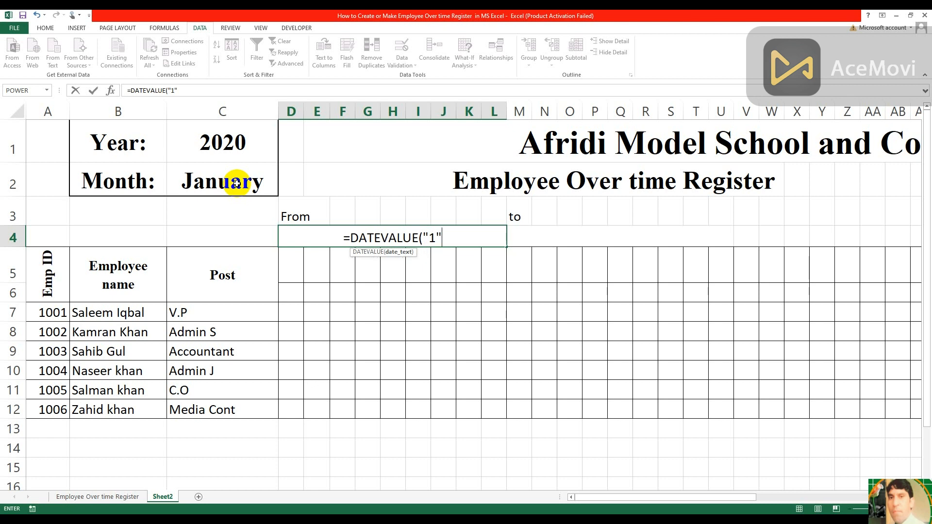
pyautogui.write(',')
pyautogui.press('BackSpace')
pyautogui.write('&')
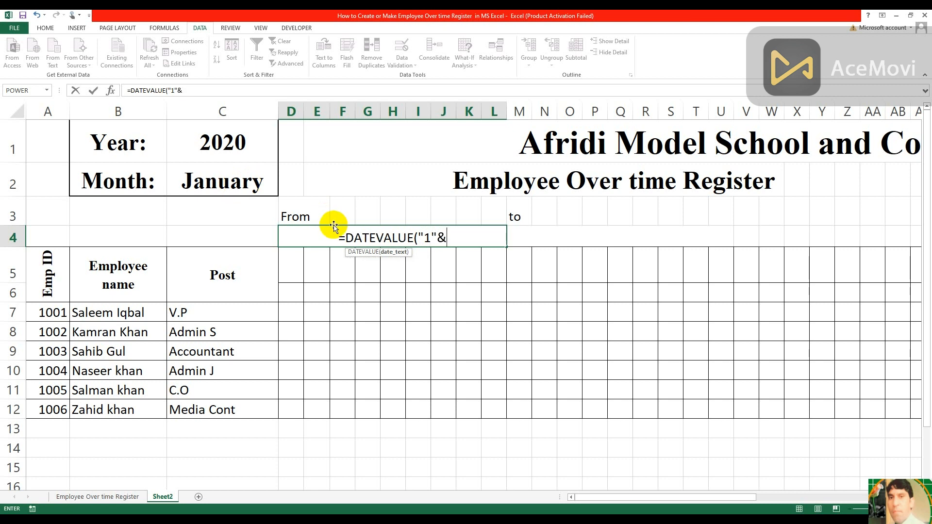
pyautogui.click(243, 183)
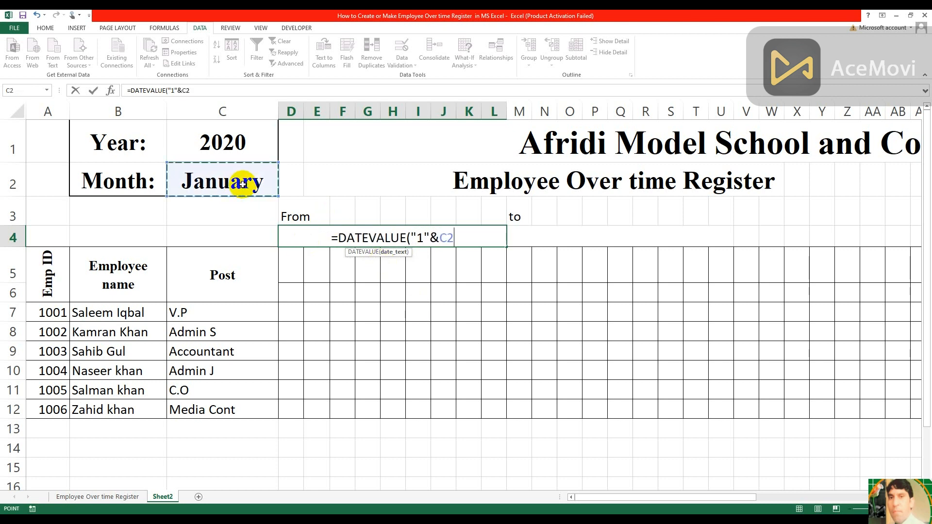
pyautogui.write('&')
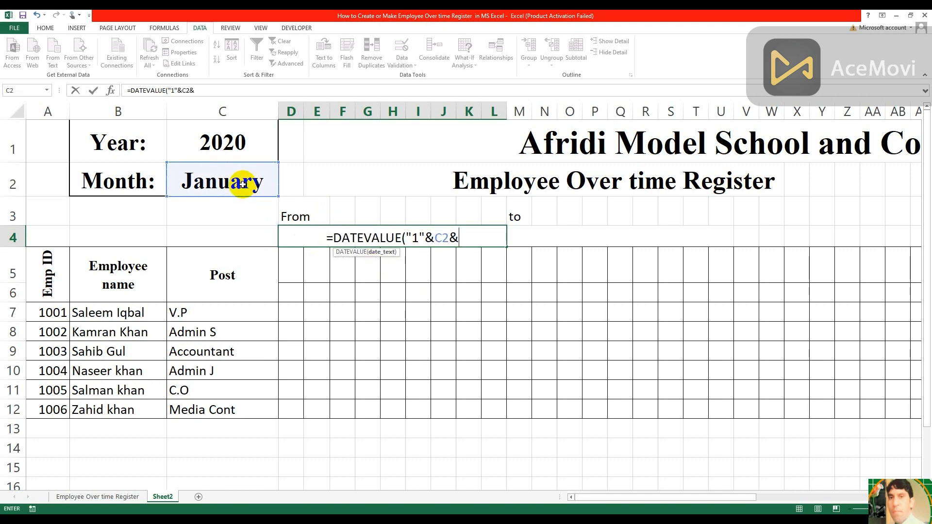
pyautogui.click(226, 145)
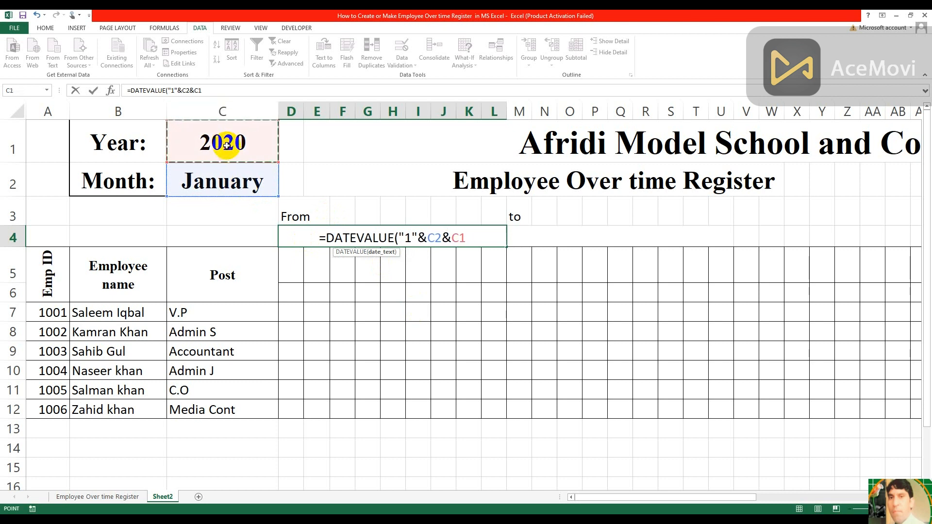
pyautogui.press('Return')
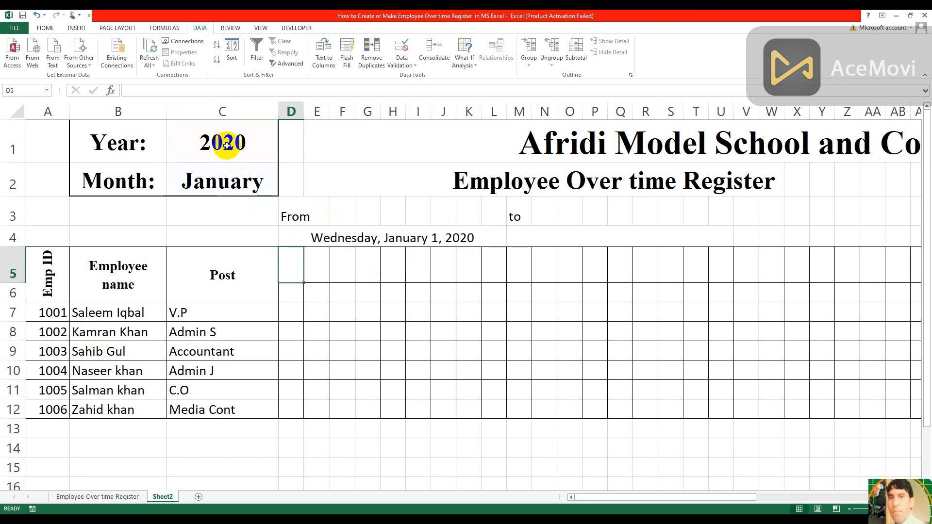
pyautogui.click(402, 238)
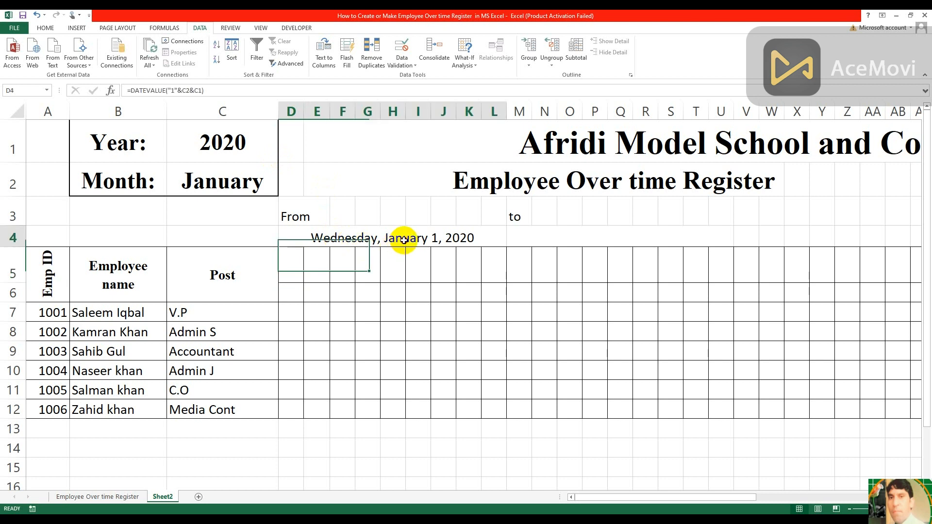
# Try to enter =EOMONTH(D4:D40) as the end date in the merged cell M4 under "to"
pyautogui.click(575, 238)
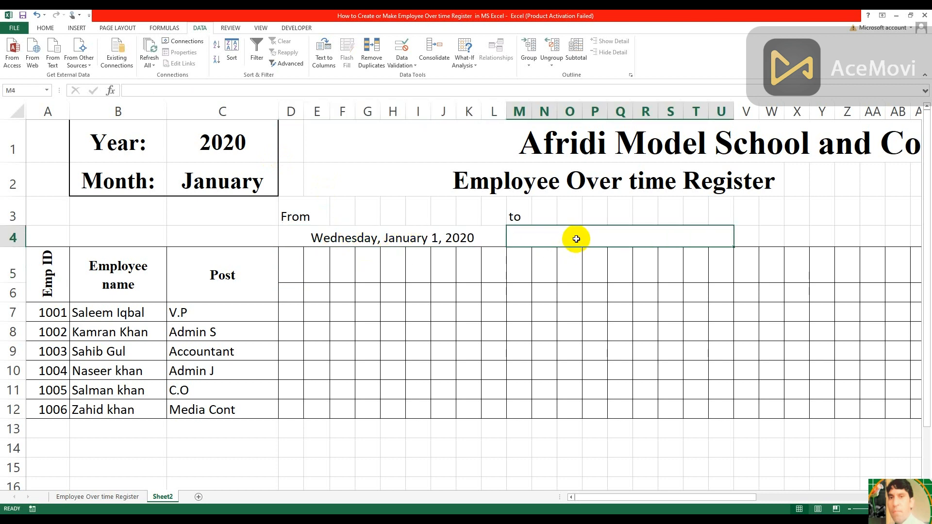
pyautogui.write('=')
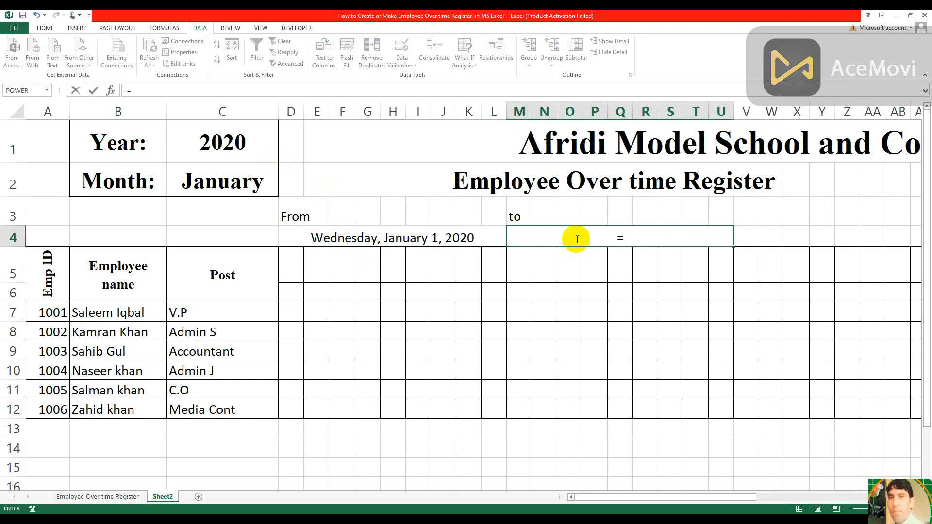
pyautogui.write('e')
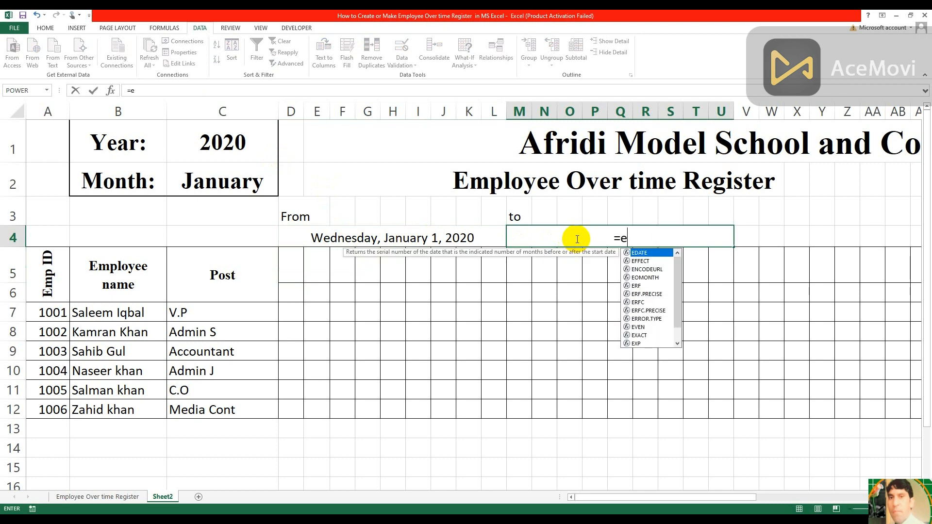
pyautogui.write('o')
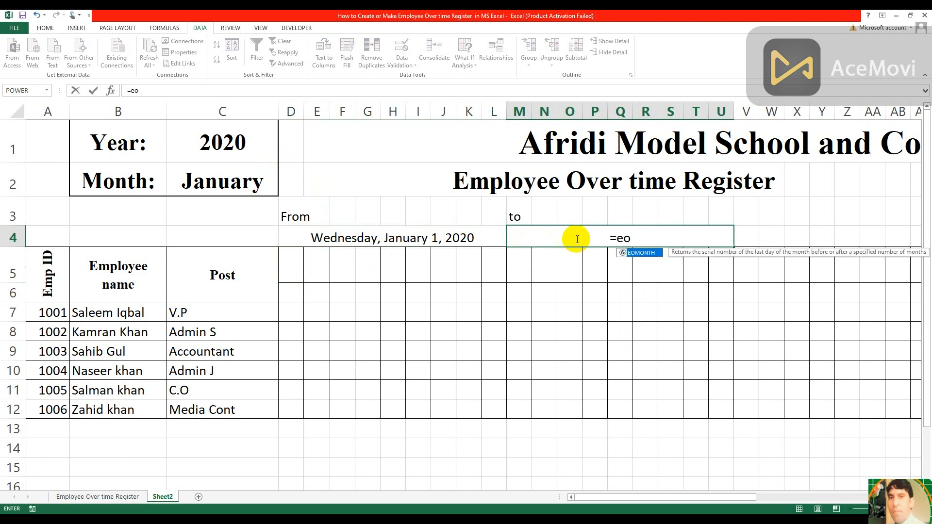
pyautogui.doubleClick(641, 253)
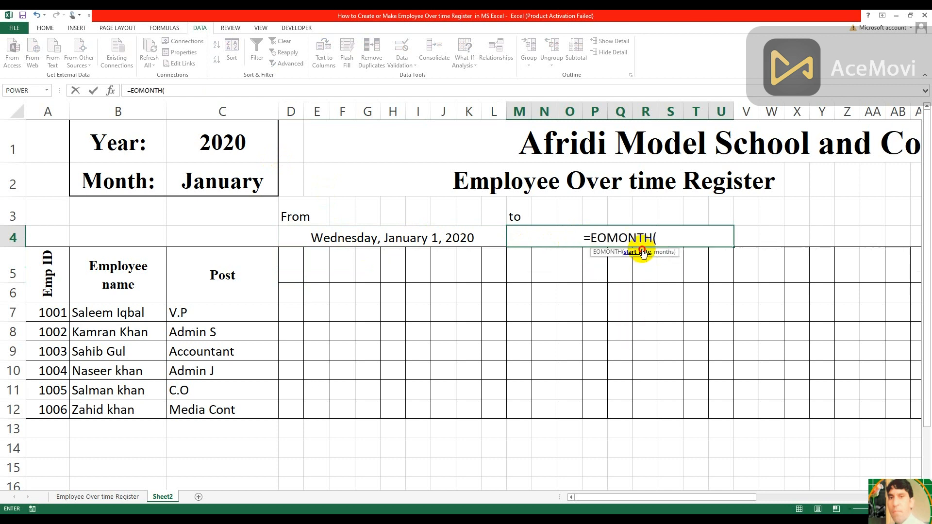
pyautogui.click(404, 240)
pyautogui.write(':D4')
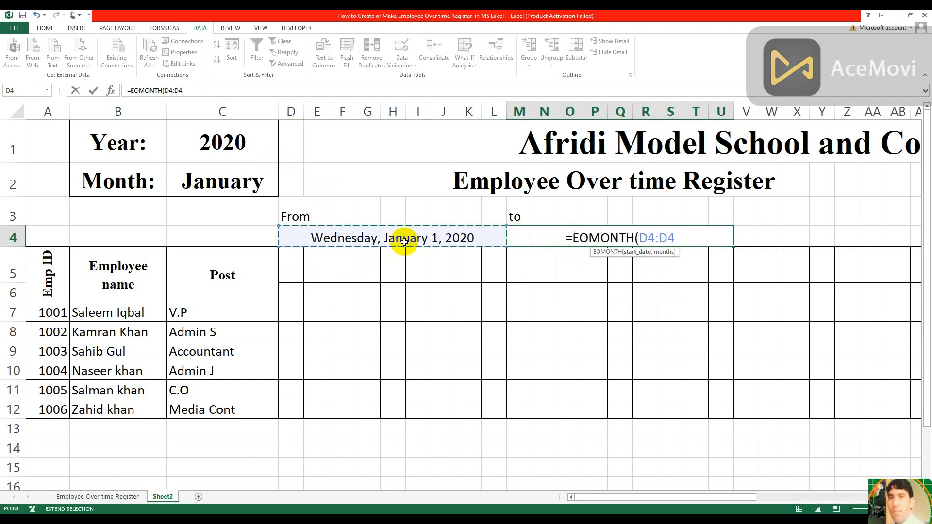
pyautogui.write('0)')
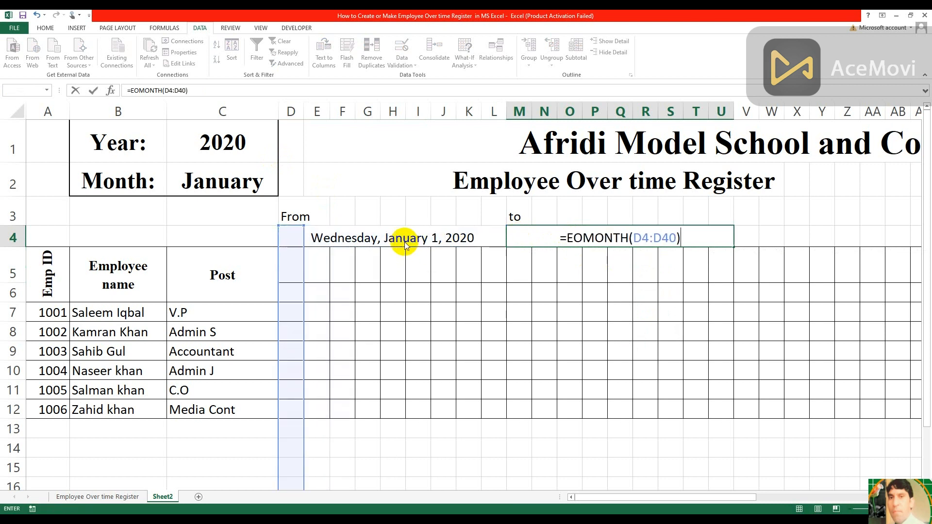
pyautogui.press('Return')
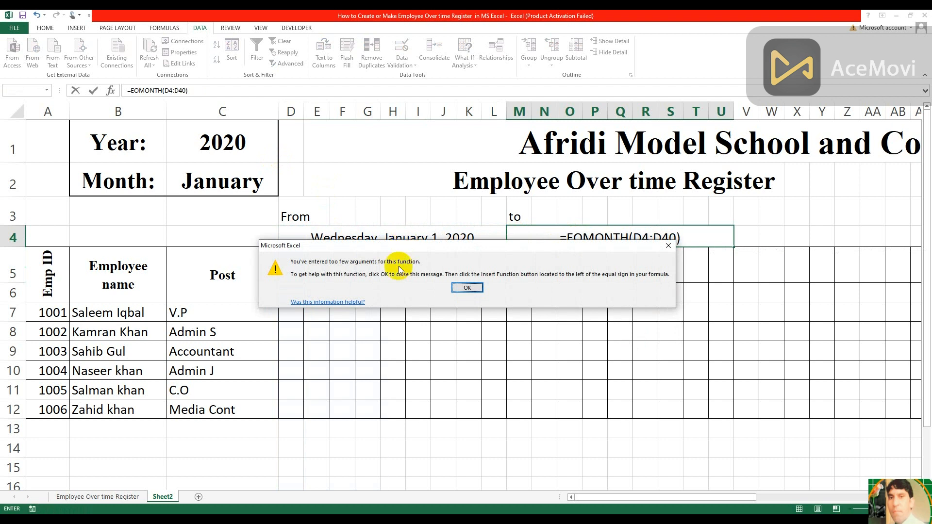
pyautogui.click(468, 286)
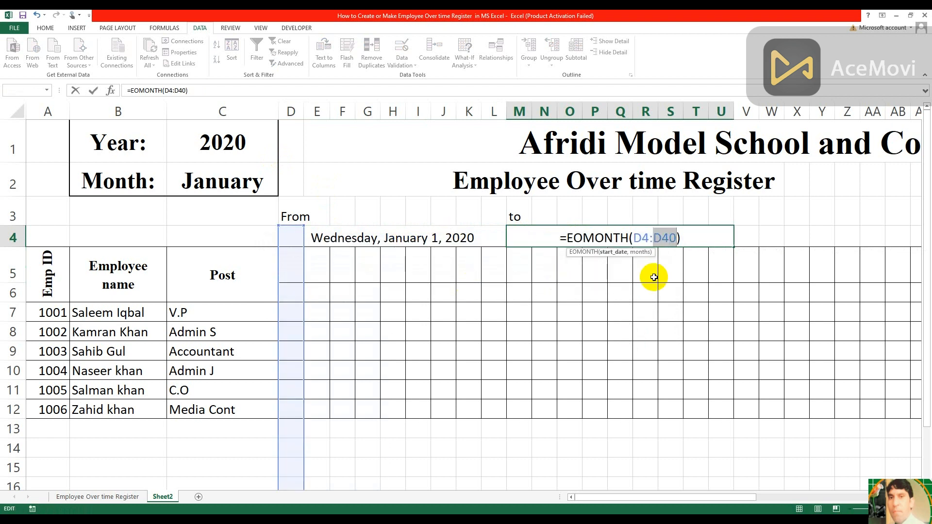
# Correct the end date formula in M4 to =EOMONTH(D4,0)
pyautogui.click(671, 239)
pyautogui.press('BackSpace')
pyautogui.press('BackSpace')
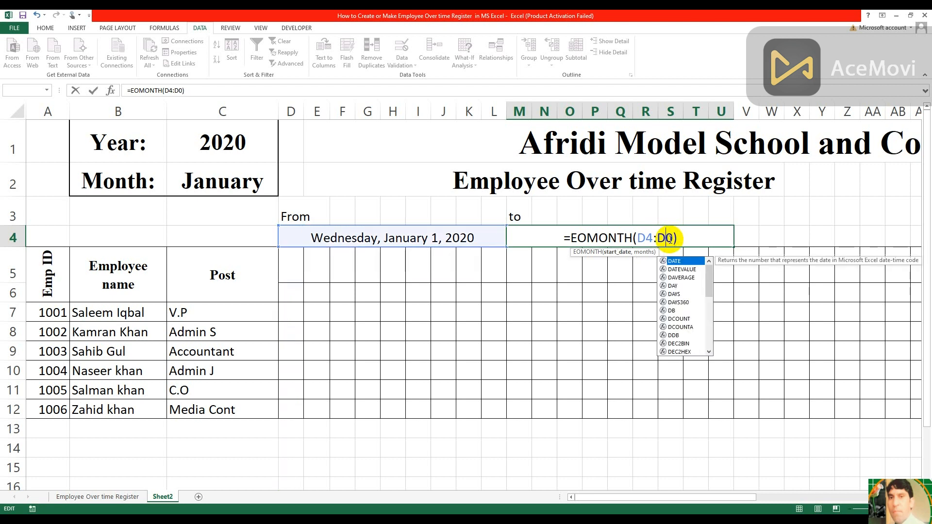
pyautogui.press('BackSpace')
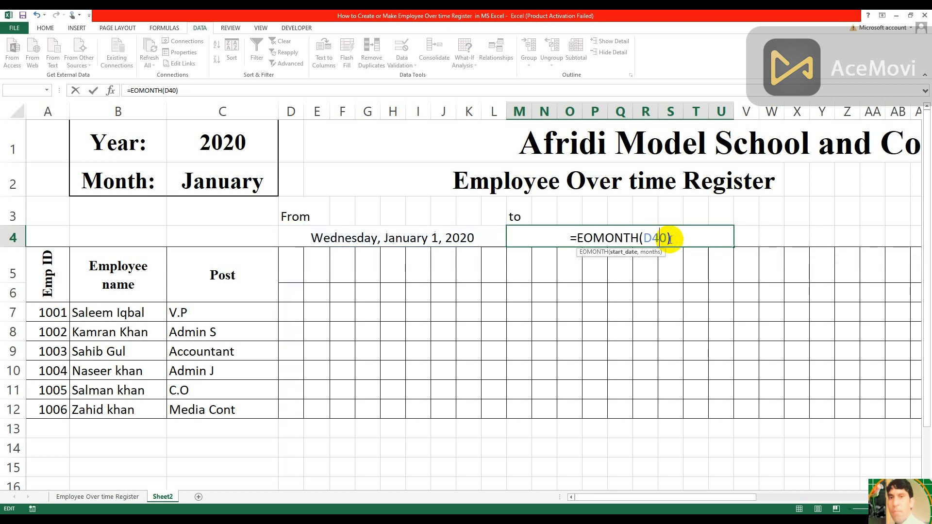
pyautogui.write(',')
pyautogui.press('Return')
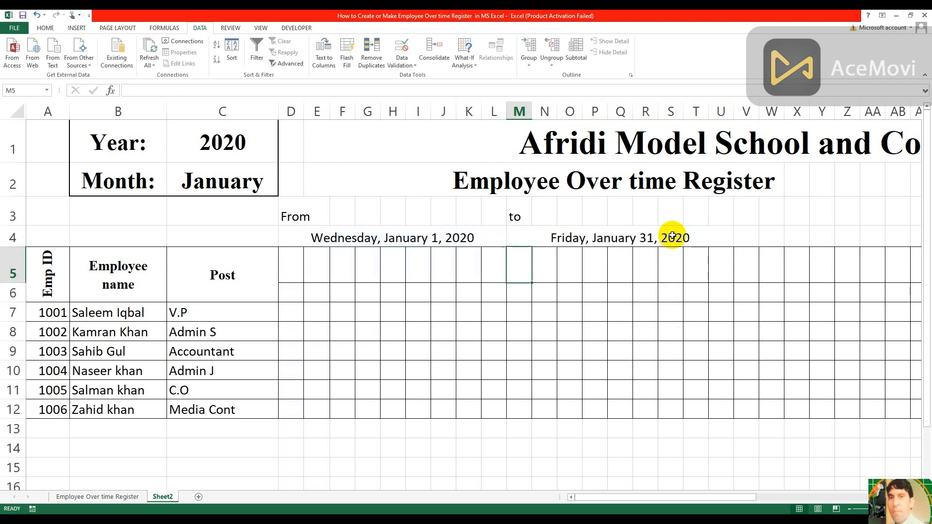
# Link the first day cell D6 to the From date in D4
pyautogui.click(287, 297)
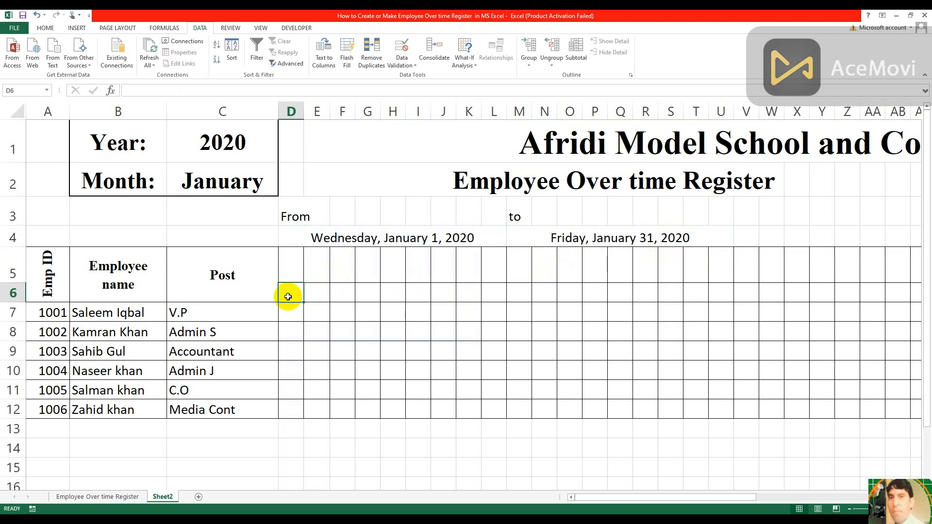
pyautogui.write('=')
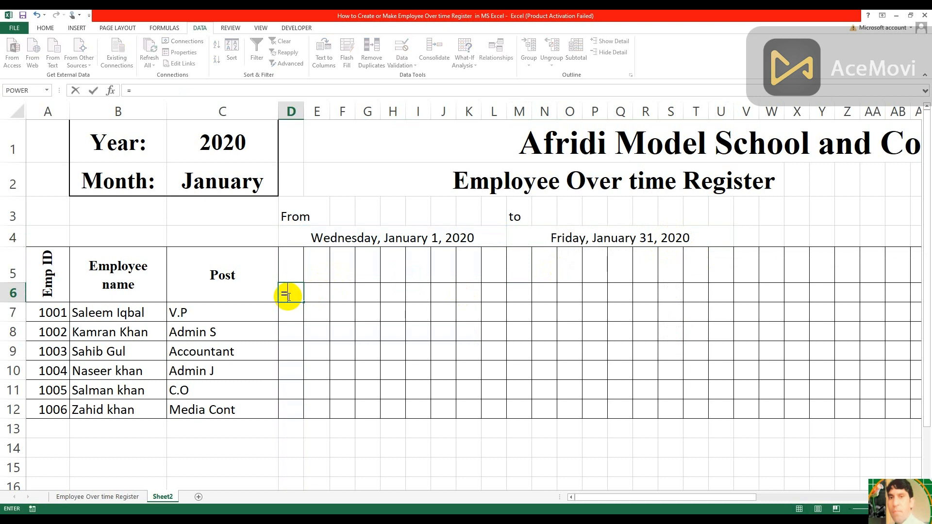
pyautogui.click(344, 237)
pyautogui.press('Return')
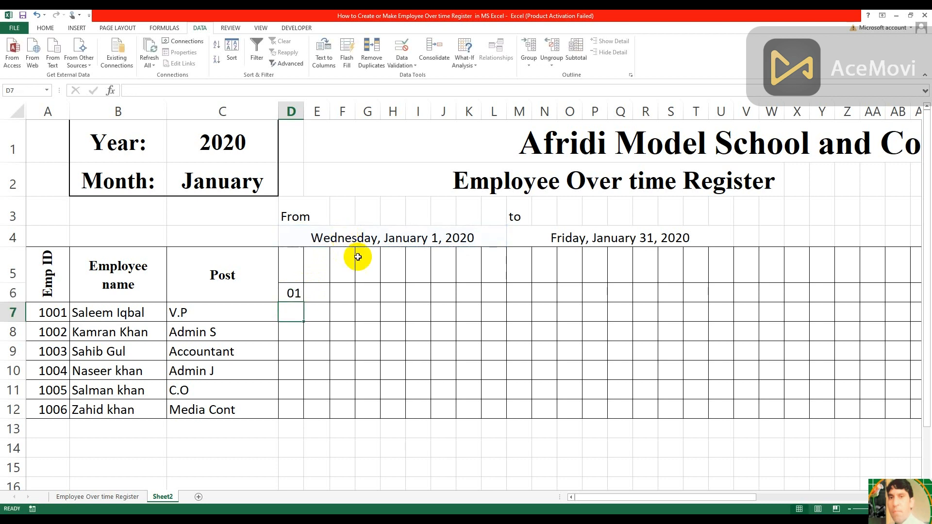
# Enter the formula =IF(D6<$M$4,D6+1,"") in E6 to produce the next day number up to the end date
pyautogui.click(313, 293)
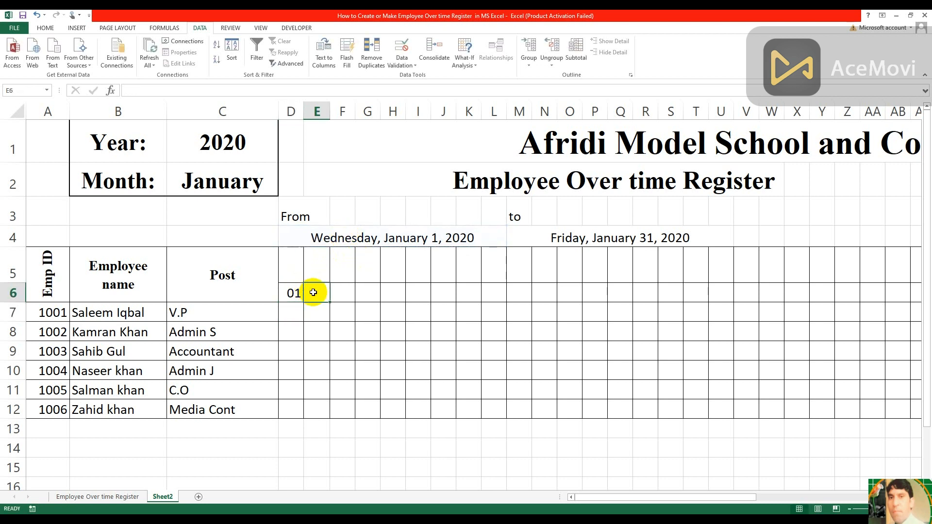
pyautogui.write('=')
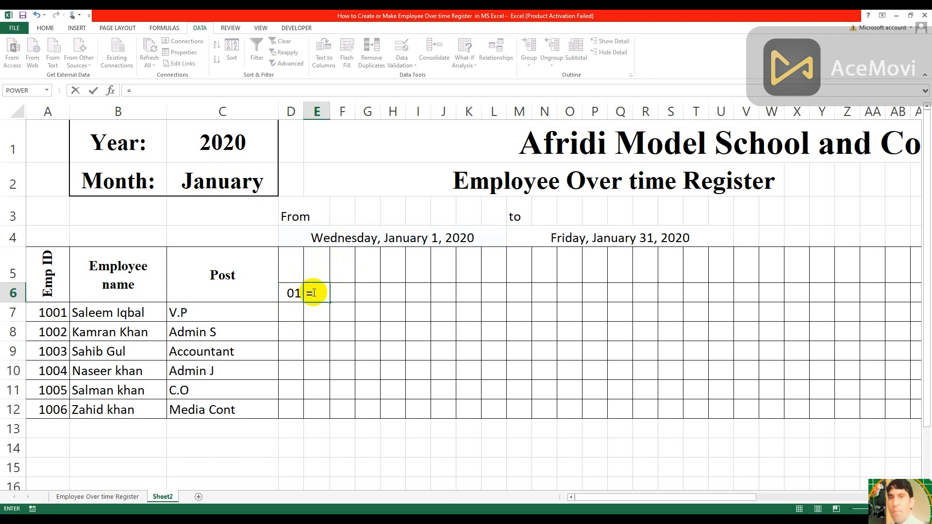
pyautogui.write('if(')
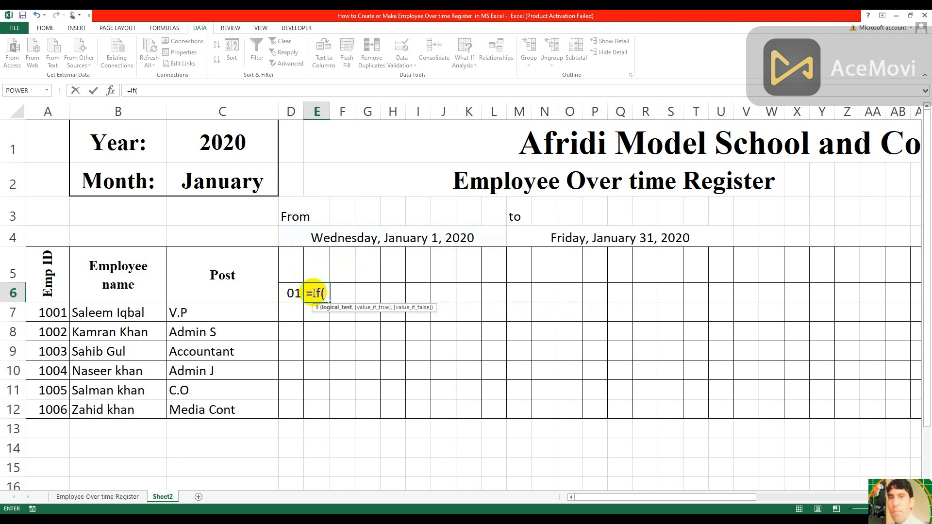
pyautogui.click(293, 293)
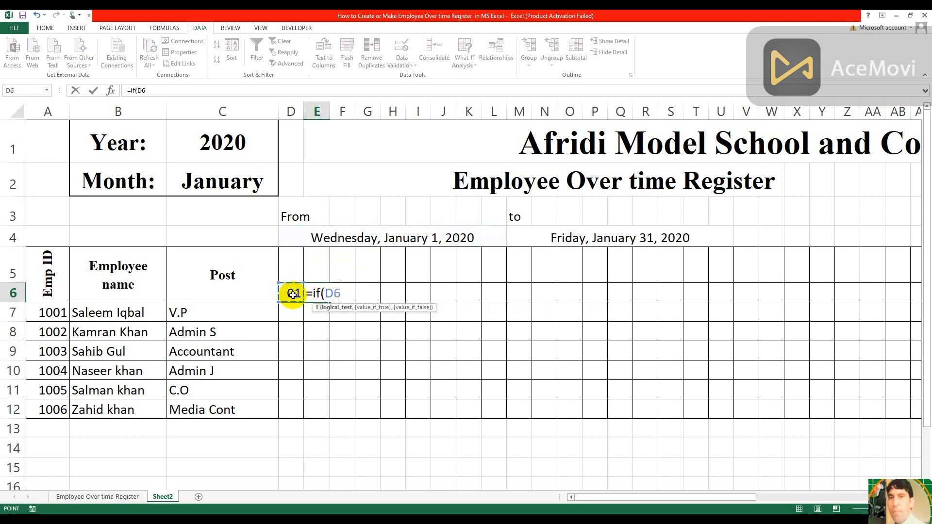
pyautogui.write('<')
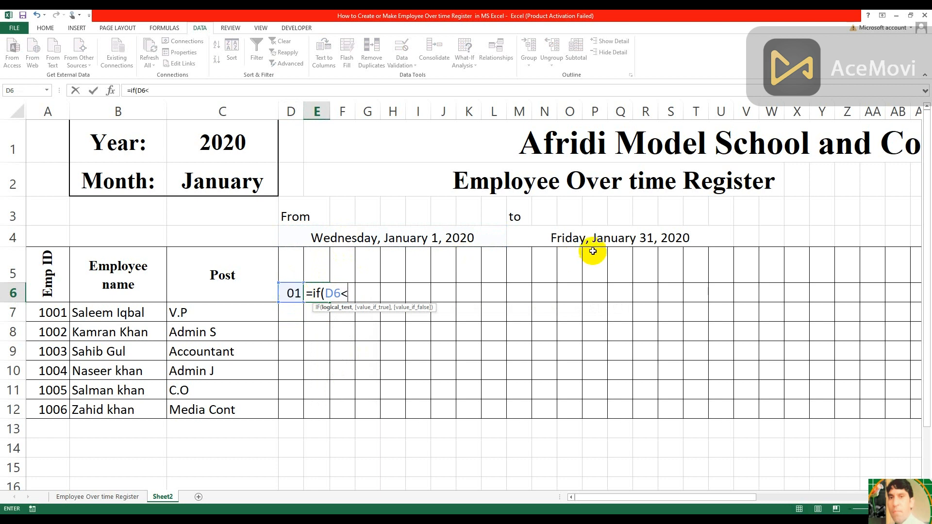
pyautogui.click(598, 238)
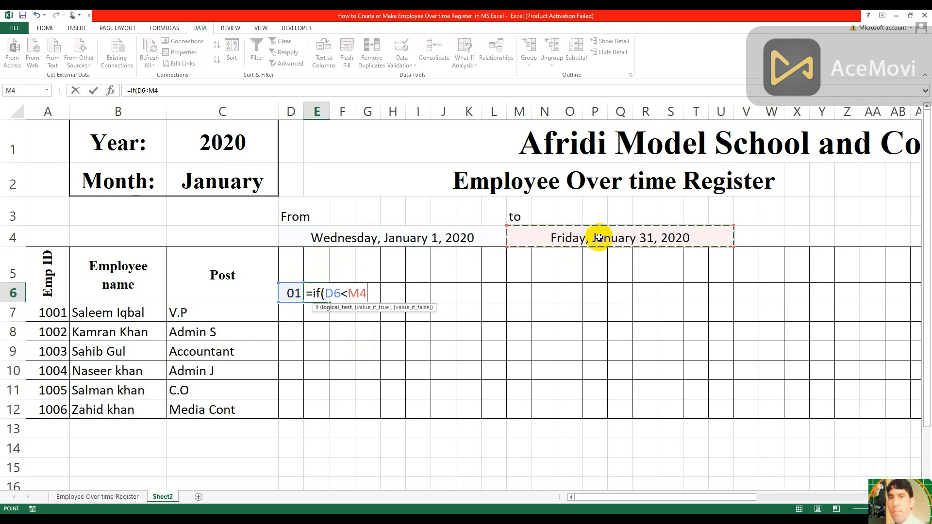
pyautogui.press('F4')
pyautogui.write(',')
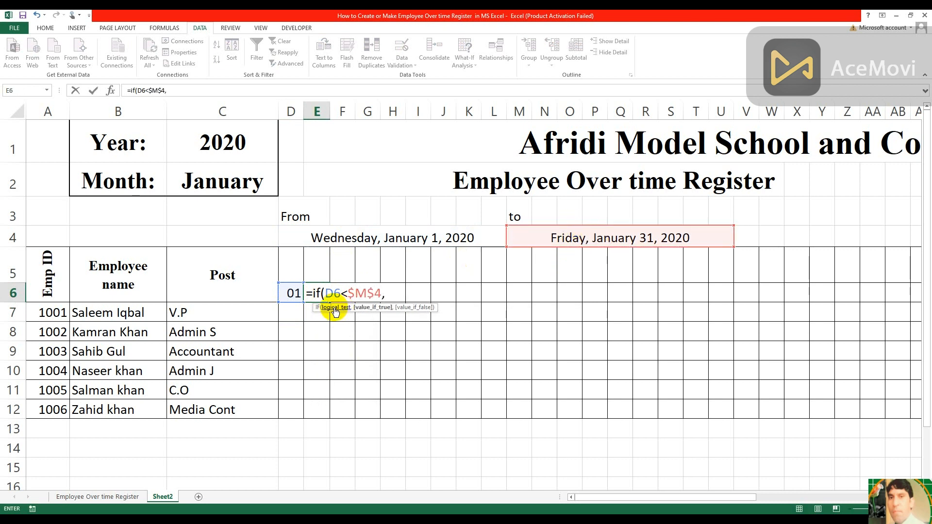
pyautogui.click(291, 293)
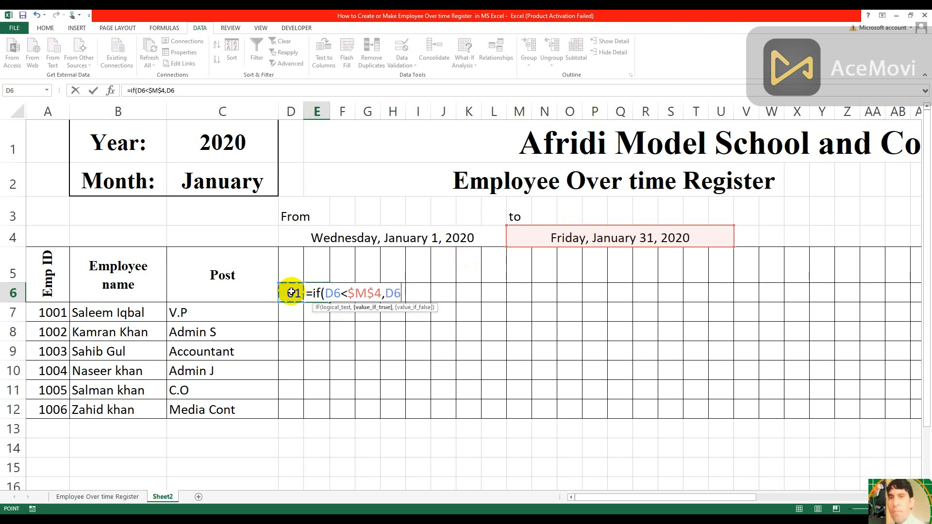
pyautogui.write('+1,""')
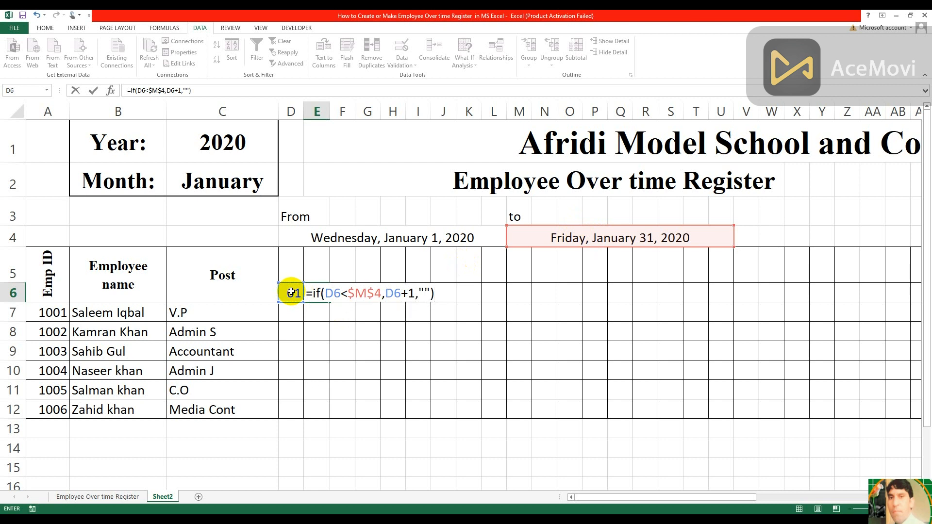
pyautogui.press('Return')
# Fill the day number formula from E6 across row 6 to AH6
pyautogui.click(323, 293)
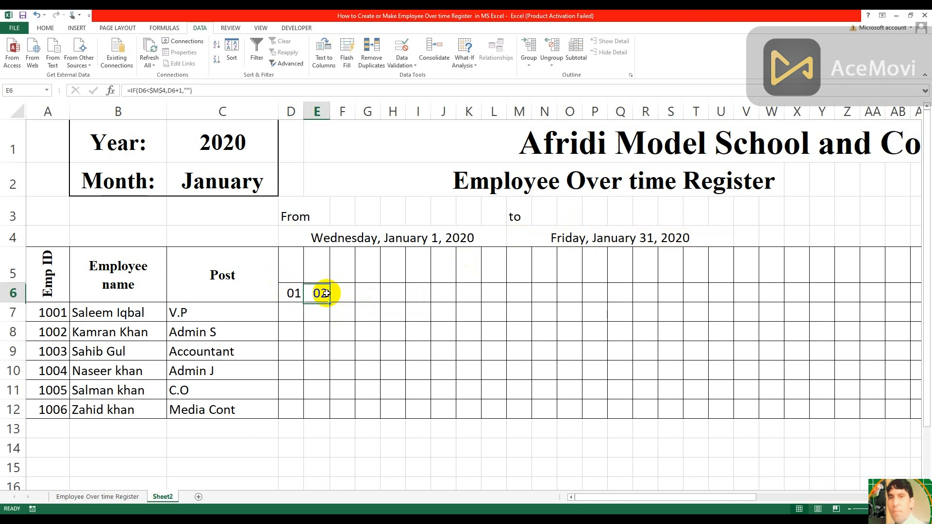
pyautogui.moveTo(329, 303); pyautogui.dragTo(775, 294)
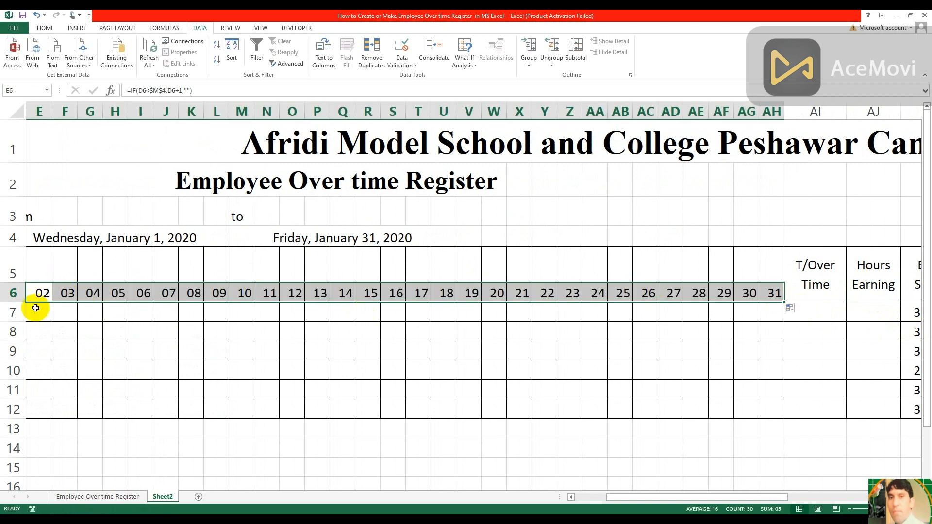
pyautogui.press('Left')
pyautogui.press('Left')
pyautogui.press('Left')
pyautogui.press('Left')
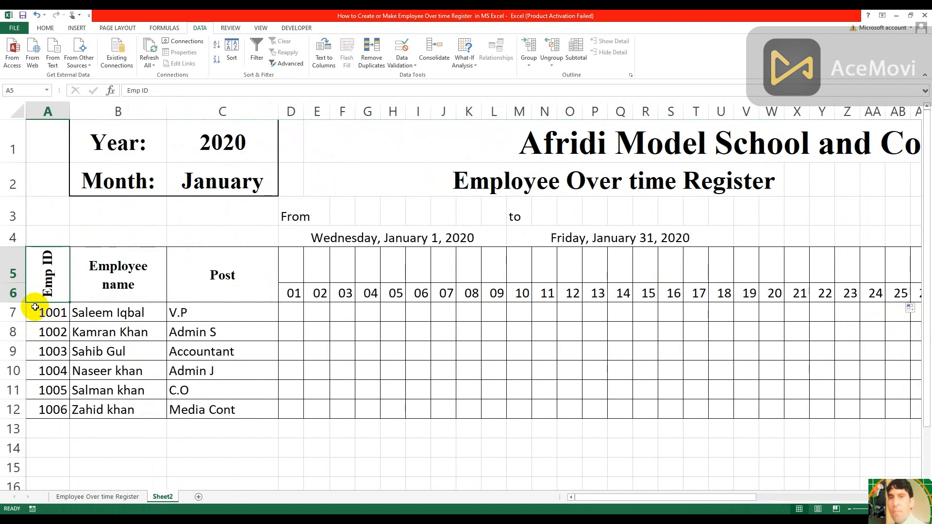
# Try to enter =TEXT(D6:D,"ddd") in D5 as the weekday name above the first day
pyautogui.click(292, 275)
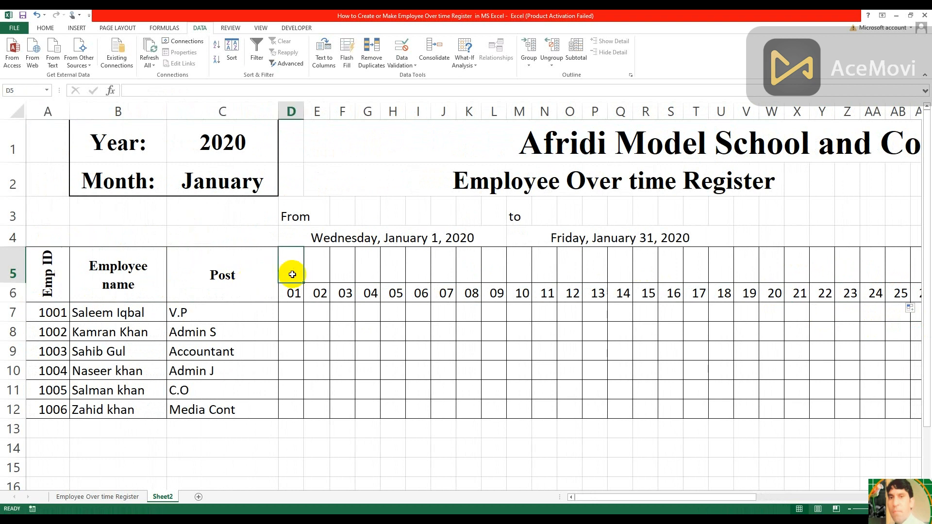
pyautogui.write('=')
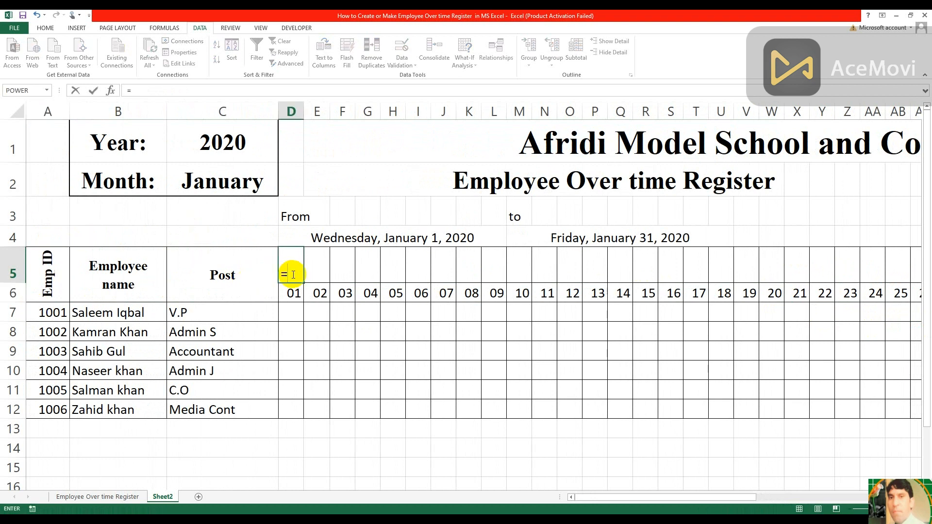
pyautogui.write('texr')
pyautogui.press('BackSpace')
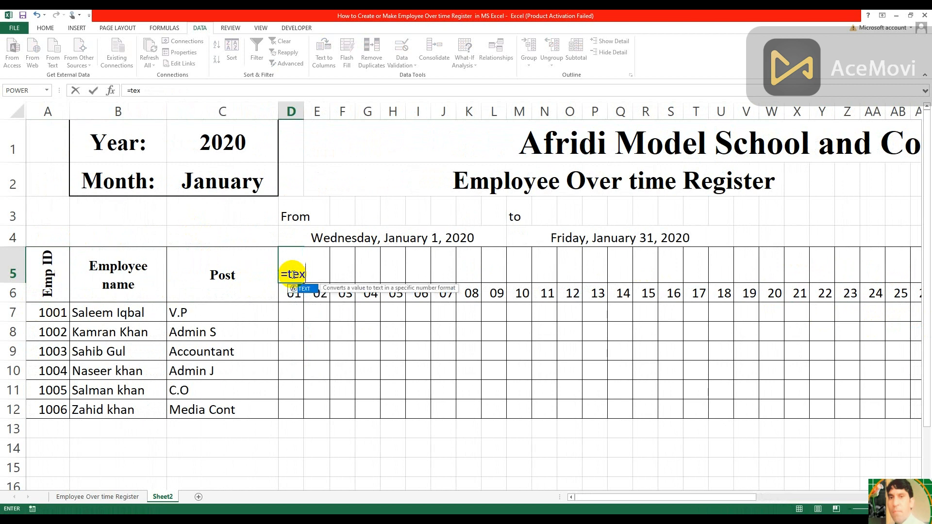
pyautogui.doubleClick(308, 290)
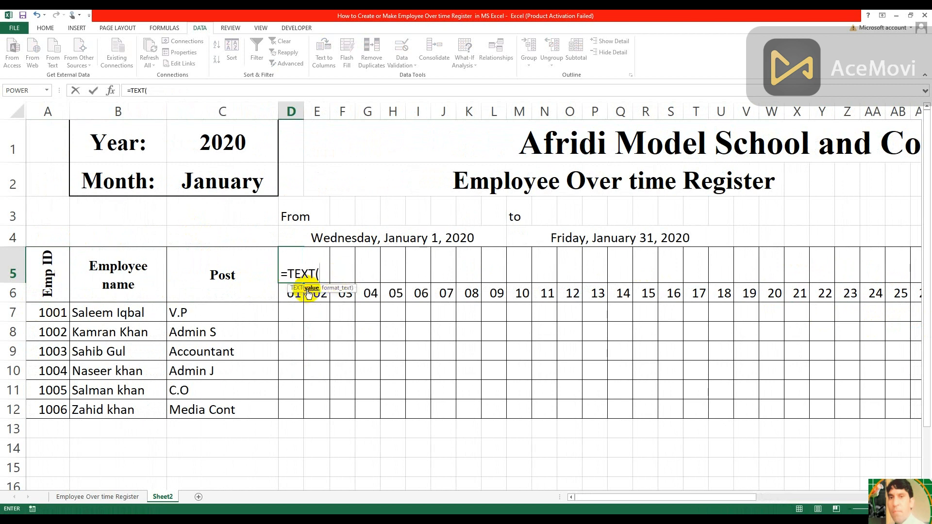
pyautogui.click(290, 294)
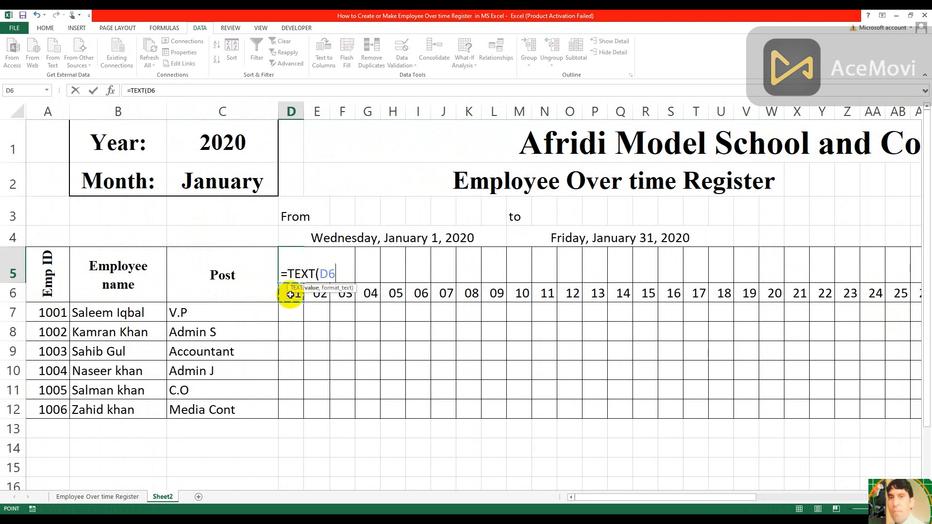
pyautogui.write(':D')
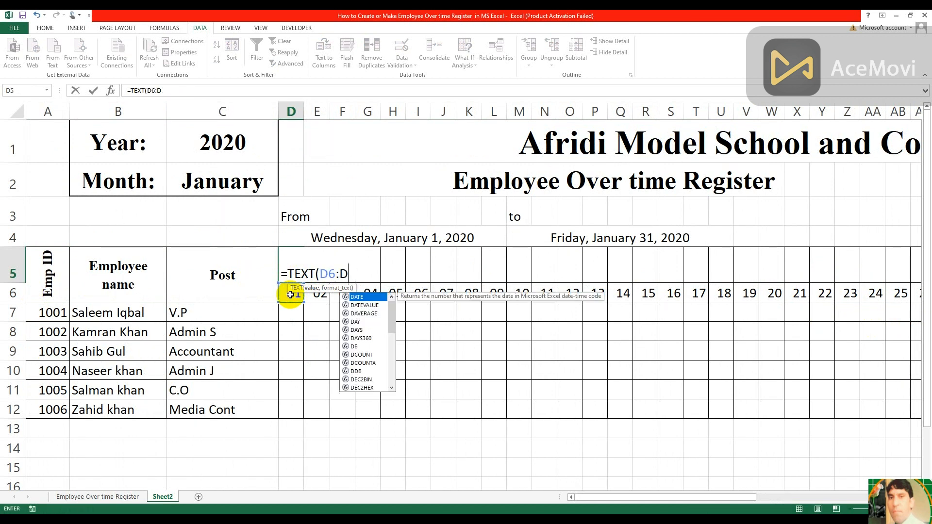
pyautogui.write(',"dd')
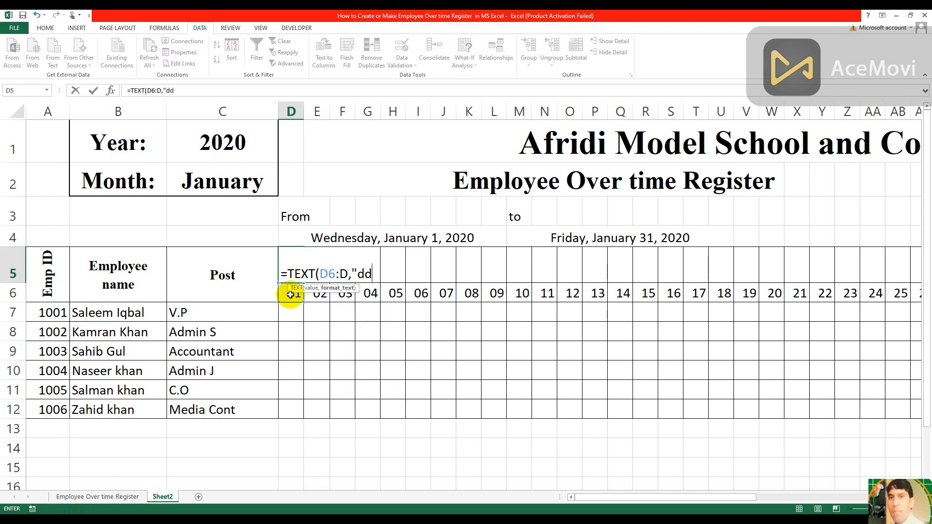
pyautogui.write('d")')
pyautogui.press('Return')
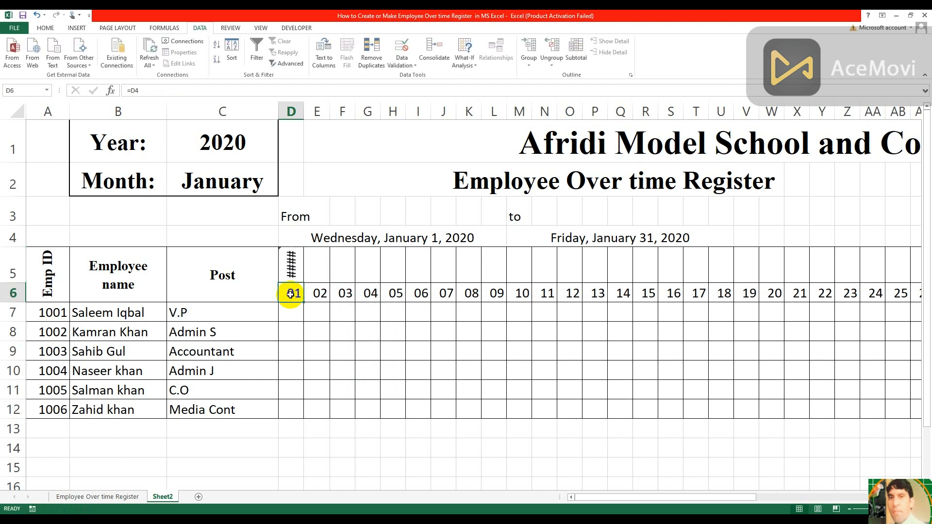
# Correct the weekday formula in D5 to =TEXT(D6,"ddd")
pyautogui.doubleClick(295, 268)
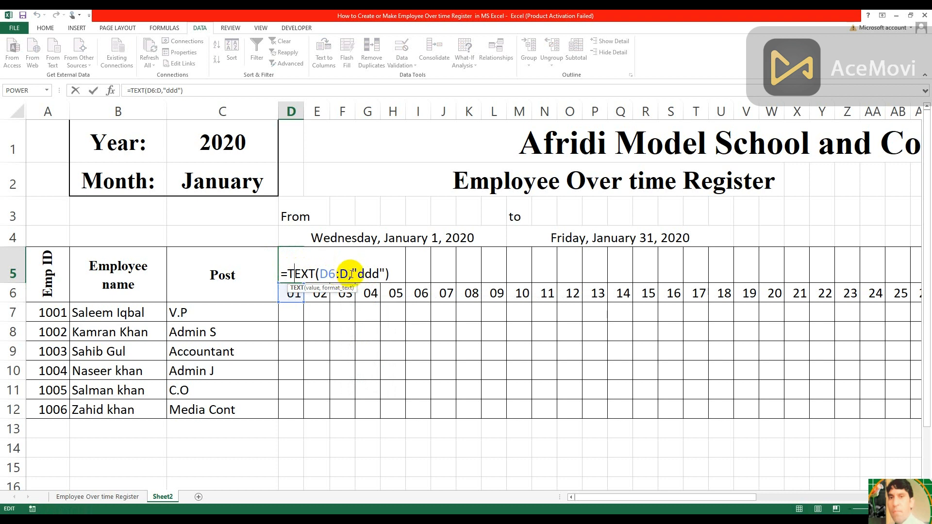
pyautogui.click(348, 274)
pyautogui.press('BackSpace')
pyautogui.press('BackSpace')
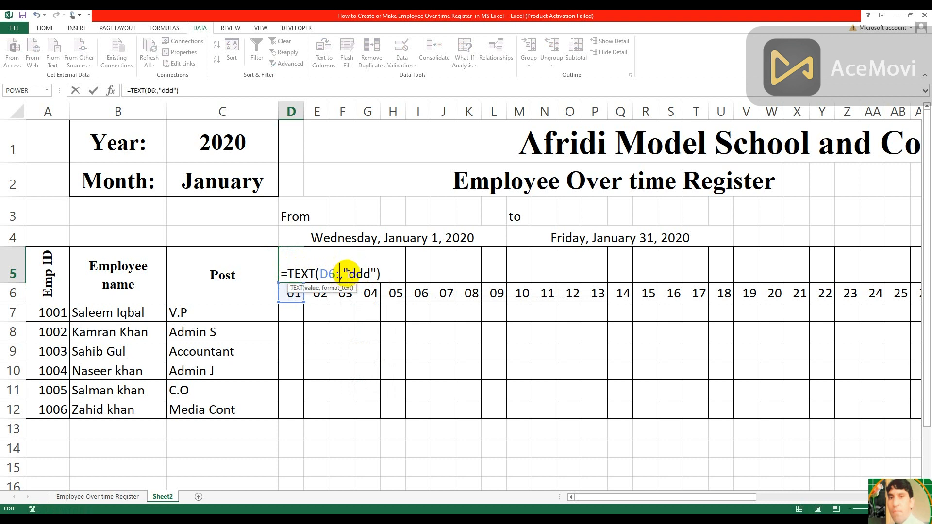
pyautogui.press('Return')
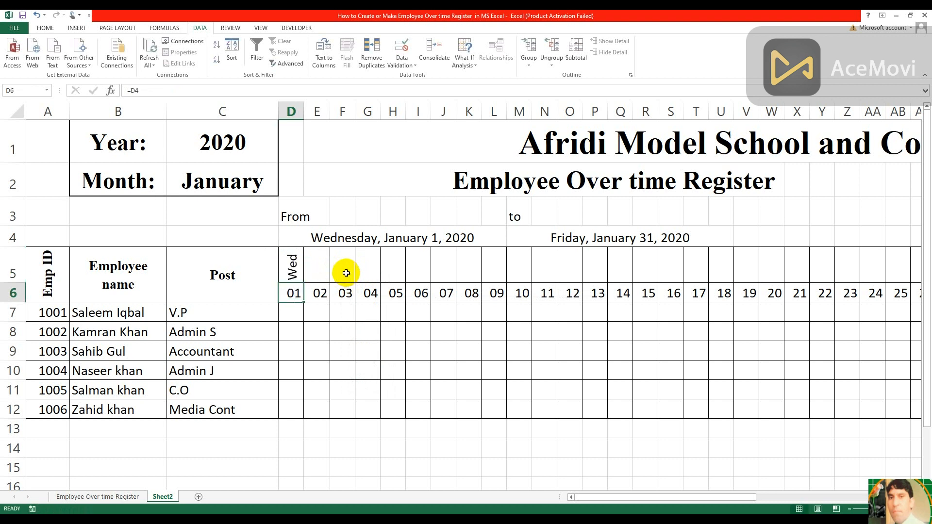
# Fill the weekday formula from D5 across row 5 to AH5
pyautogui.click(293, 266)
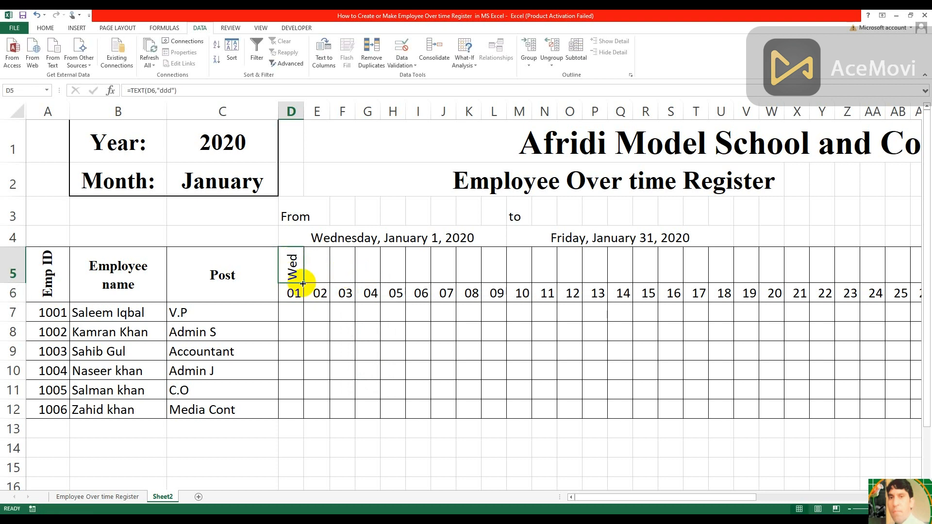
pyautogui.moveTo(303, 282); pyautogui.dragTo(596, 293)
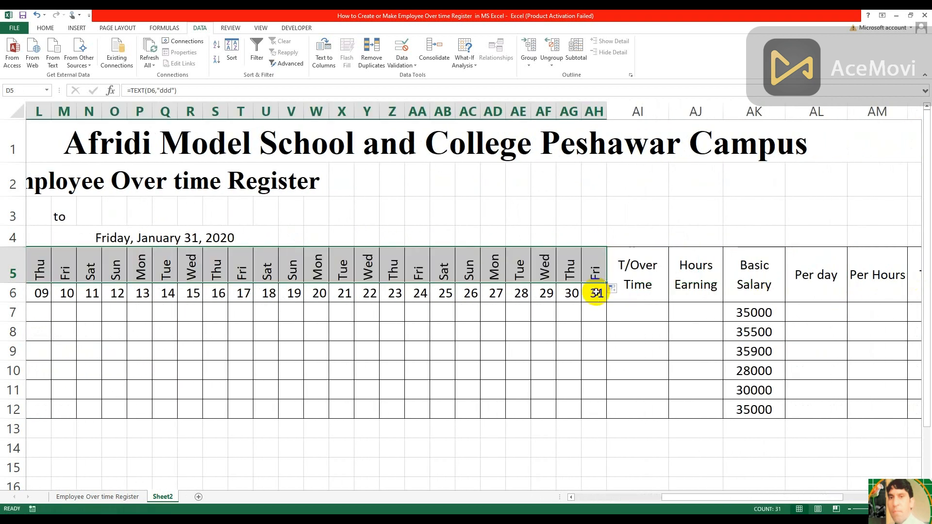
pyautogui.hotkey('ctrl', 'Home')
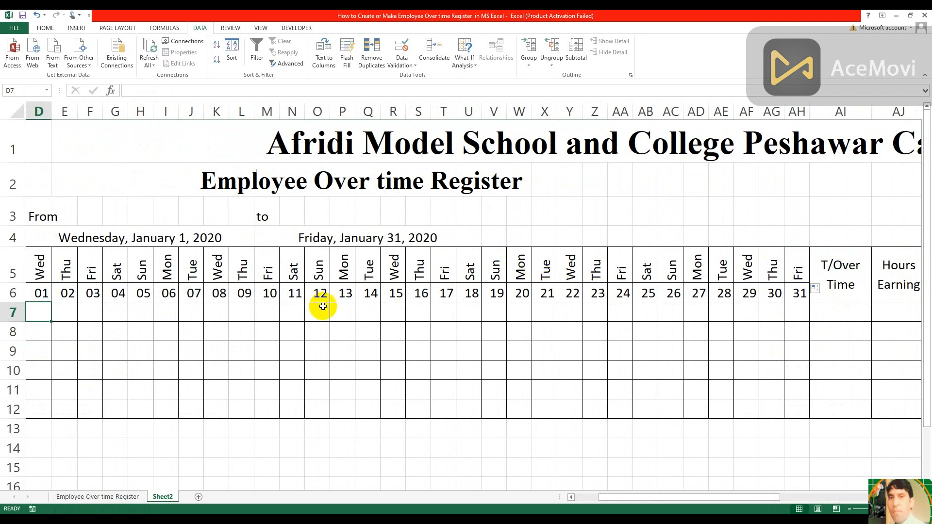
# Freeze the panes at cell D7 to lock the header rows 1 to 6 and the employee columns A to C
pyautogui.press('Left')
pyautogui.press('Left')
pyautogui.press('Right')
pyautogui.press('Right')
pyautogui.press('Right')
pyautogui.press('Left')
pyautogui.press('Left')
pyautogui.press('Right')
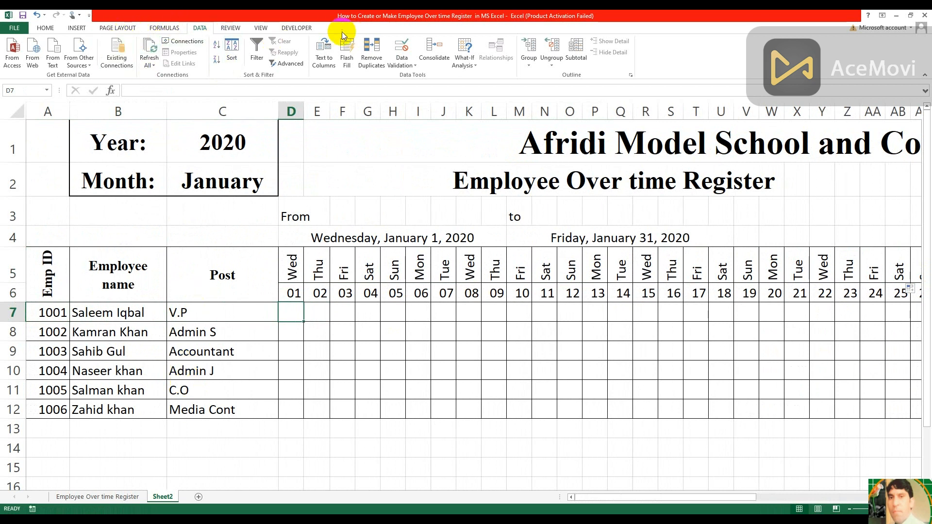
pyautogui.click(265, 27)
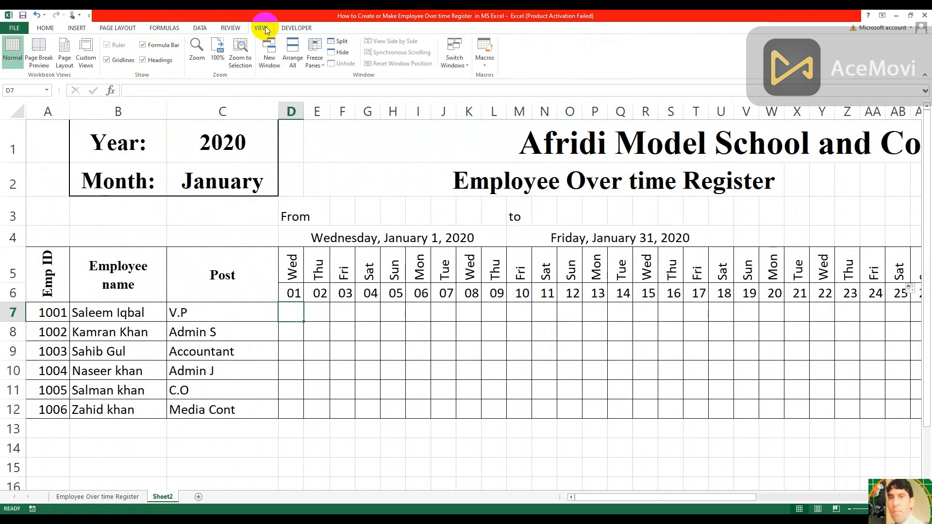
pyautogui.click(322, 52)
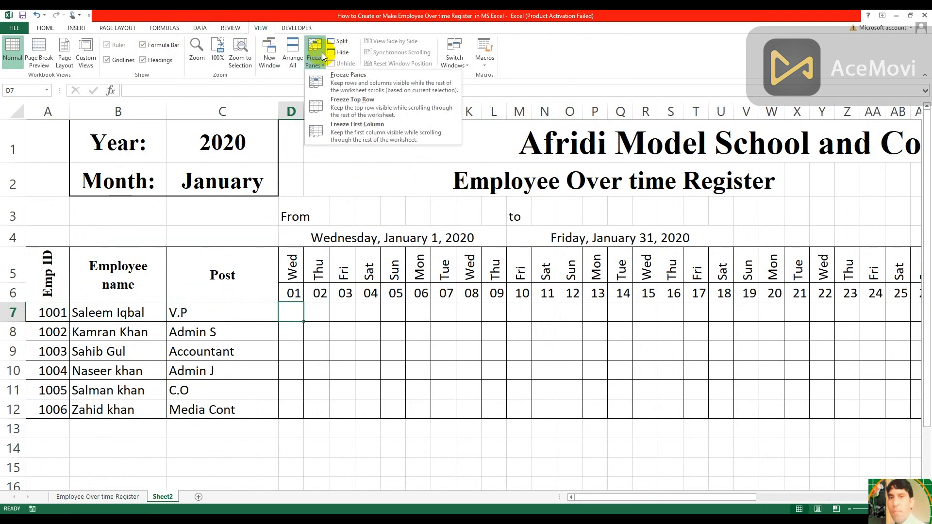
pyautogui.click(357, 79)
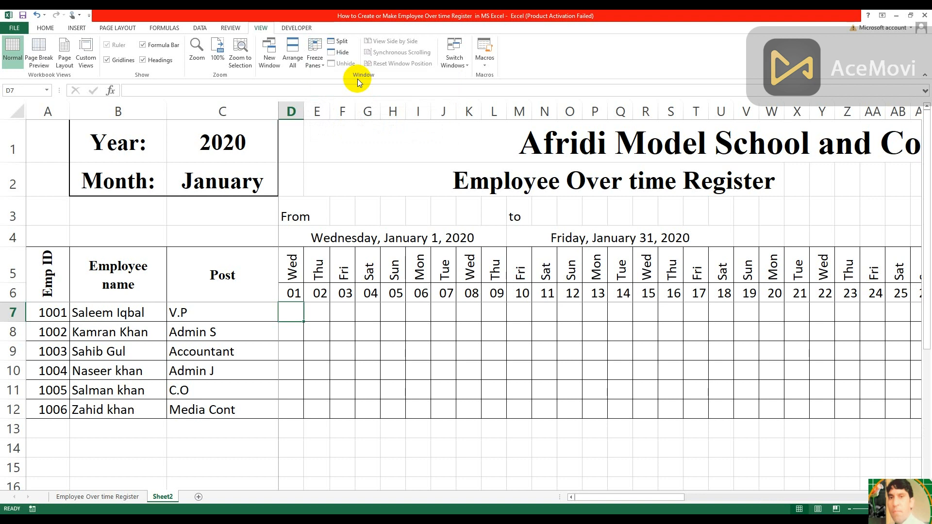
# Check the frozen header rows and employee columns by moving across the day columns in row 7 and back to D7
pyautogui.press('Right')
pyautogui.press('Left')
pyautogui.press('Left')
pyautogui.press('Left')
pyautogui.press('Right')
pyautogui.press('Right')
pyautogui.press('Right')
pyautogui.press('Right')
pyautogui.press('Right')
pyautogui.press('Right')
pyautogui.press('Right')
pyautogui.press('Right')
pyautogui.press('Right')
pyautogui.press('Right')
pyautogui.press('Right')
pyautogui.press('Right')
pyautogui.press('Right')
pyautogui.press('Right')
pyautogui.press('Right')
pyautogui.press('Right')
pyautogui.press('Right')
pyautogui.press('Right')
pyautogui.press('Right')
pyautogui.press('Right')
pyautogui.press('Right')
pyautogui.press('Right')
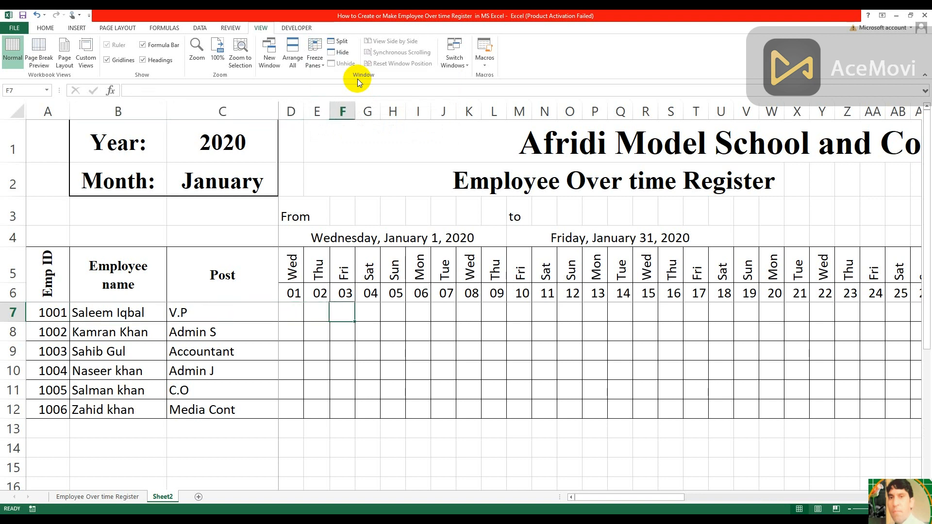
pyautogui.press('Right')
pyautogui.press('Right')
pyautogui.press('Right')
pyautogui.press('Right')
pyautogui.press('Right')
pyautogui.press('Right')
pyautogui.press('Right')
pyautogui.press('Right')
pyautogui.press('Right')
pyautogui.press('Right')
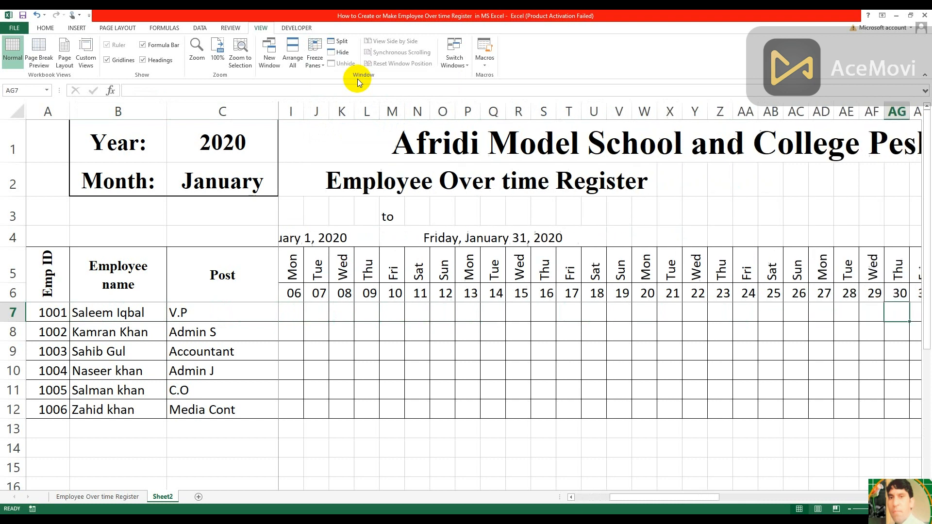
pyautogui.press('Left')
pyautogui.press('Left')
pyautogui.press('Left')
pyautogui.press('Left')
pyautogui.press('Left')
pyautogui.press('Left')
pyautogui.press('Left')
pyautogui.press('Left')
pyautogui.press('Left')
pyautogui.press('Left')
pyautogui.press('Left')
pyautogui.press('Left')
pyautogui.press('Left')
pyautogui.press('Left')
pyautogui.press('Left')
pyautogui.press('Left')
pyautogui.press('Left')
pyautogui.press('Left')
pyautogui.press('Left')
pyautogui.press('Left')
pyautogui.press('Left')
pyautogui.press('Left')
pyautogui.press('Left')
pyautogui.press('Left')
pyautogui.press('Left')
pyautogui.press('Left')
pyautogui.press('Left')
pyautogui.press('Left')
pyautogui.press('Left')
pyautogui.press('Left')
pyautogui.press('Left')
pyautogui.press('Left')
pyautogui.press('Left')
pyautogui.press('Left')
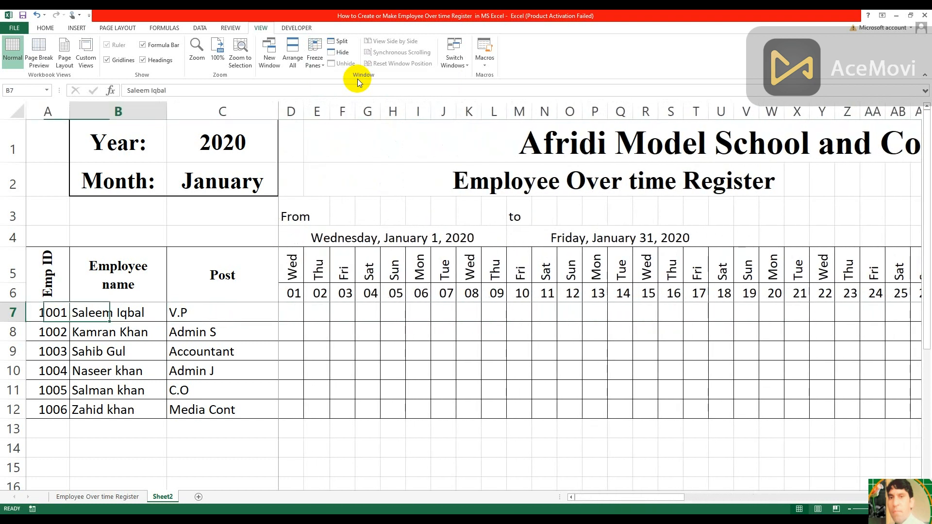
pyautogui.press('Right')
pyautogui.press('Right')
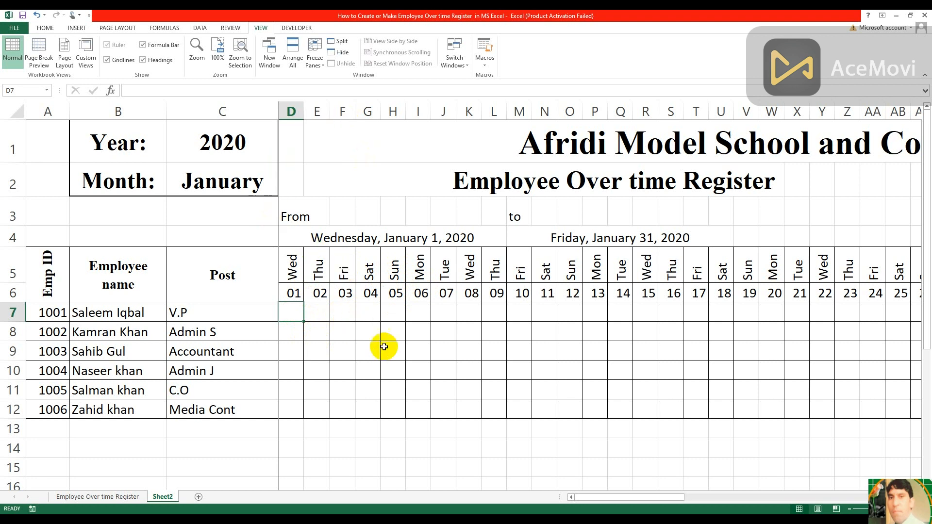
# Create a formula-based conditional formatting rule for D7 with the formula =D$5="Sun"
pyautogui.click(45, 27)
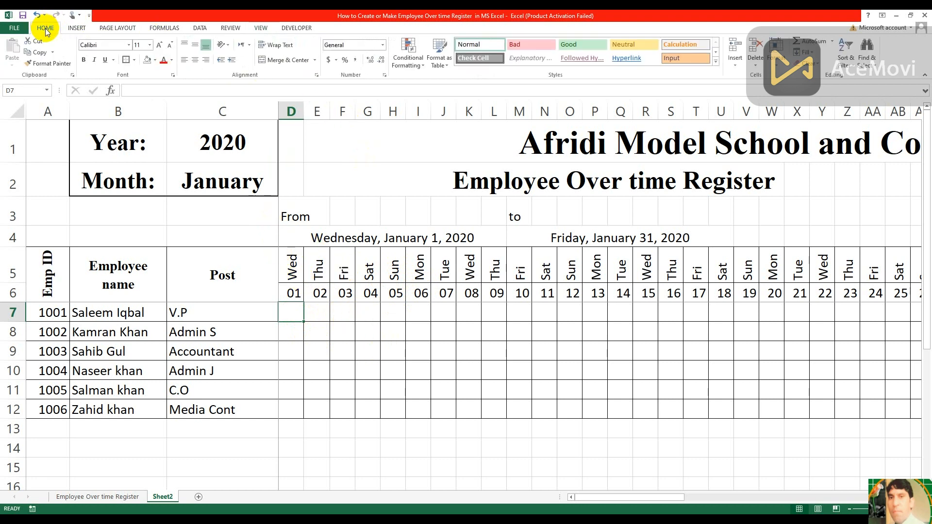
pyautogui.click(423, 65)
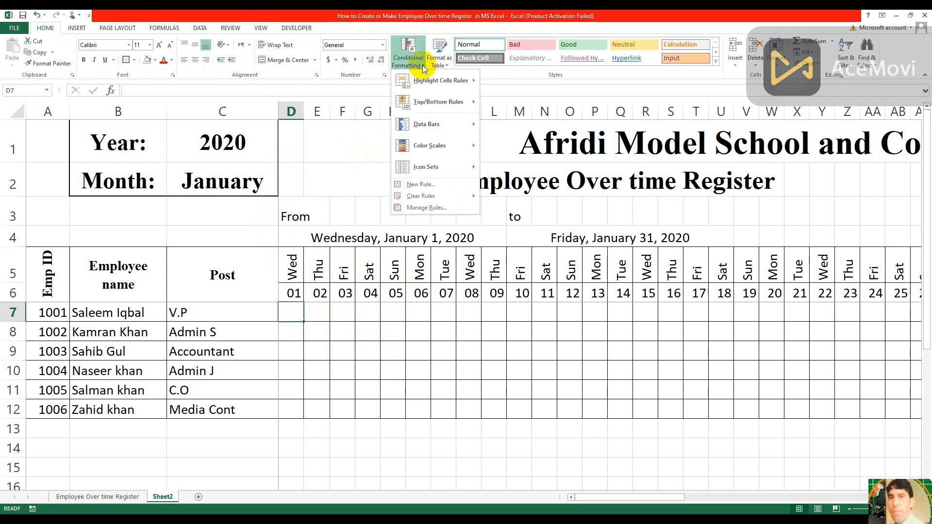
pyautogui.click(439, 187)
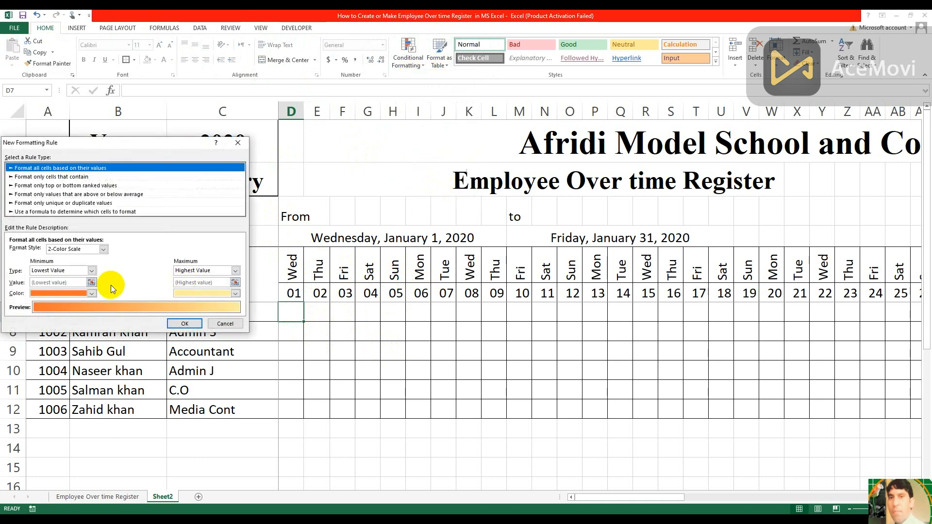
pyautogui.click(97, 212)
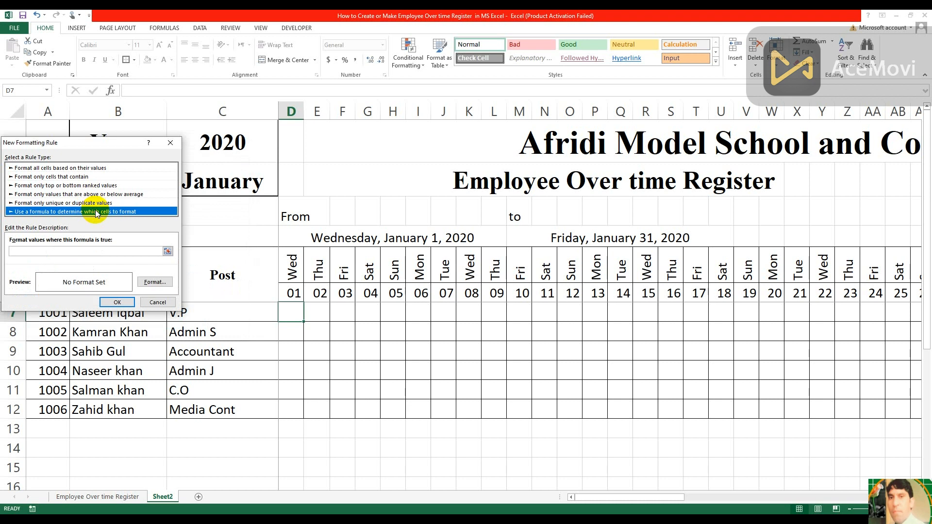
pyautogui.click(57, 253)
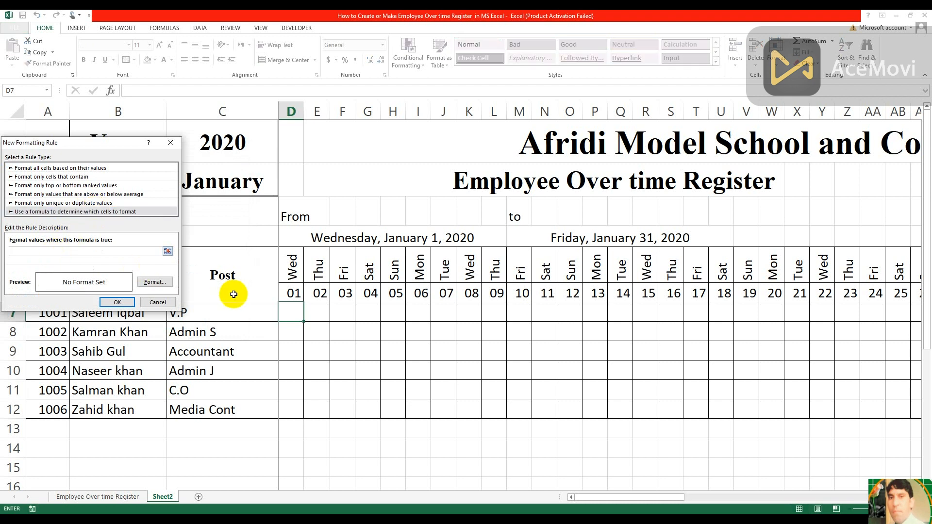
pyautogui.click(290, 275)
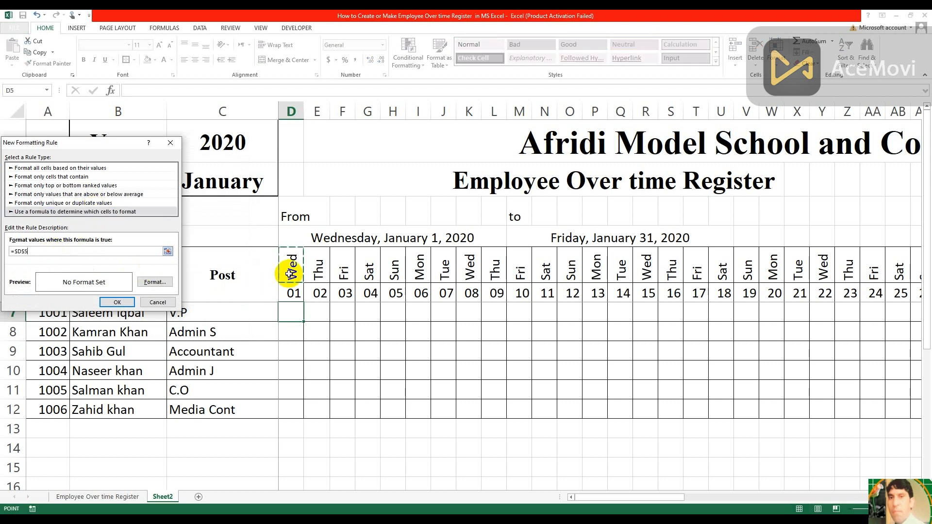
pyautogui.write('="Sun')
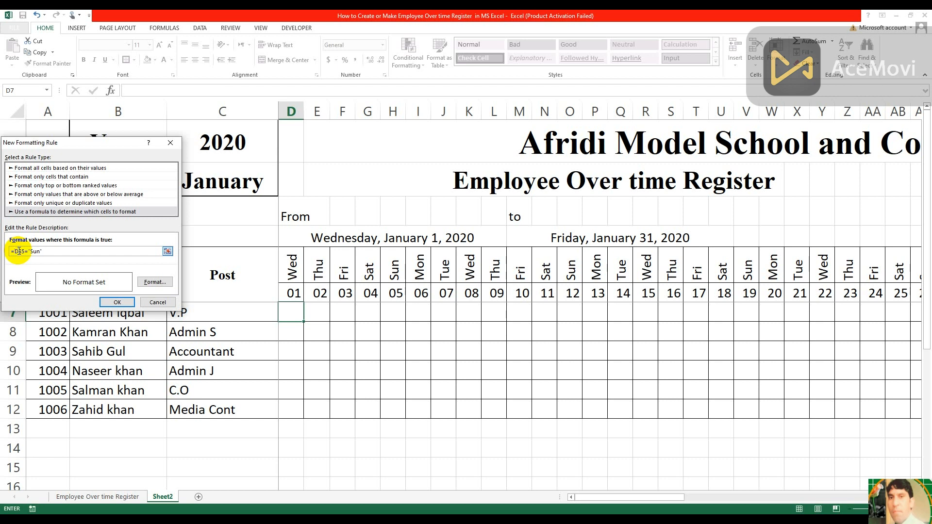
# Give the Sunday rule an orange fill and apply it to D7
pyautogui.click(164, 281)
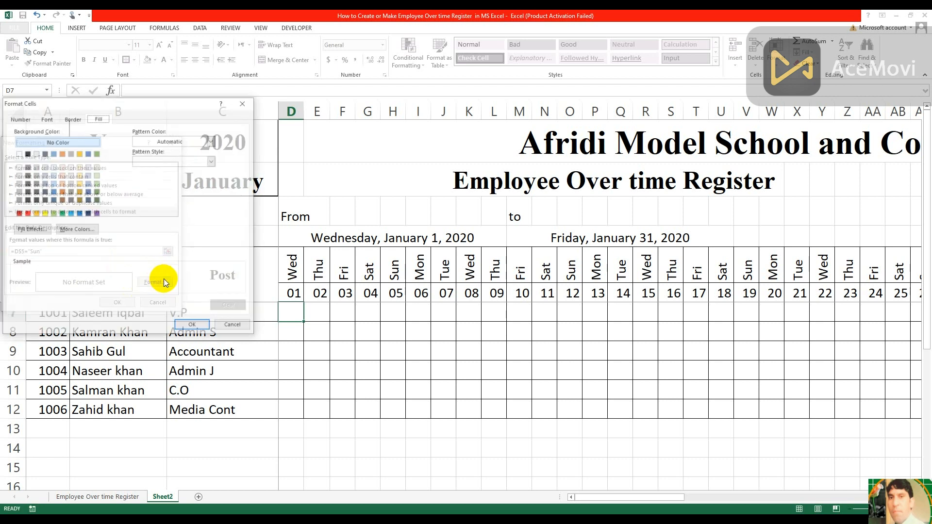
pyautogui.click(35, 214)
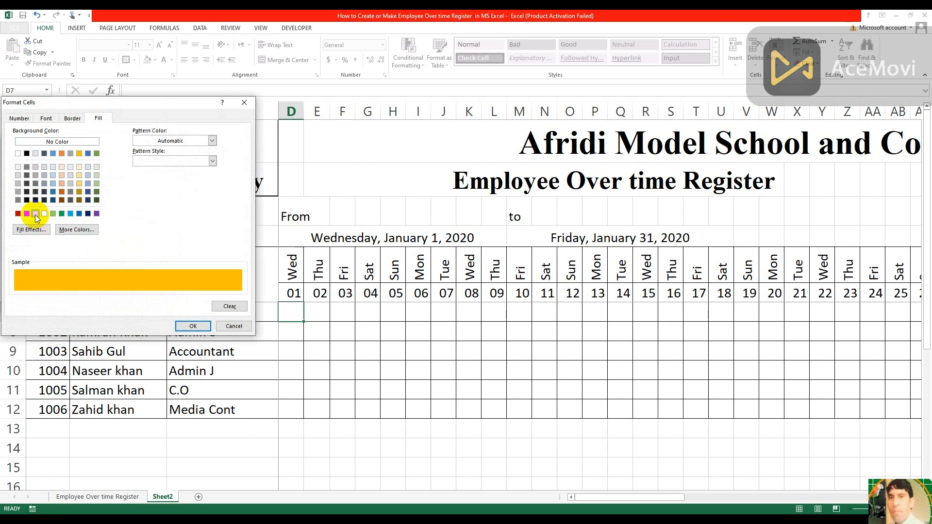
pyautogui.click(195, 325)
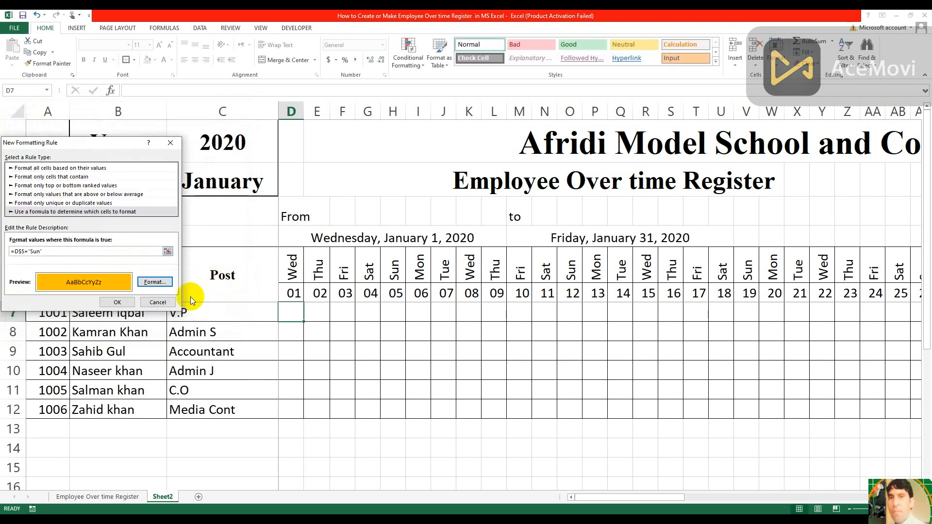
pyautogui.click(124, 304)
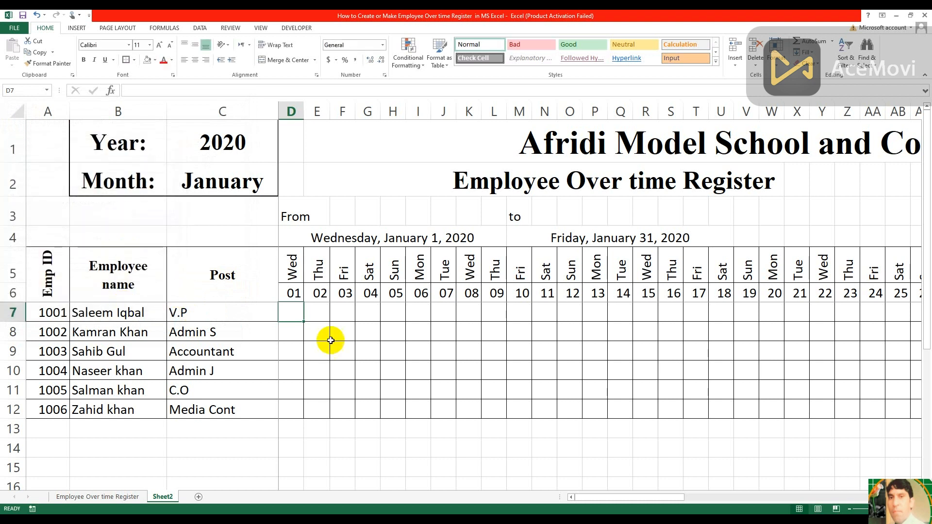
# Fill D7's formatting across to column AH and down to row 12, then return to D7 to check the Sunday columns
pyautogui.moveTo(303, 321); pyautogui.dragTo(909, 410)
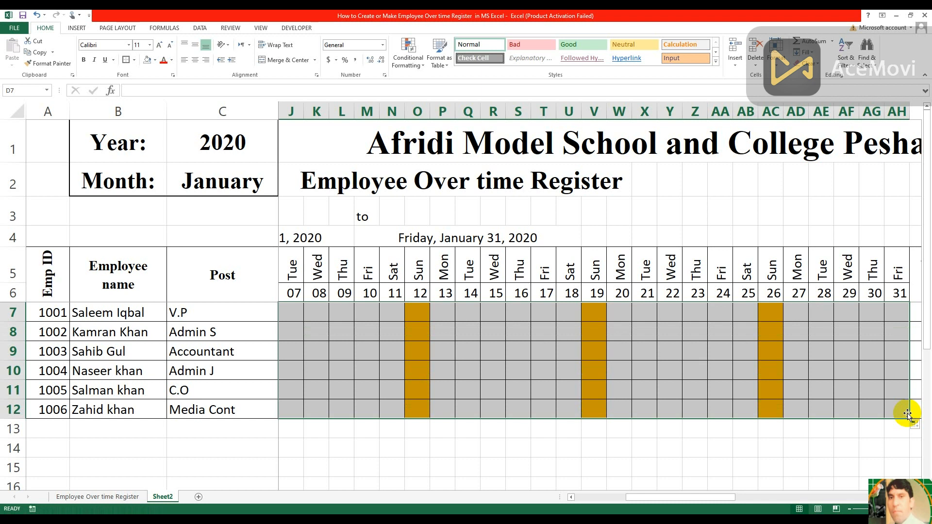
pyautogui.press('Left')
pyautogui.press('Left')
pyautogui.press('Left')
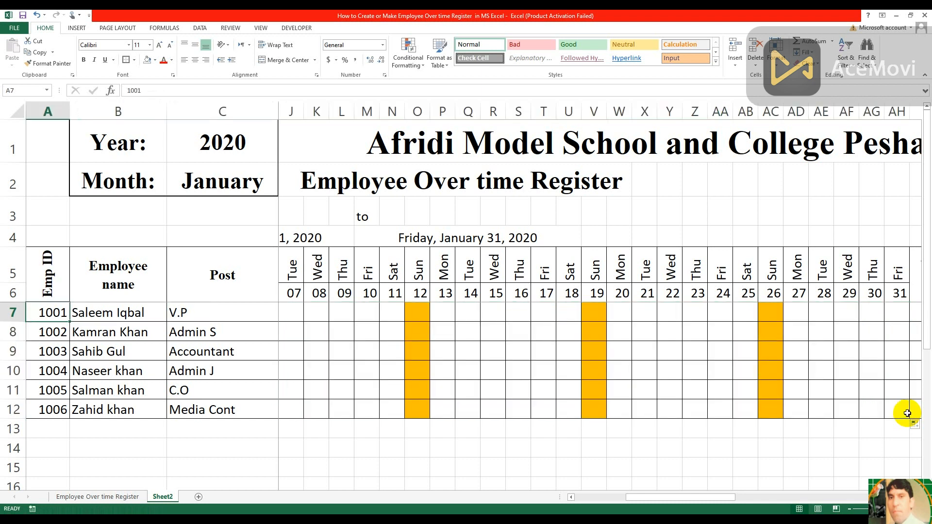
pyautogui.click(390, 354)
pyautogui.press('Left')
pyautogui.press('Left')
pyautogui.press('Left')
pyautogui.press('Left')
pyautogui.press('Left')
pyautogui.press('Left')
pyautogui.press('Left')
pyautogui.press('Left')
pyautogui.press('Left')
pyautogui.press('Left')
pyautogui.press('Left')
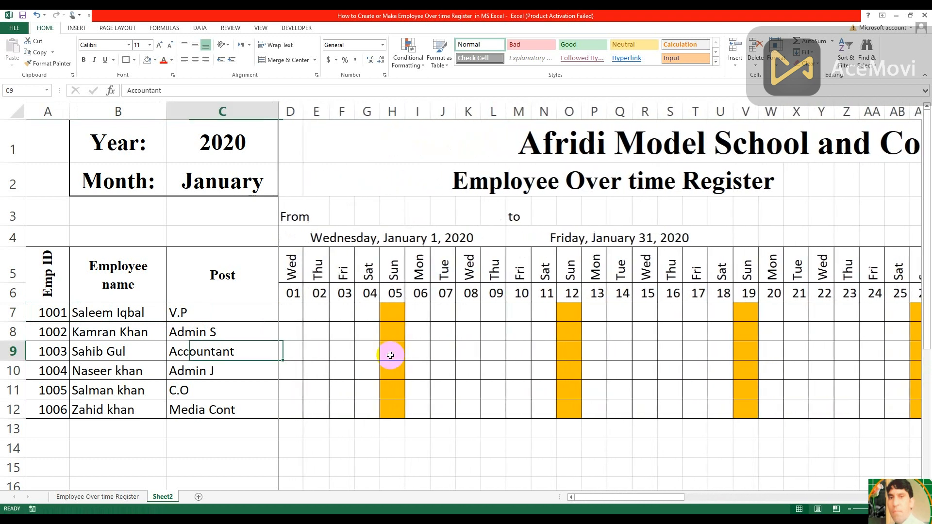
pyautogui.click(292, 313)
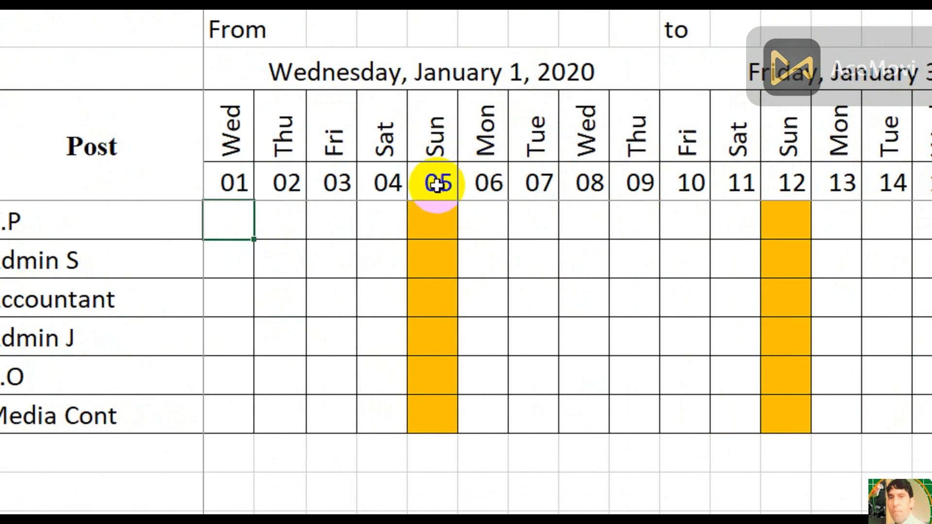
# Try to enter 5 in the Sunday cell H7
pyautogui.moveTo(433, 221); pyautogui.dragTo(459, 293)
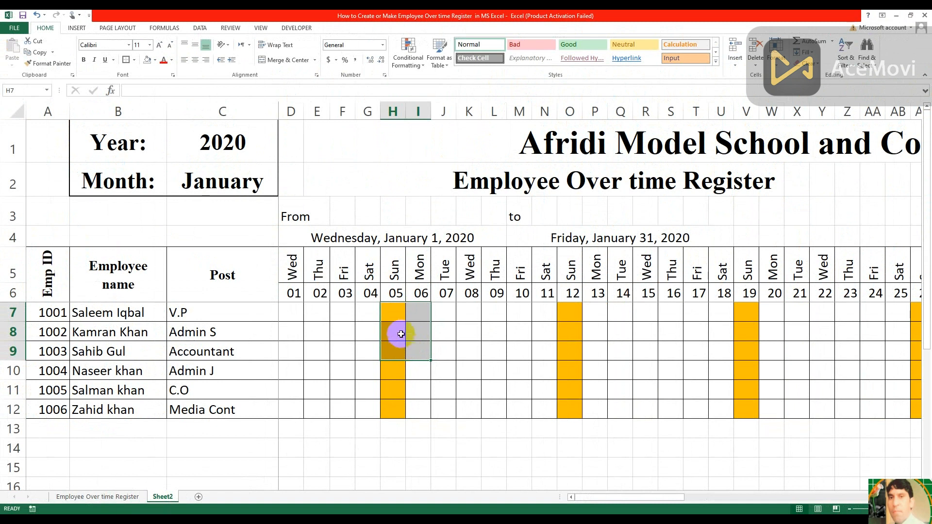
pyautogui.click(397, 310)
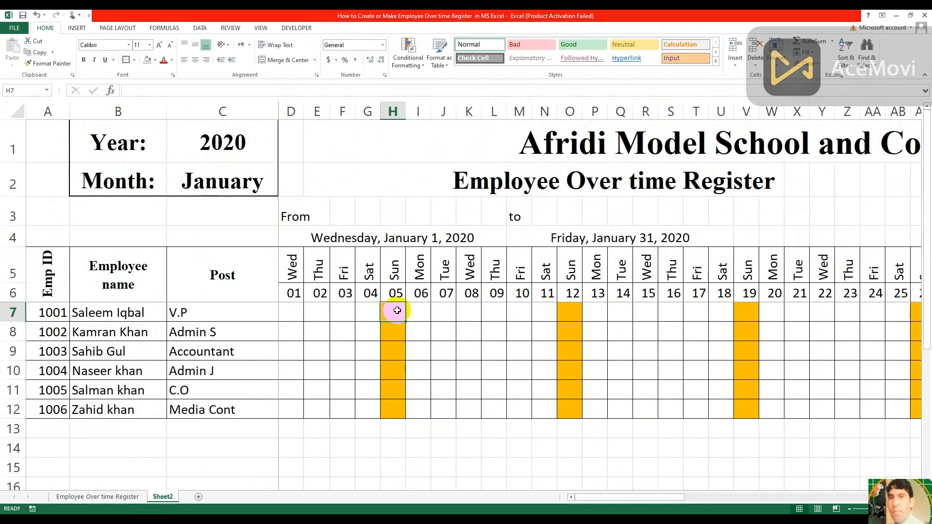
pyautogui.write('5')
pyautogui.press('Return')
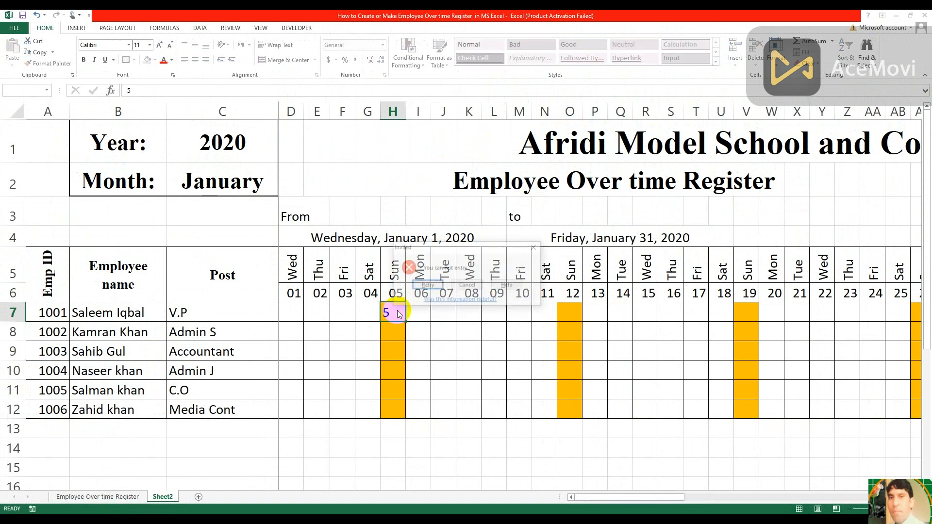
pyautogui.click(472, 285)
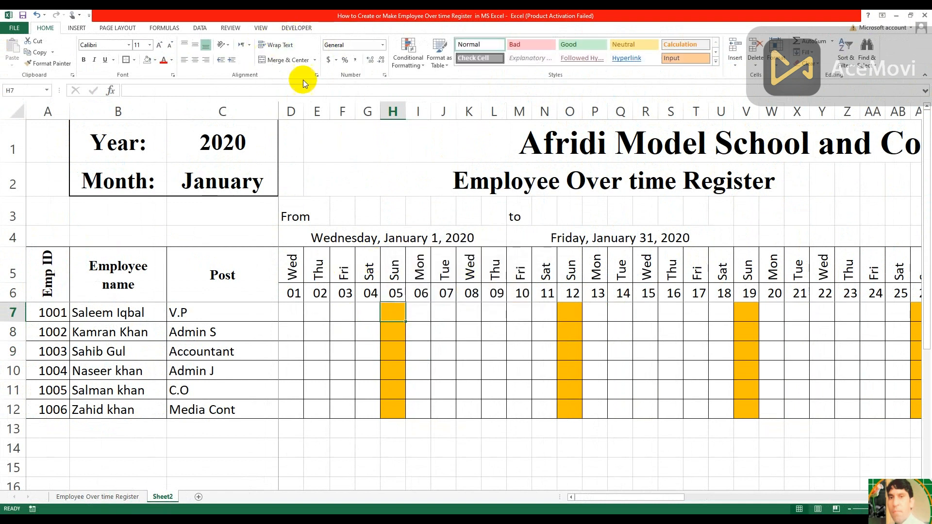
# Change the data validation of H7 to allow any value
pyautogui.click(236, 28)
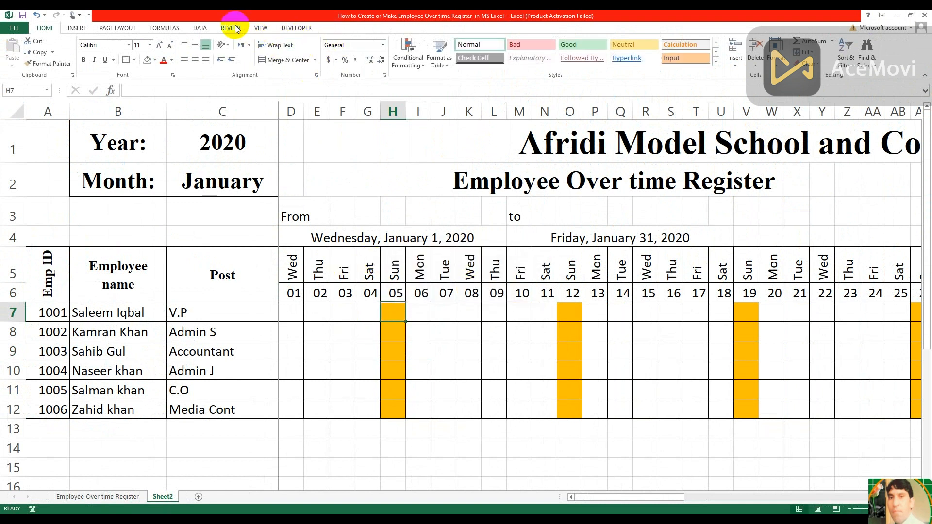
pyautogui.click(199, 28)
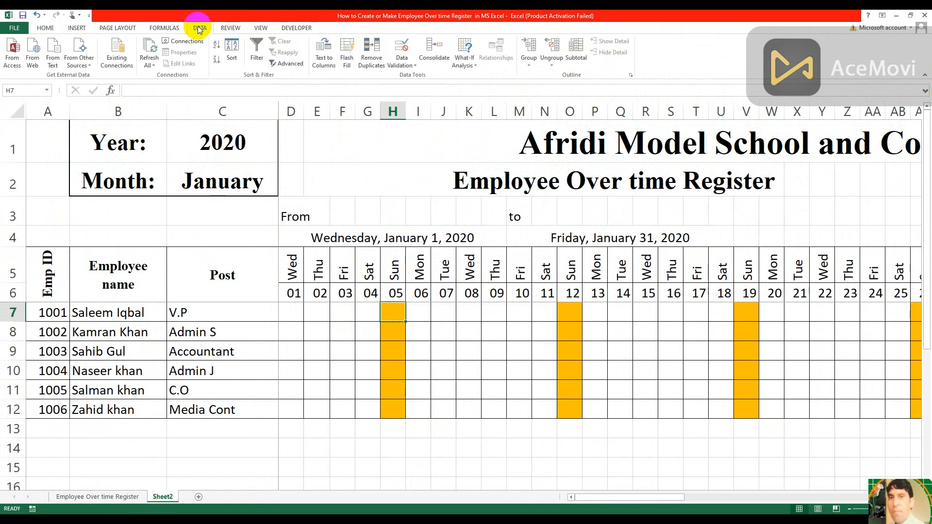
pyautogui.click(416, 67)
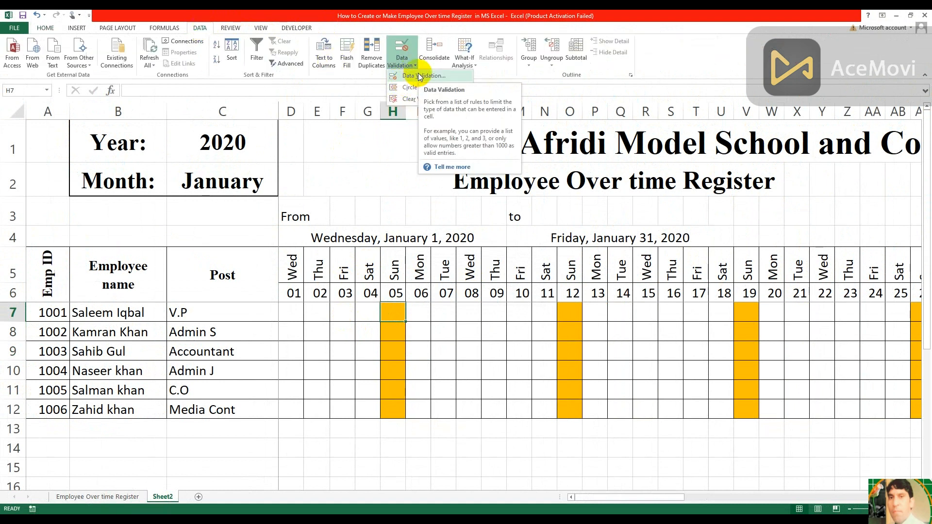
pyautogui.click(420, 76)
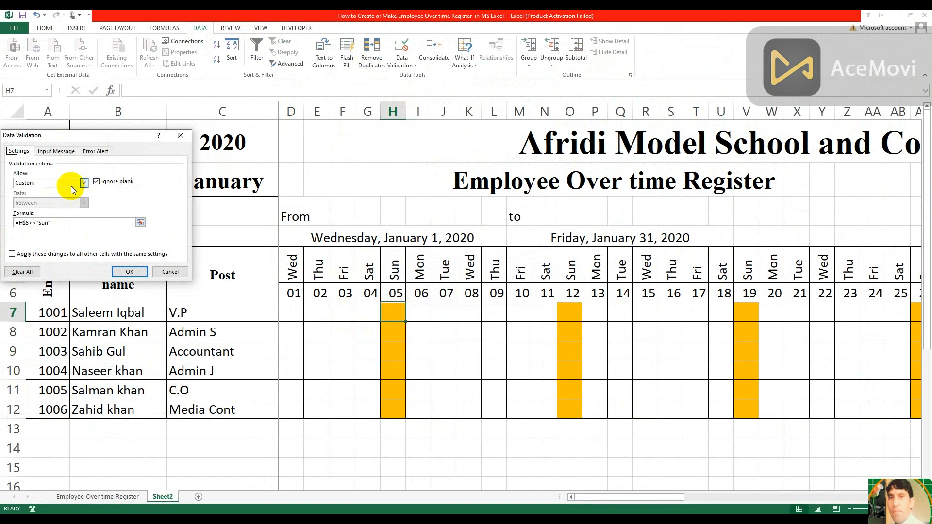
pyautogui.click(84, 182)
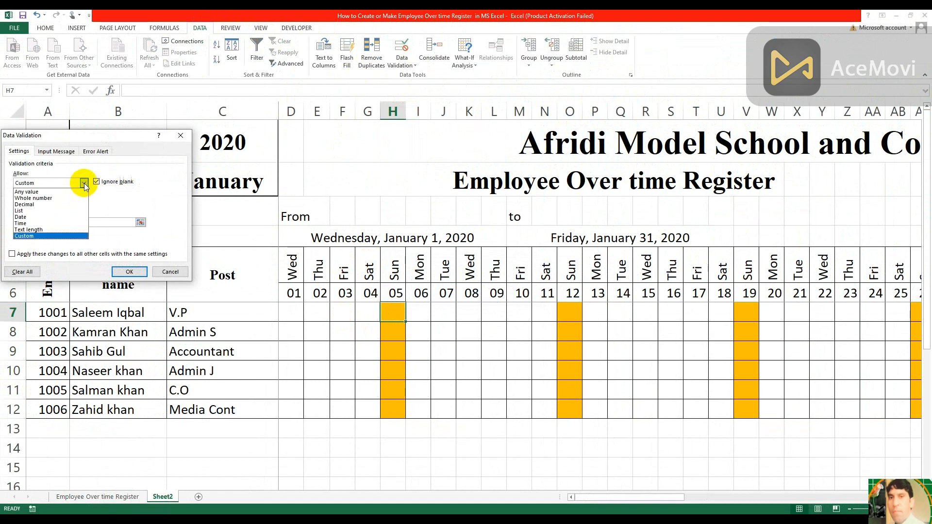
pyautogui.click(34, 191)
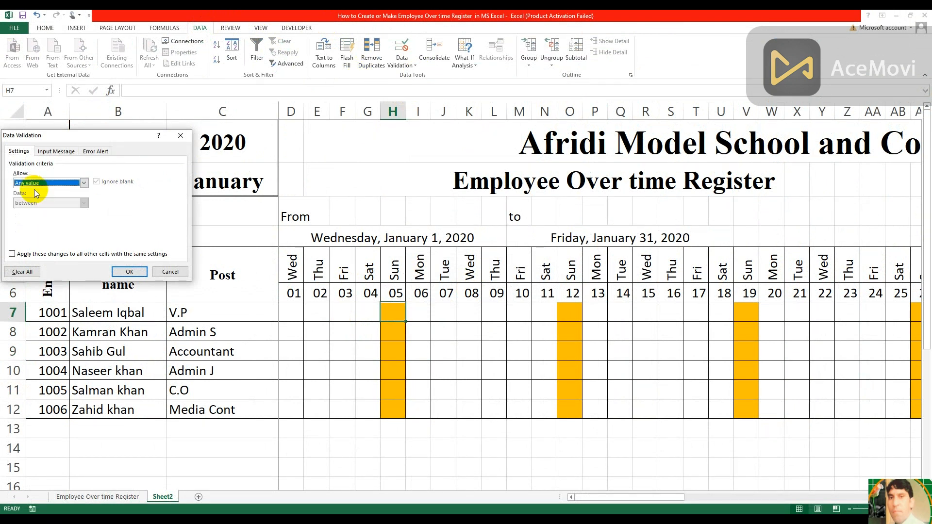
pyautogui.click(129, 271)
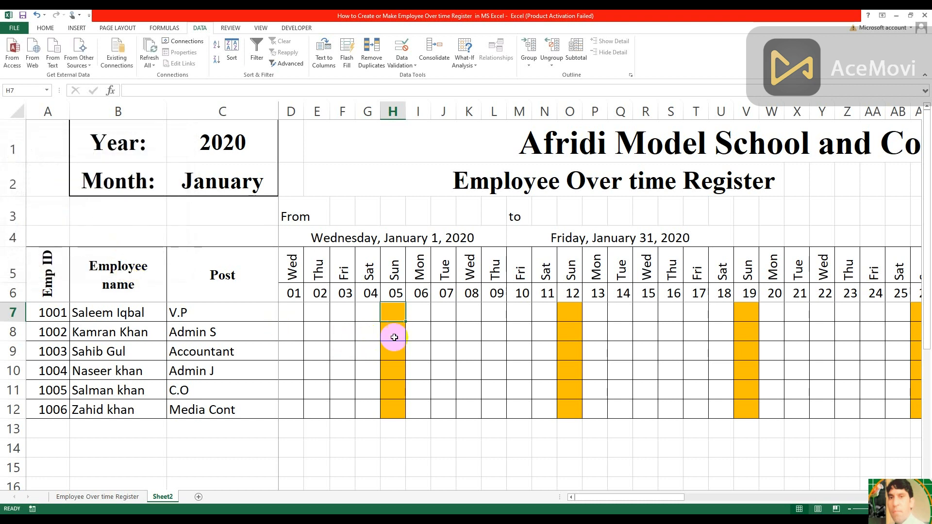
# Enter 4 in cells H7, J7 and K7 to test overtime entries on a Sunday and on weekdays
pyautogui.write('4')
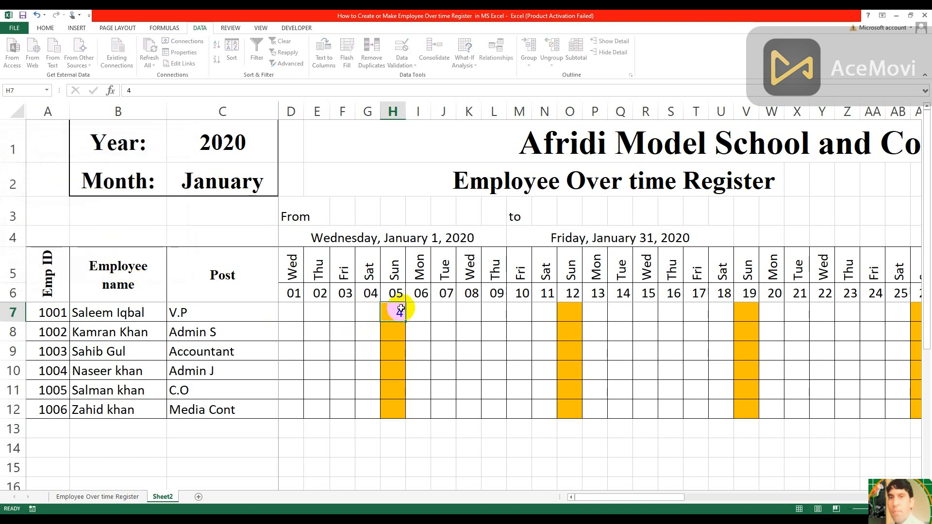
pyautogui.press('Tab')
pyautogui.press('Tab')
pyautogui.write('4')
pyautogui.press('Tab')
pyautogui.write('4')
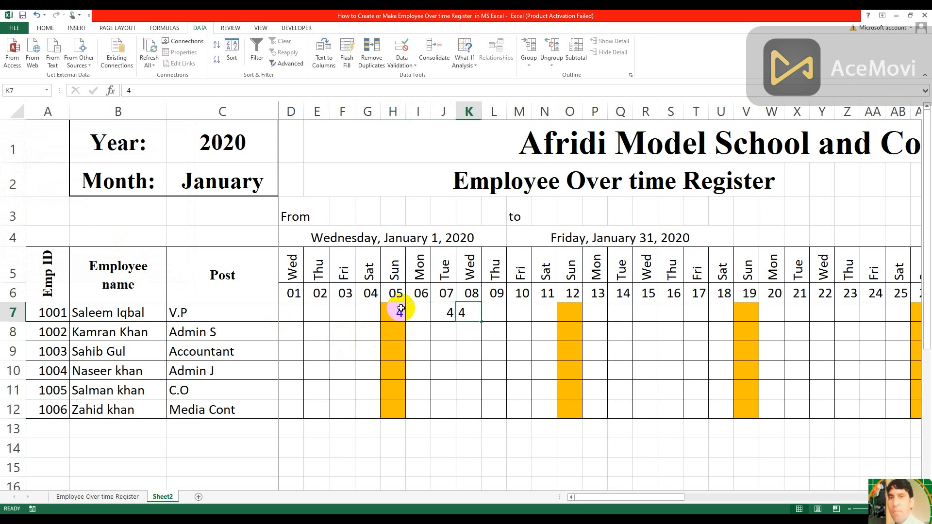
pyautogui.press('Tab')
# Clear the test entry from the Sunday cell H7
pyautogui.press('Left')
pyautogui.press('Left')
pyautogui.press('Left')
pyautogui.press('Left')
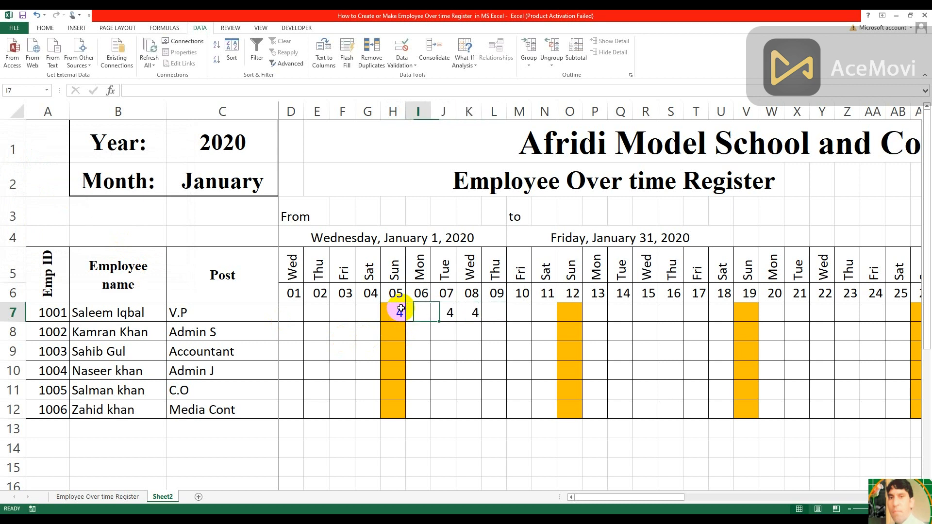
pyautogui.press('BackSpace')
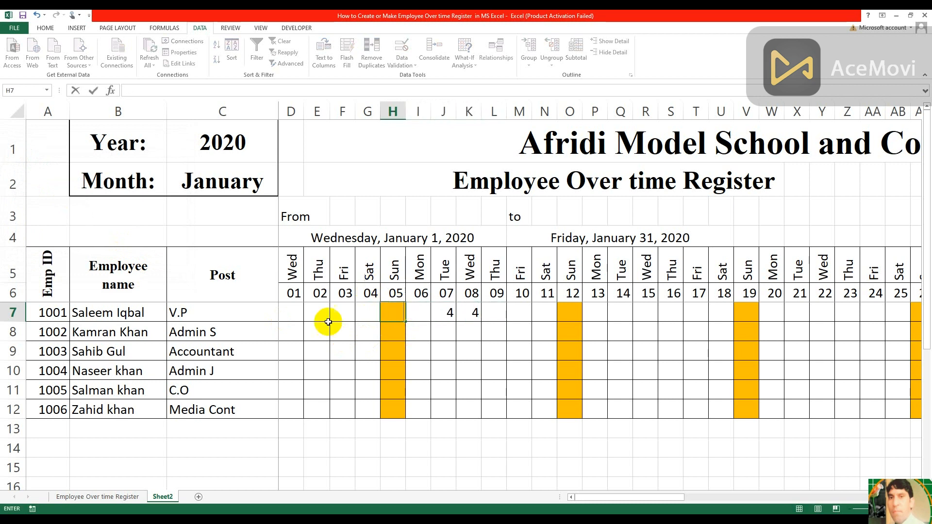
# Set the data validation of D7 to Custom with the formula =D$5<>"Sun"
pyautogui.click(293, 312)
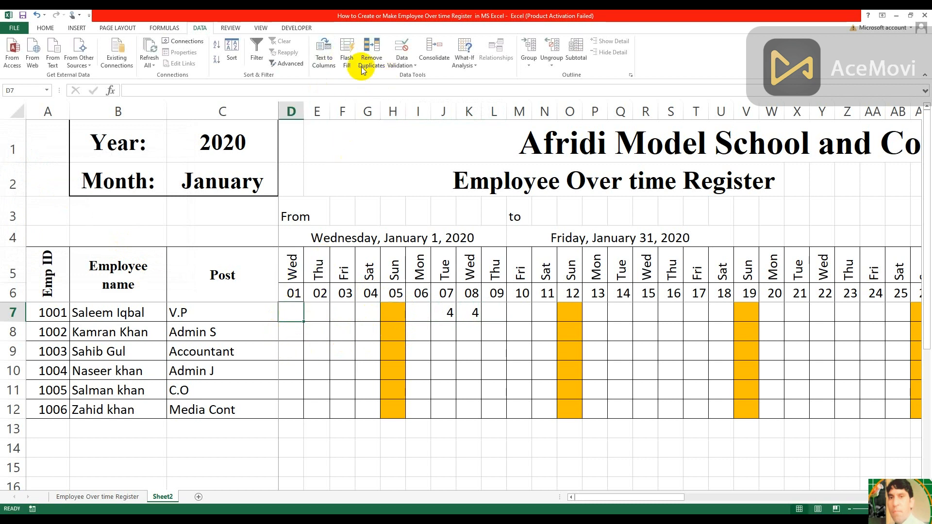
pyautogui.click(415, 66)
pyautogui.click(406, 80)
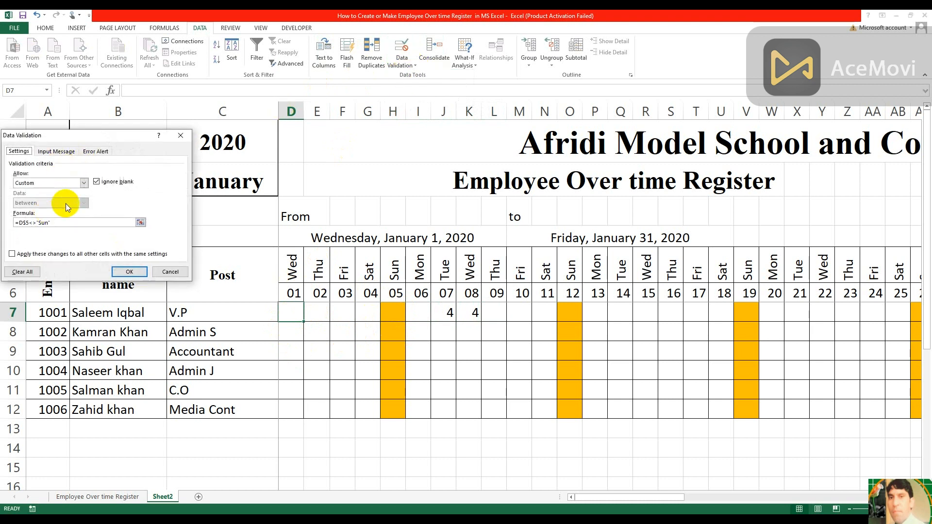
pyautogui.click(83, 182)
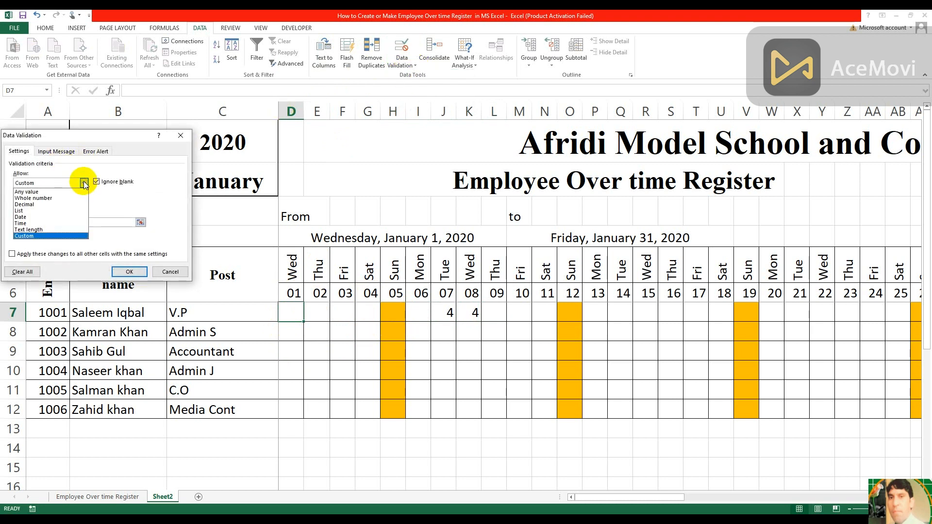
pyautogui.click(49, 234)
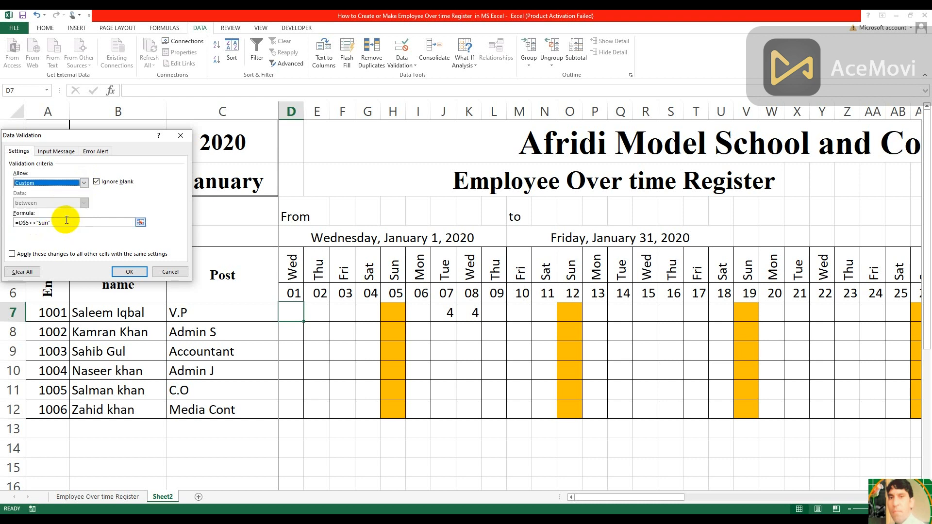
pyautogui.click(61, 224)
pyautogui.press('BackSpace')
pyautogui.press('BackSpace')
pyautogui.press('BackSpace')
pyautogui.press('BackSpace')
pyautogui.press('BackSpace')
pyautogui.press('BackSpace')
pyautogui.press('BackSpace')
pyautogui.press('BackSpace')
pyautogui.press('BackSpace')
pyautogui.press('BackSpace')
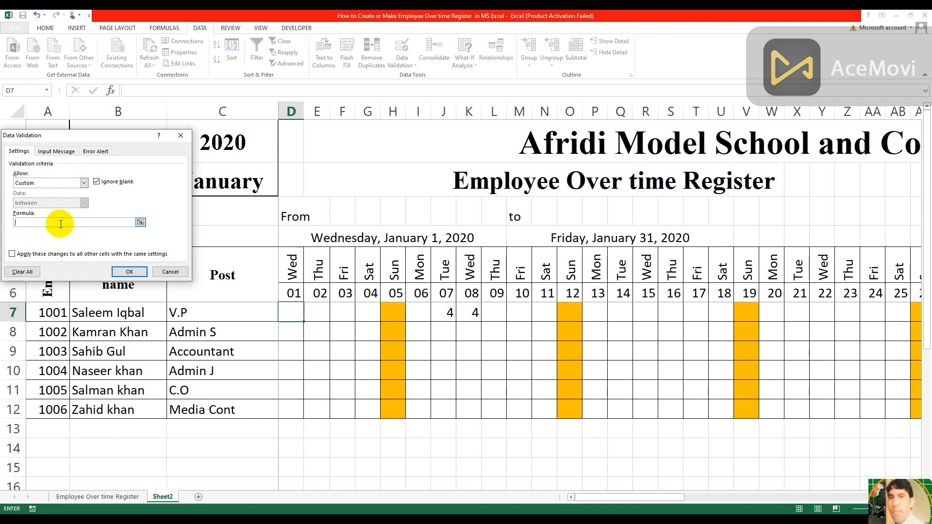
pyautogui.click(293, 269)
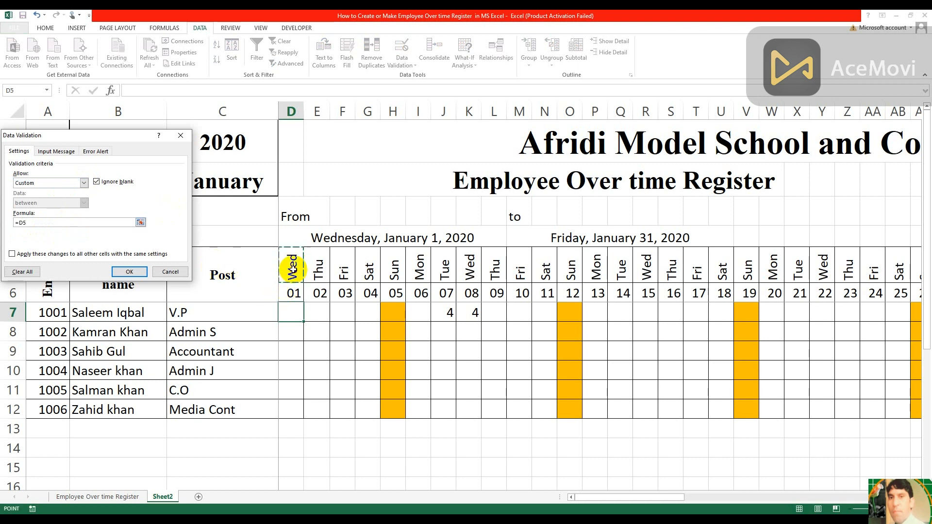
pyautogui.write('<>"Sun')
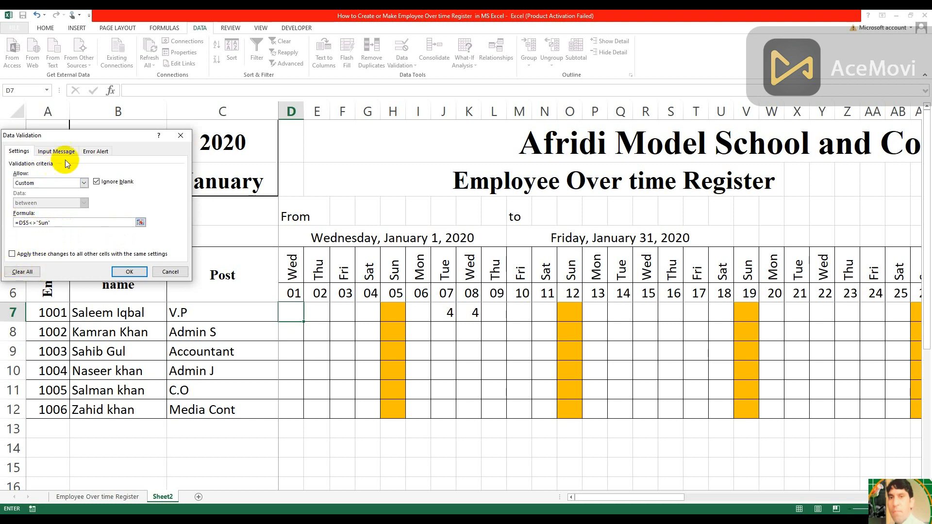
# Set the title of D7's validation error alert to "Not Enter" and apply the rule
pyautogui.click(95, 152)
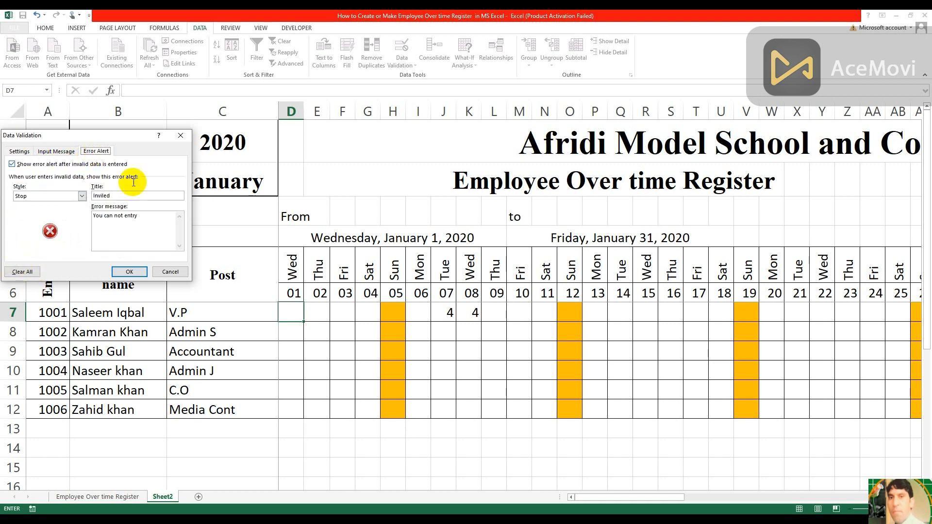
pyautogui.click(113, 196)
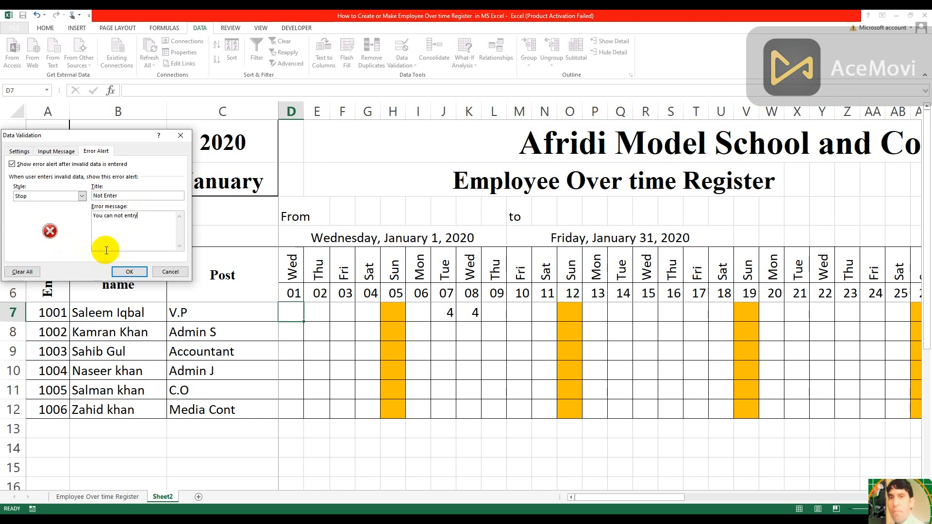
pyautogui.click(129, 272)
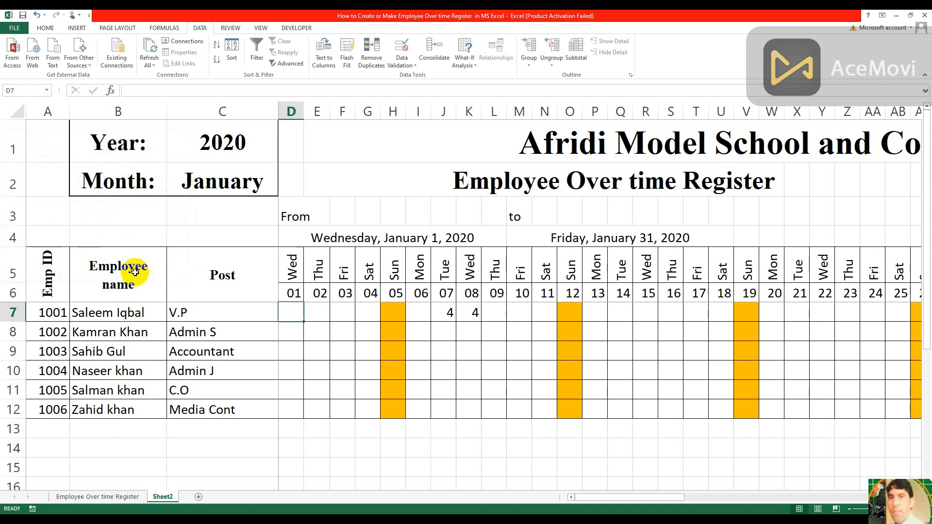
# Fill the validated blank cell D7 across and down the whole overtime grid to AH12
pyautogui.moveTo(304, 323); pyautogui.dragTo(778, 426)
pyautogui.press('Left')
pyautogui.press('Left')
pyautogui.press('Left')
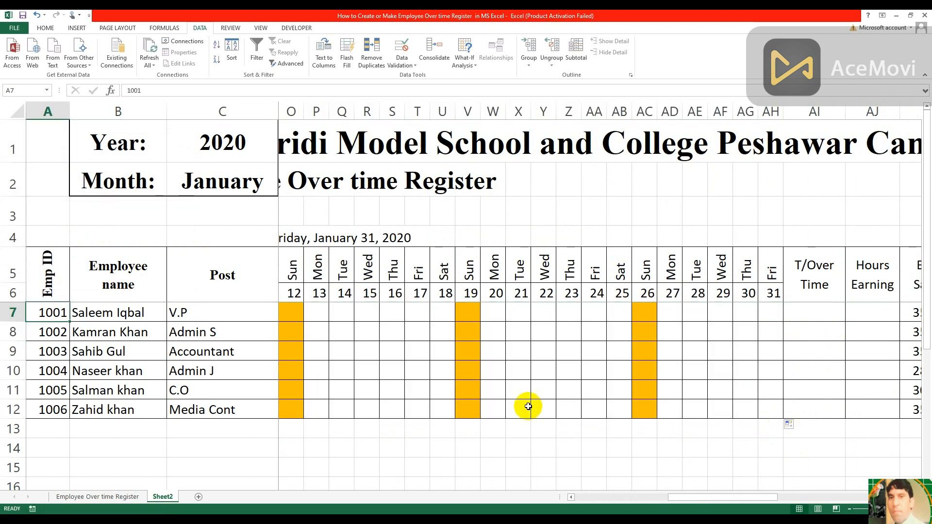
# Try to enter 3 in the Sunday cell H7 and cancel the entry
pyautogui.click(399, 354)
pyautogui.press('Left')
pyautogui.press('Left')
pyautogui.press('Left')
pyautogui.press('Left')
pyautogui.press('Left')
pyautogui.press('Left')
pyautogui.press('Left')
pyautogui.press('Left')
pyautogui.press('Left')
pyautogui.press('Left')
pyautogui.press('Left')
pyautogui.press('Left')
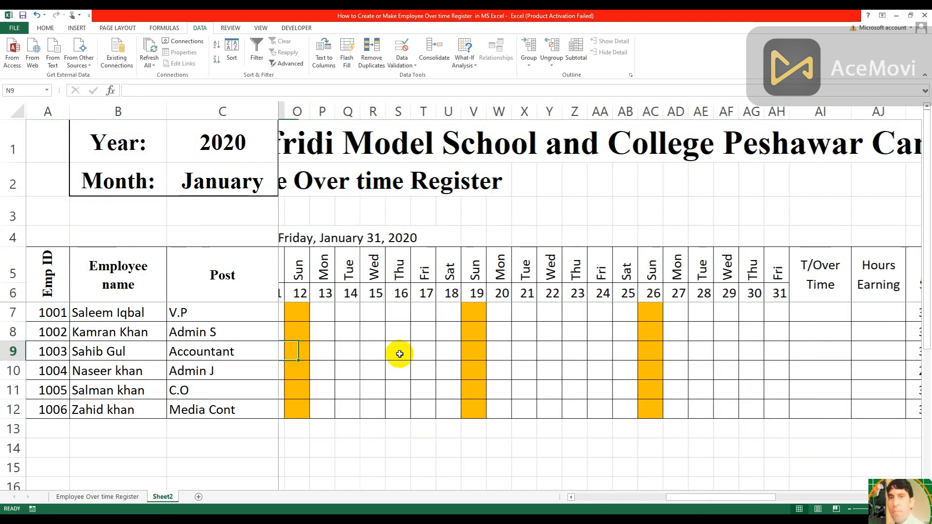
pyautogui.press('Left')
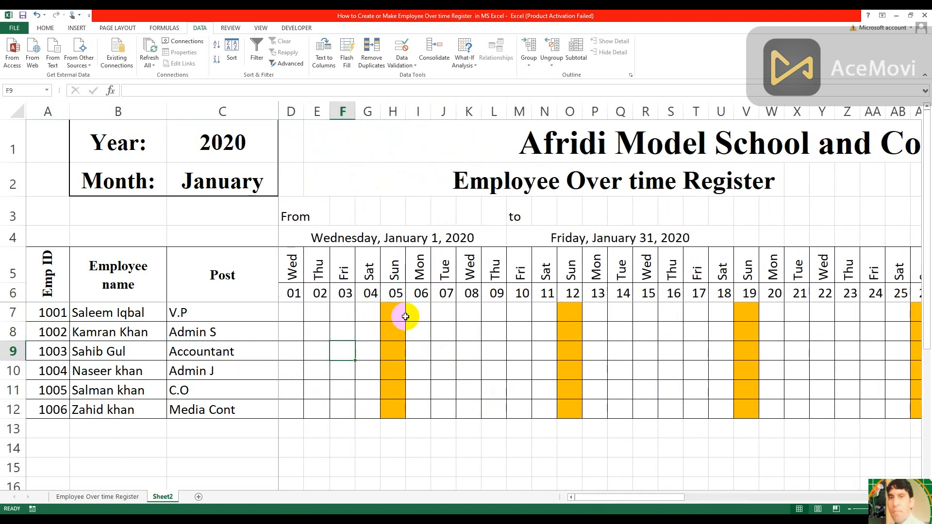
pyautogui.click(391, 312)
pyautogui.write('3')
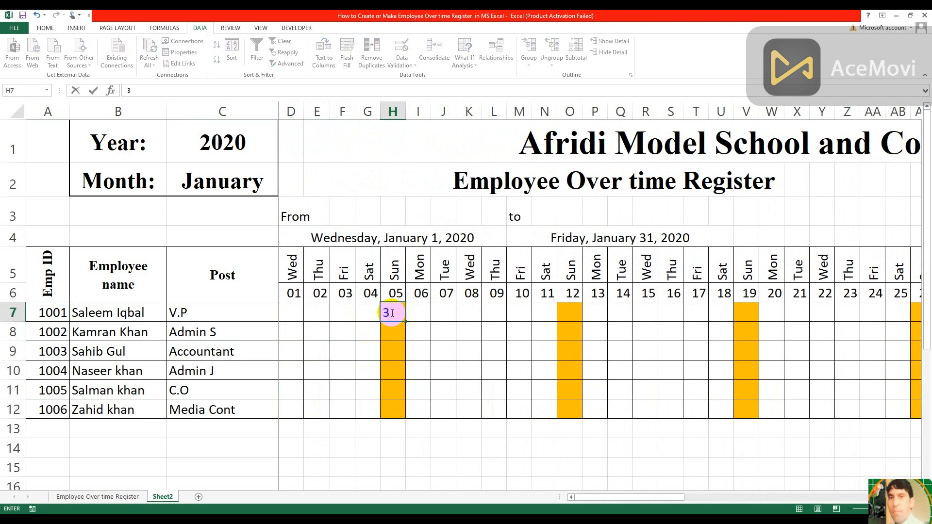
pyautogui.press('Return')
pyautogui.click(467, 286)
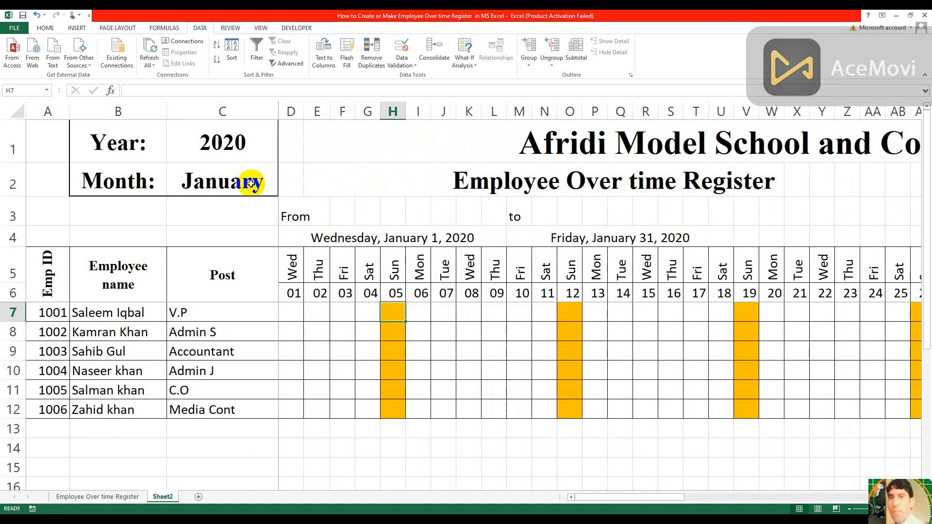
# Change the register's month in C2 to February
pyautogui.click(270, 186)
pyautogui.click(283, 193)
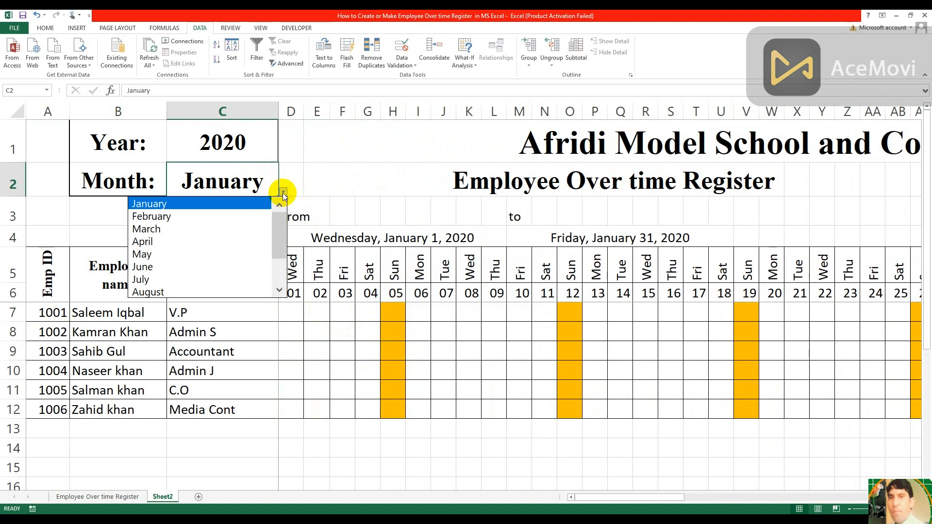
pyautogui.click(224, 215)
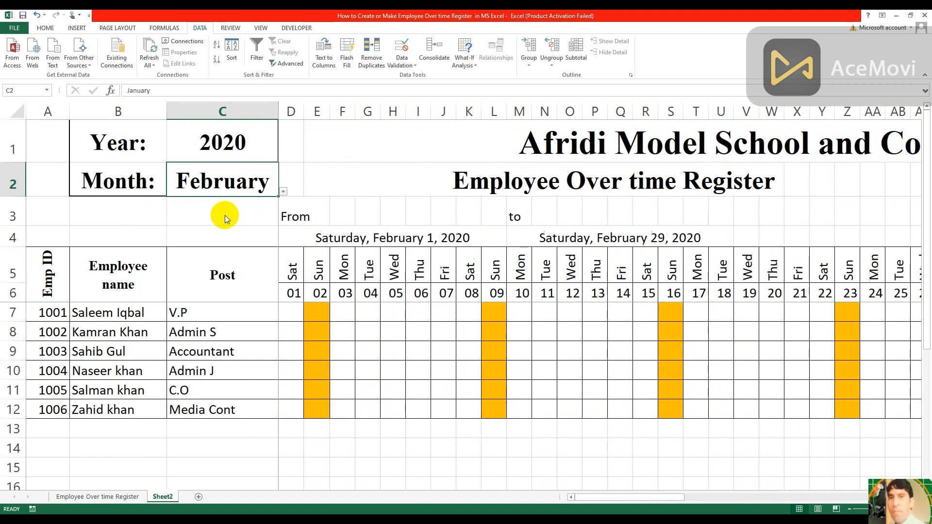
# Try twice to enter 3 in the Sunday cell E7, cancelling the entry each time
pyautogui.click(320, 314)
pyautogui.write('3')
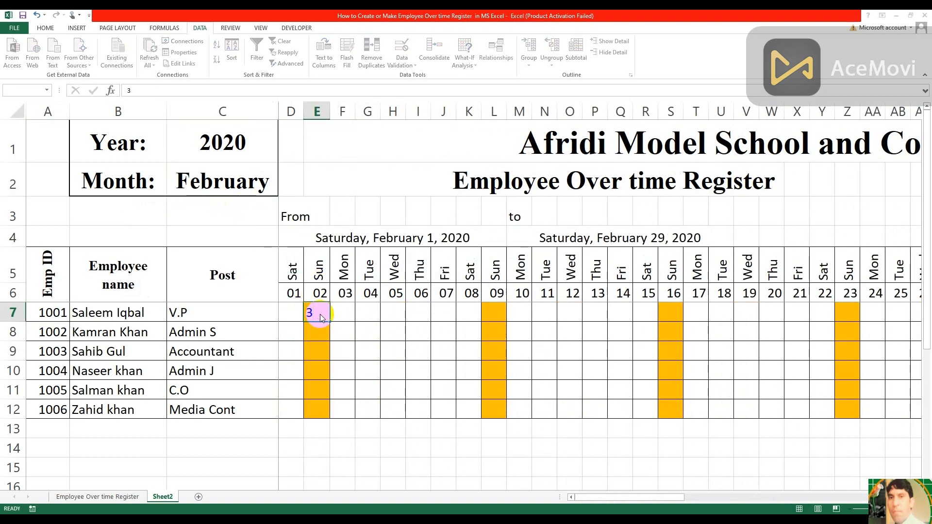
pyautogui.press('Return')
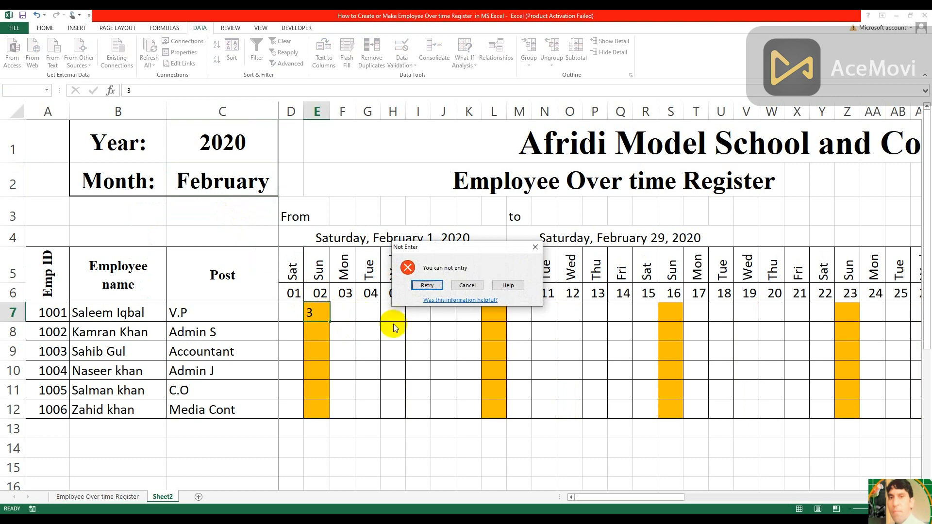
pyautogui.click(468, 284)
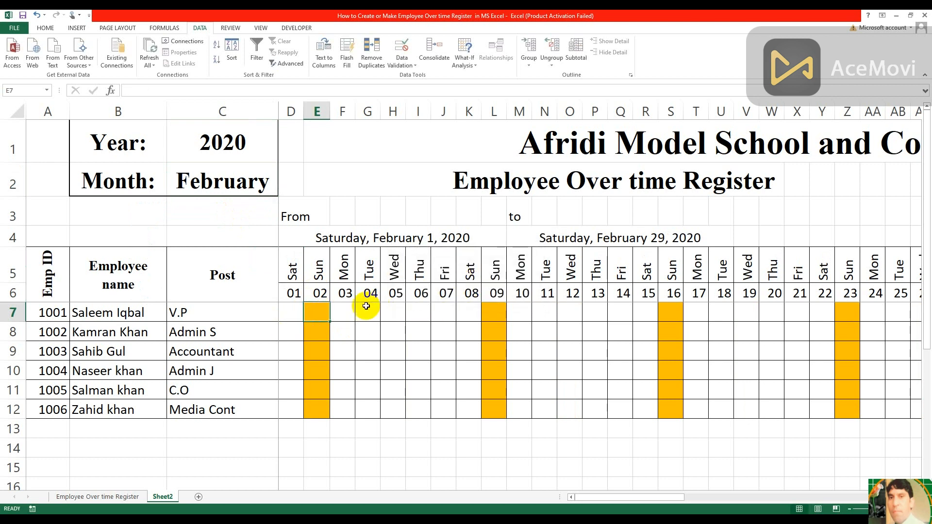
pyautogui.write('3')
pyautogui.press('Return')
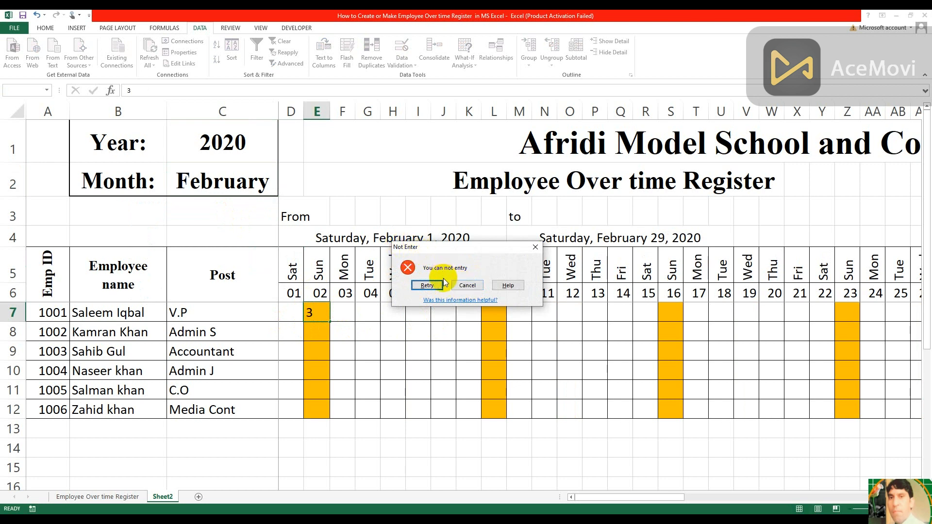
pyautogui.click(467, 285)
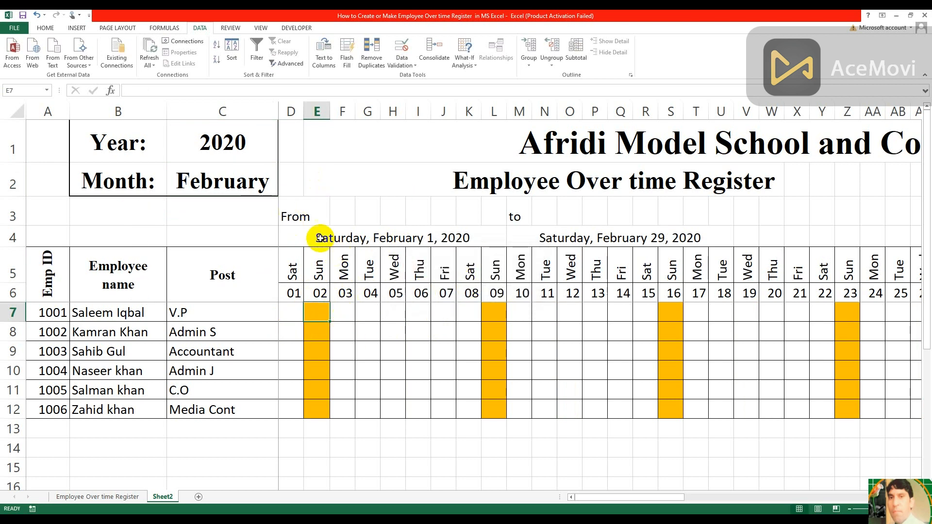
# Total the first employee's overtime in the T/Over Time cell AI7 with =SUM(D7:AH7)
pyautogui.click(286, 309)
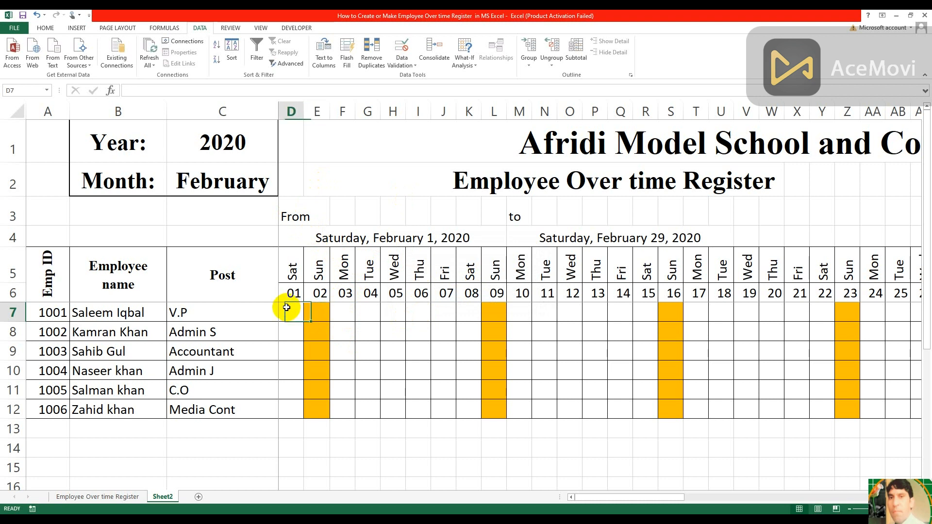
pyautogui.press('Right')
pyautogui.press('Right')
pyautogui.press('Right')
pyautogui.press('Right')
pyautogui.press('Right')
pyautogui.press('Right')
pyautogui.press('Right')
pyautogui.press('Right')
pyautogui.press('Right')
pyautogui.press('Right')
pyautogui.press('Right')
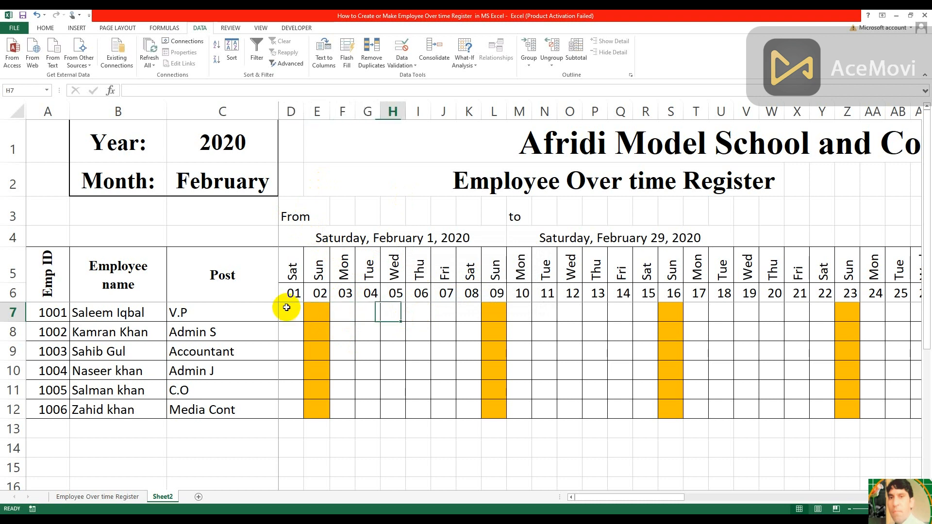
pyautogui.press('Right')
pyautogui.press('Right')
pyautogui.press('Right')
pyautogui.press('Right')
pyautogui.press('Right')
pyautogui.press('Right')
pyautogui.press('Right')
pyautogui.press('Right')
pyautogui.press('Right')
pyautogui.press('Right')
pyautogui.press('Right')
pyautogui.press('Right')
pyautogui.press('Right')
pyautogui.press('Right')
pyautogui.press('Right')
pyautogui.press('Right')
pyautogui.press('Right')
pyautogui.press('Right')
pyautogui.press('Right')
pyautogui.press('Right')
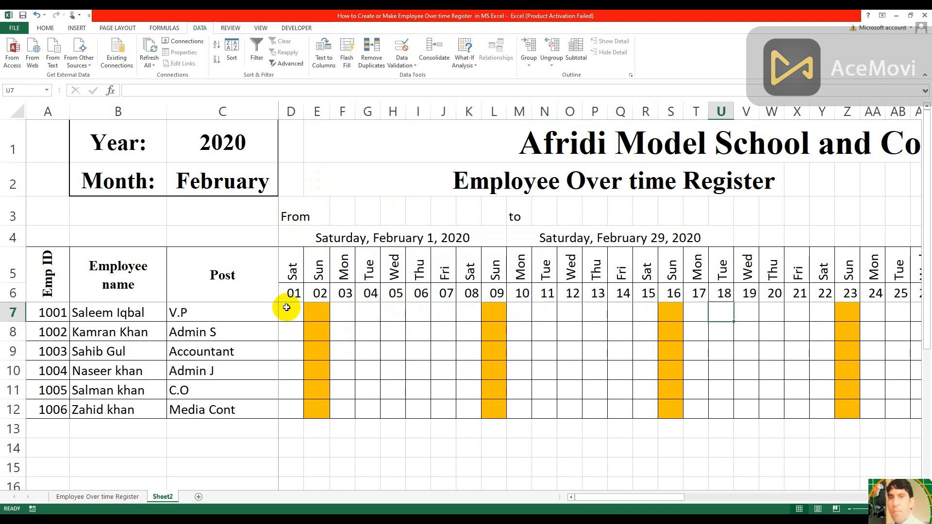
pyautogui.press('Right')
pyautogui.press('Right')
pyautogui.press('Right')
pyautogui.press('Right')
pyautogui.press('Right')
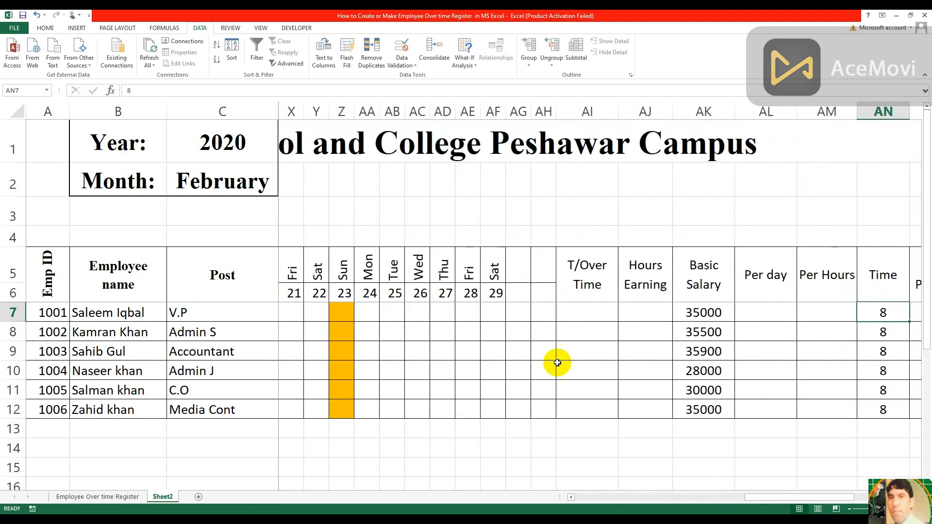
pyautogui.click(594, 315)
pyautogui.write('=su')
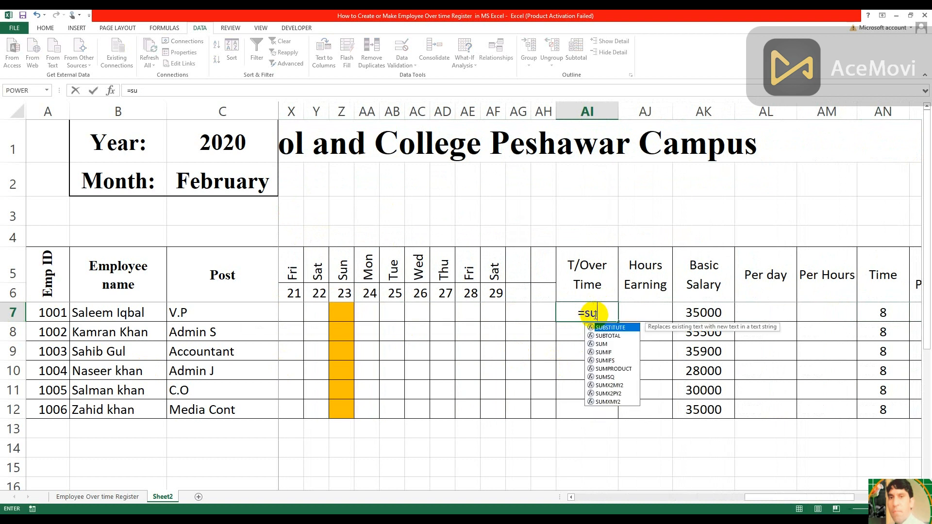
pyautogui.write('m(')
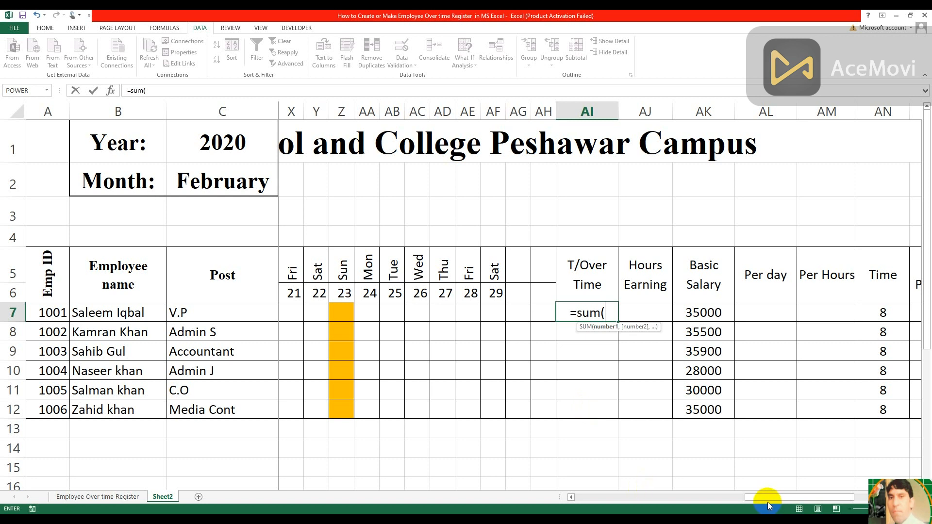
pyautogui.moveTo(752, 499); pyautogui.dragTo(558, 486)
pyautogui.click(287, 313)
pyautogui.moveTo(287, 313); pyautogui.dragTo(915, 318)
pyautogui.hotkey('shift', 'Right')
pyautogui.hotkey('shift', 'Right')
pyautogui.hotkey('shift', 'Right')
pyautogui.hotkey('shift', 'Right')
pyautogui.hotkey('shift', 'Right')
pyautogui.hotkey('shift', 'Right')
pyautogui.hotkey('shift', 'Left')
pyautogui.hotkey('shift', 'Left')
pyautogui.hotkey('shift', 'Left')
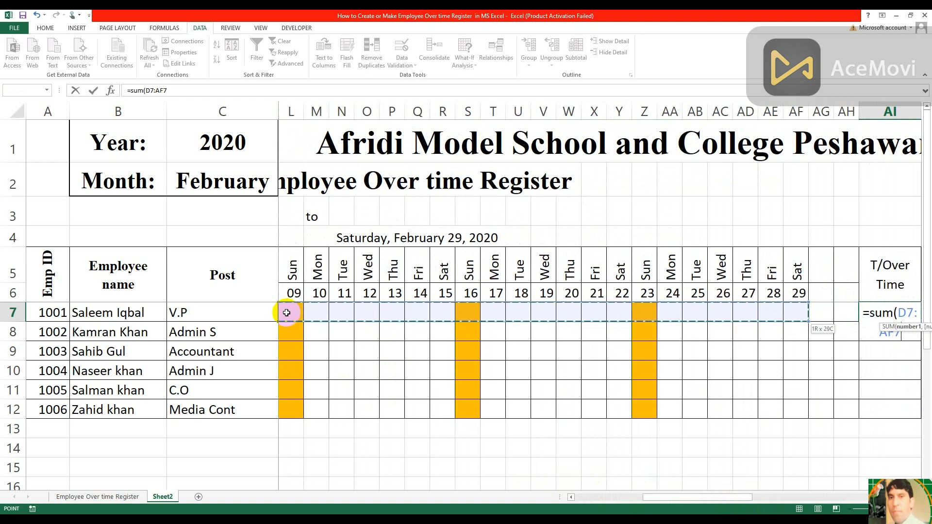
pyautogui.hotkey('shift', 'Right')
pyautogui.hotkey('shift', 'Right')
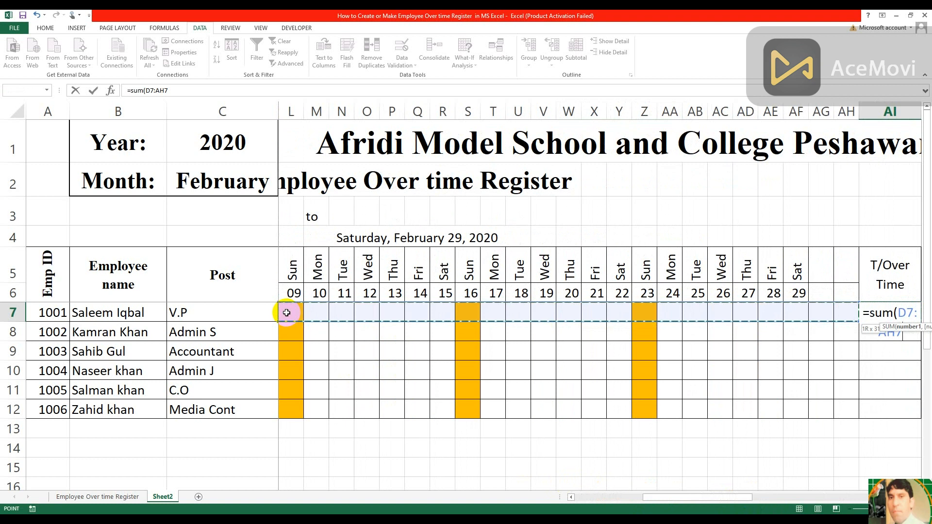
pyautogui.press('Return')
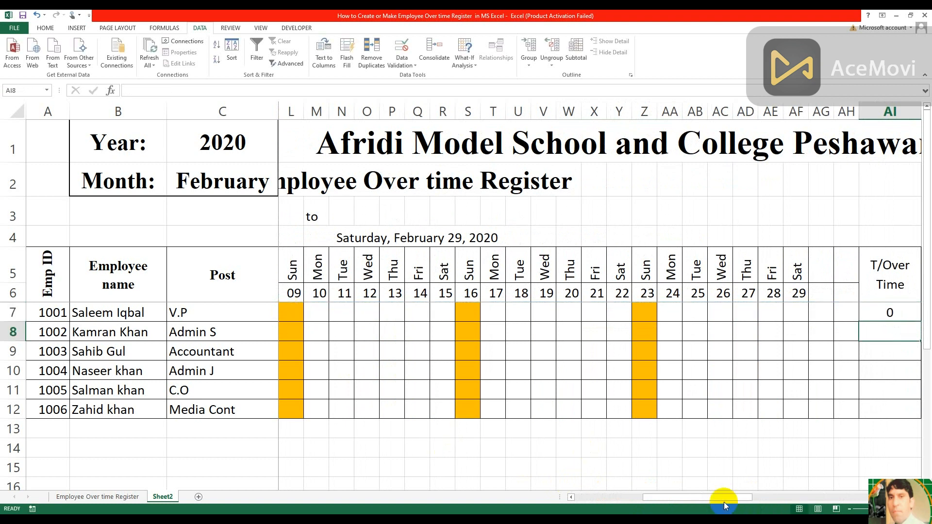
# Copy the T/Over Time formula from AI7 down to AI12 for all remaining employees
pyautogui.moveTo(727, 497); pyautogui.dragTo(780, 498)
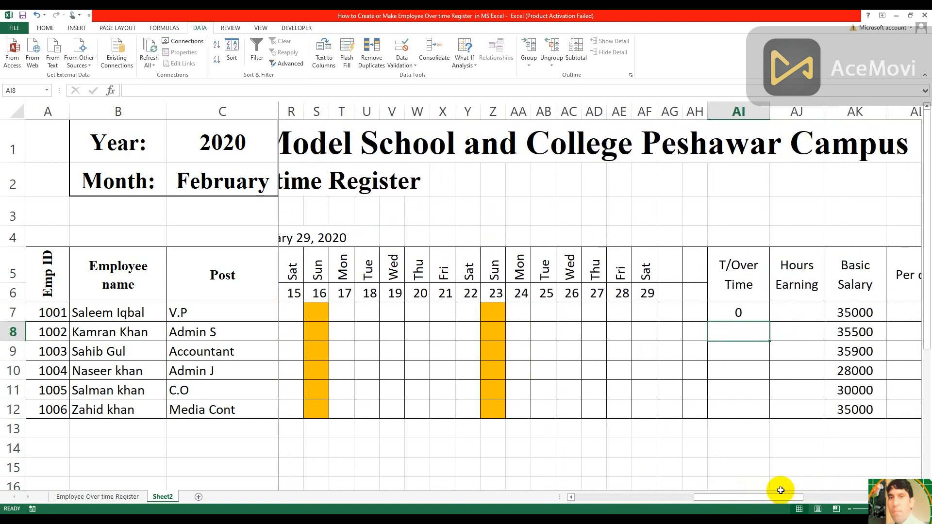
pyautogui.click(749, 309)
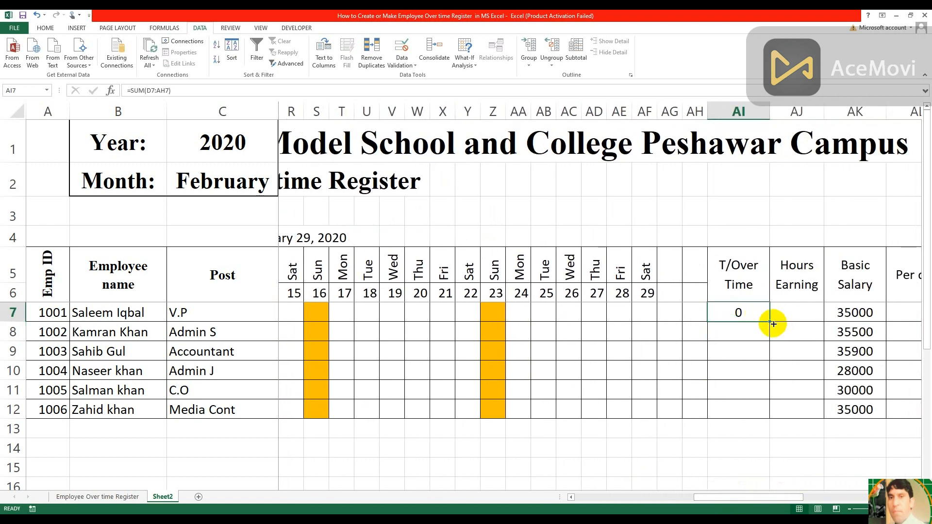
pyautogui.doubleClick(773, 324)
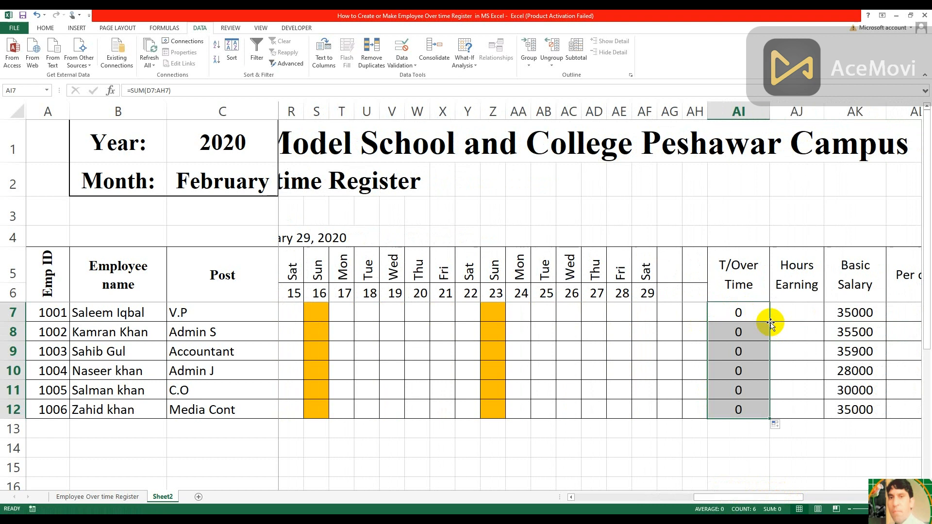
pyautogui.click(743, 318)
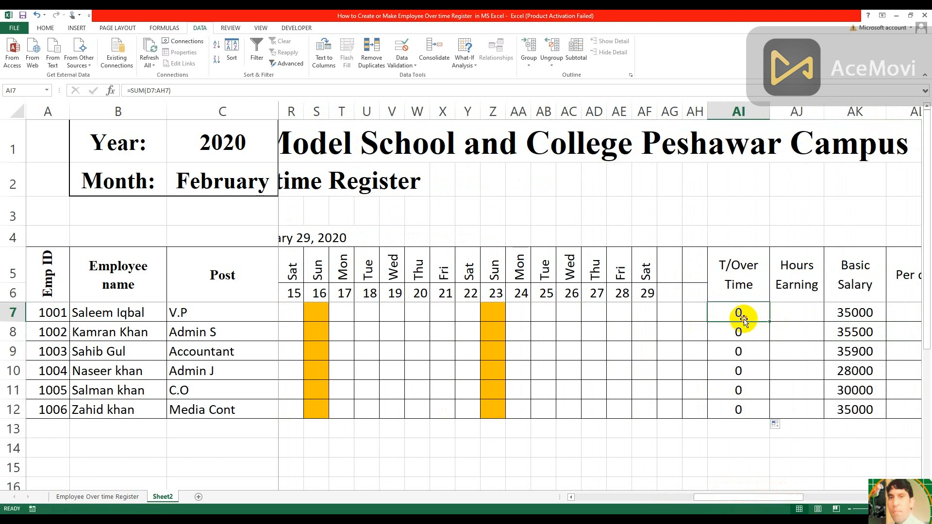
# Inspect the overtime total formula in the first employee's T/Over Time cell AI7
pyautogui.hotkey('ctrl', 'Down')
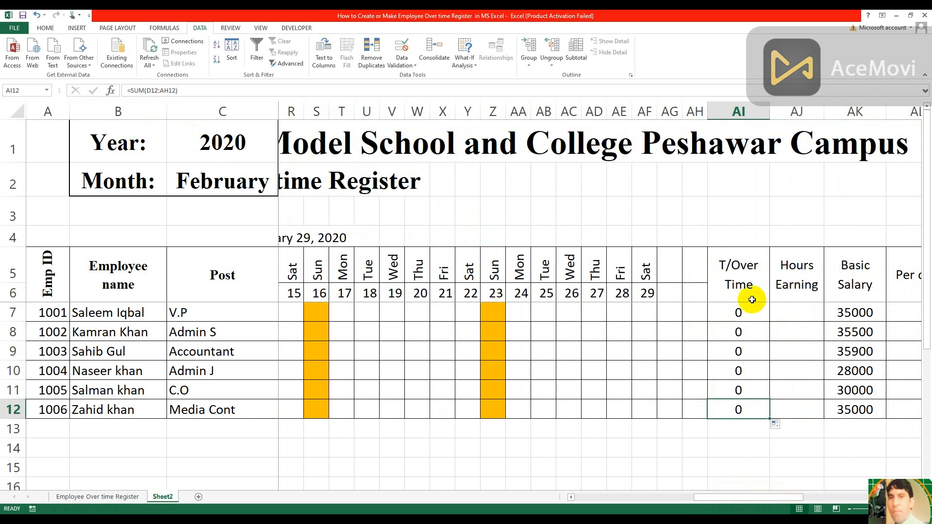
pyautogui.doubleClick(740, 312)
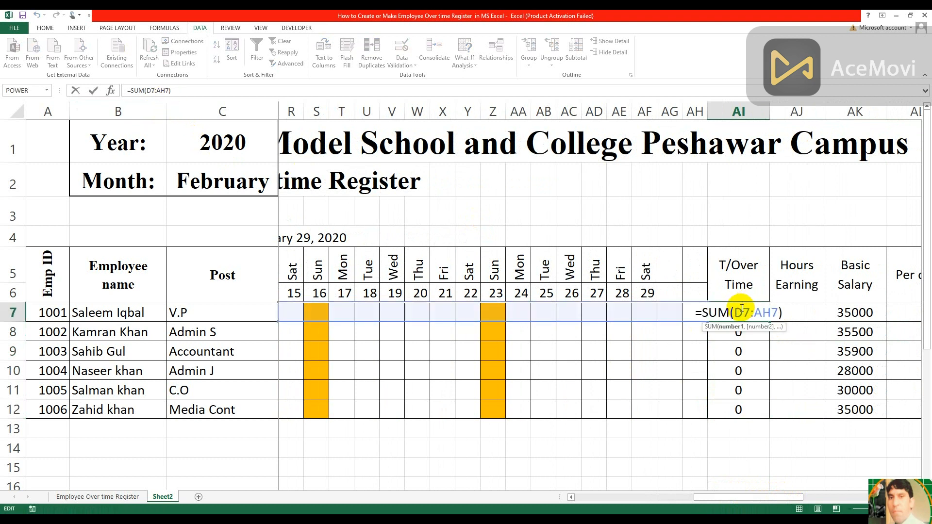
pyautogui.press('Return')
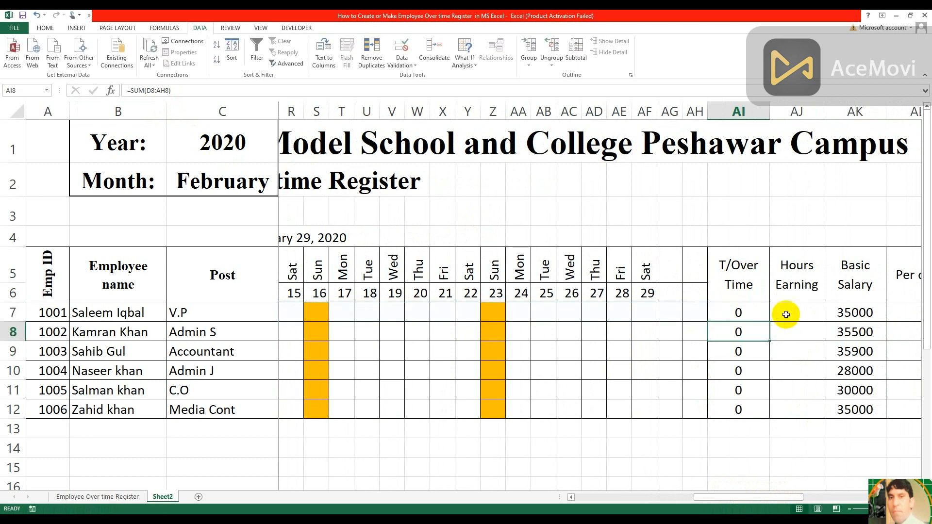
# Calculate the Per day rate in AL7 with =AK7/30 and copy the formula down to AL12
pyautogui.press('Right')
pyautogui.press('Right')
pyautogui.press('Right')
pyautogui.press('Right')
pyautogui.press('Right')
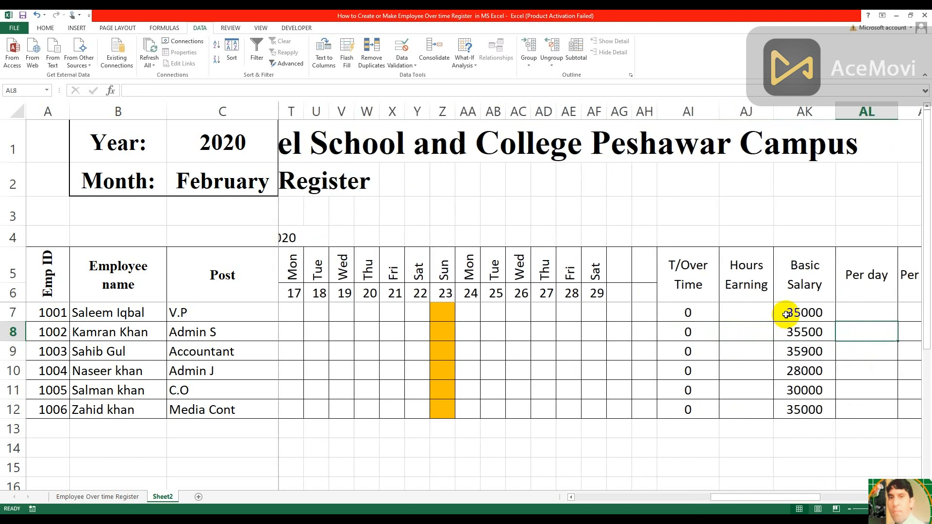
pyautogui.press('Right')
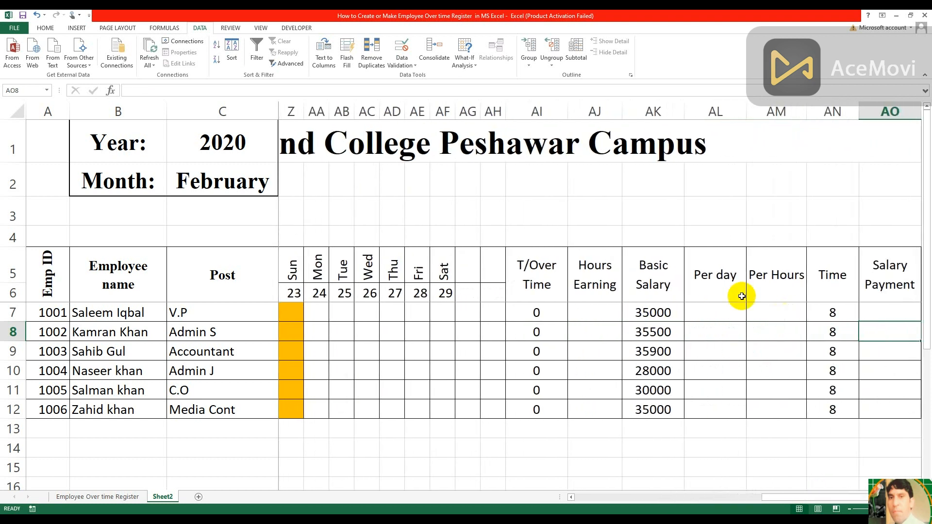
pyautogui.click(700, 310)
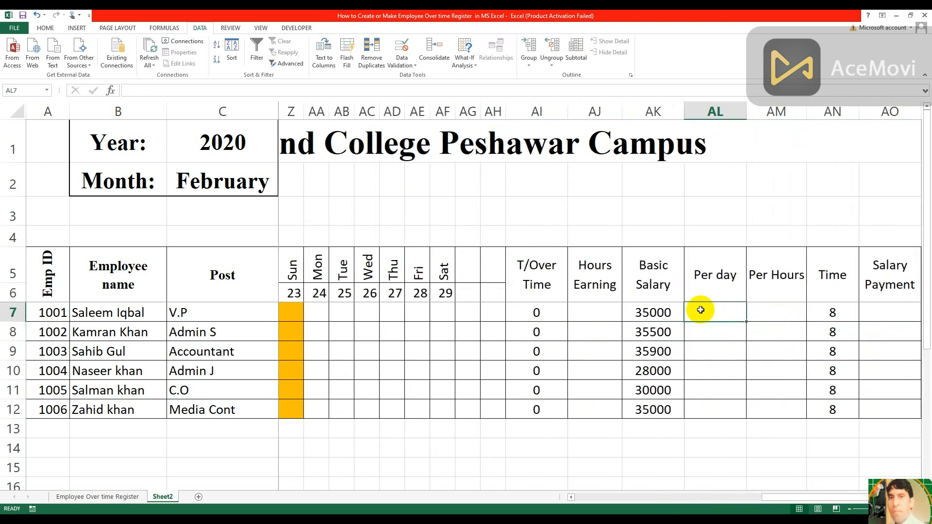
pyautogui.write('=')
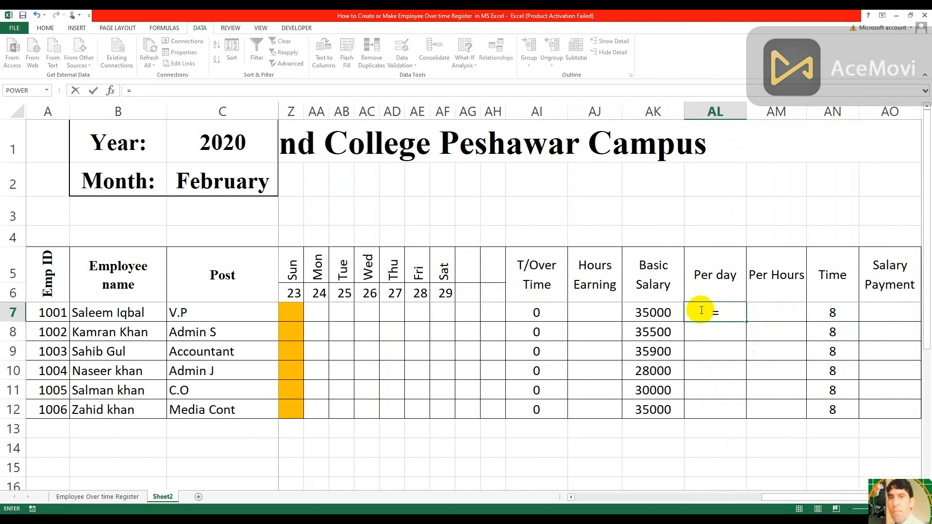
pyautogui.click(663, 313)
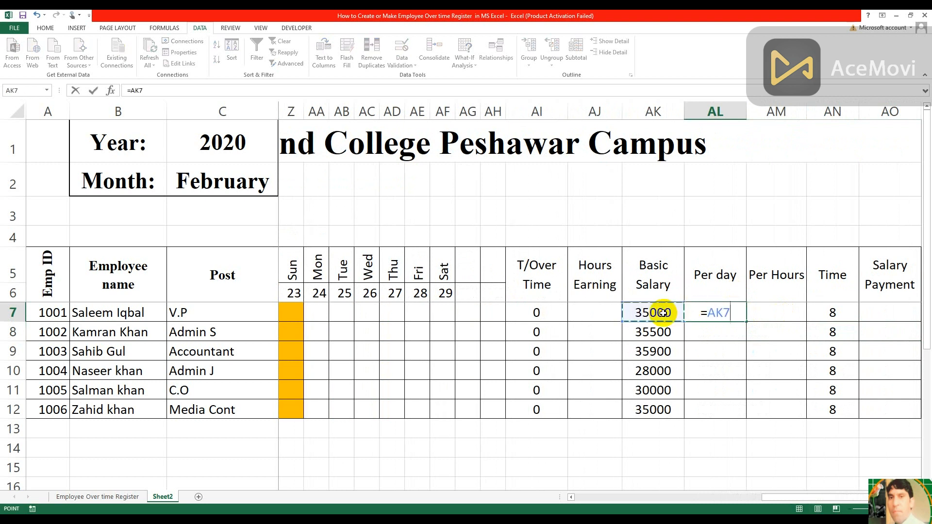
pyautogui.write('/30')
pyautogui.press('Return')
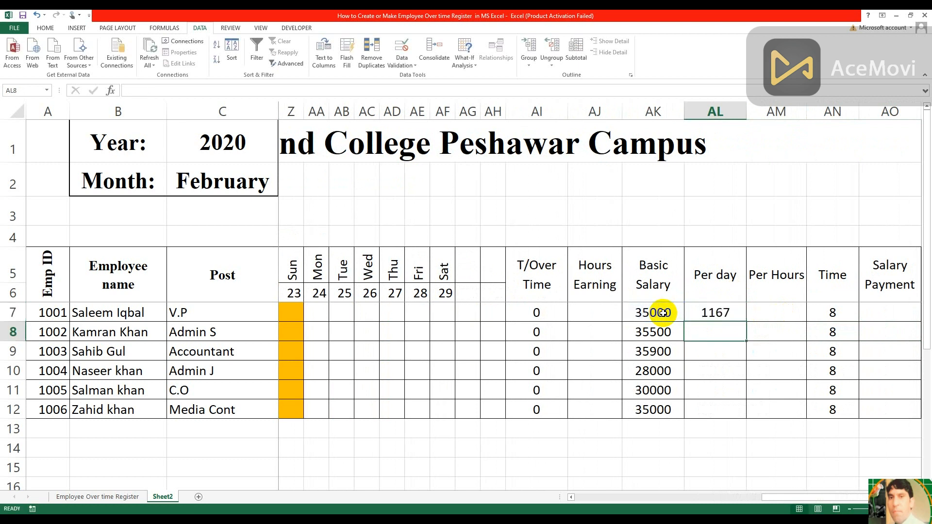
pyautogui.click(734, 312)
pyautogui.doubleClick(745, 321)
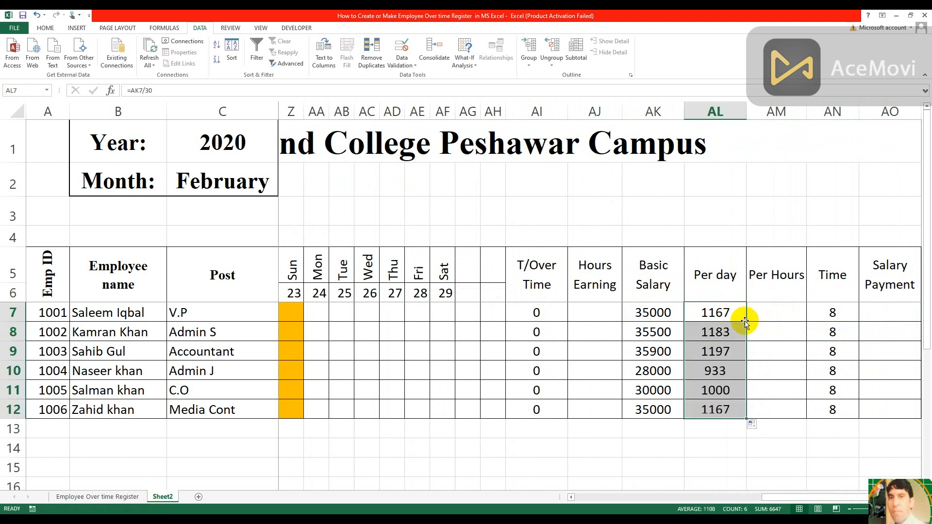
# Calculate the Per Hours rate in AM7 with =AL7/AN7 and copy the formula down to AM12
pyautogui.click(770, 313)
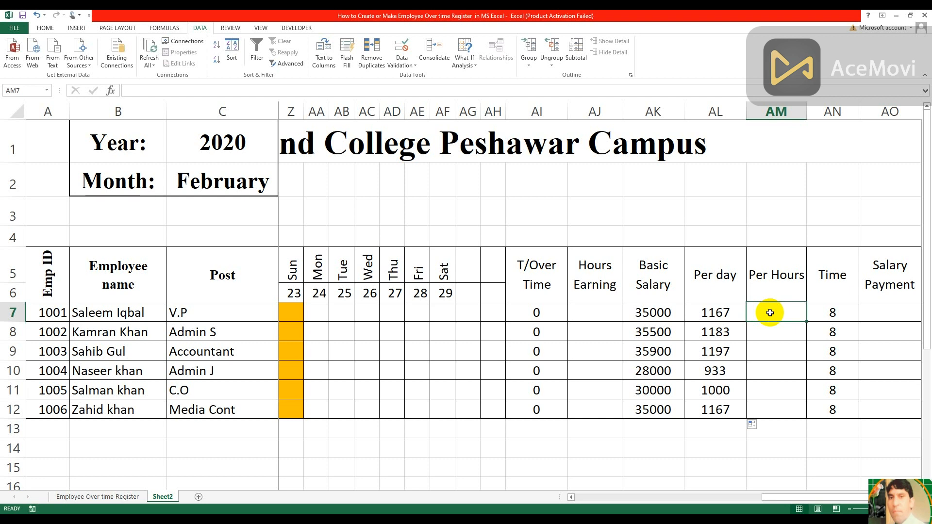
pyautogui.write('=')
pyautogui.click(722, 312)
pyautogui.write('/')
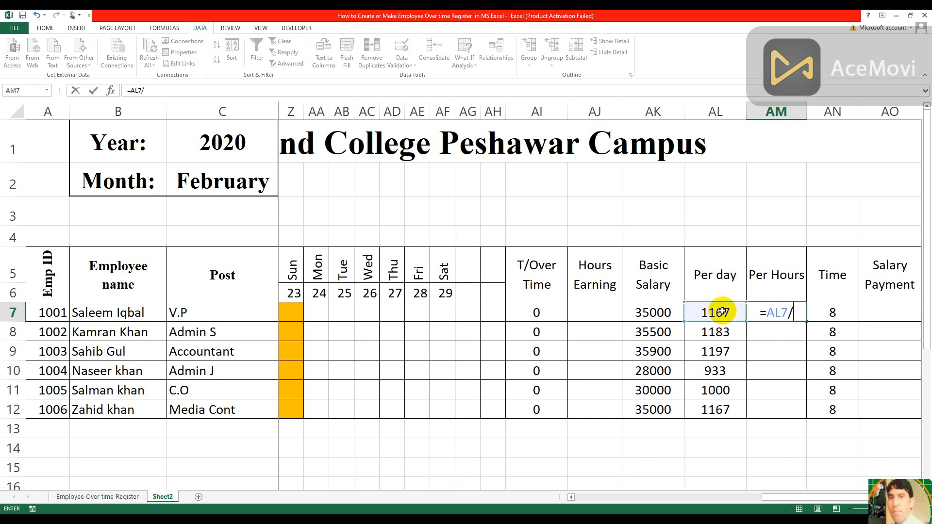
pyautogui.click(833, 313)
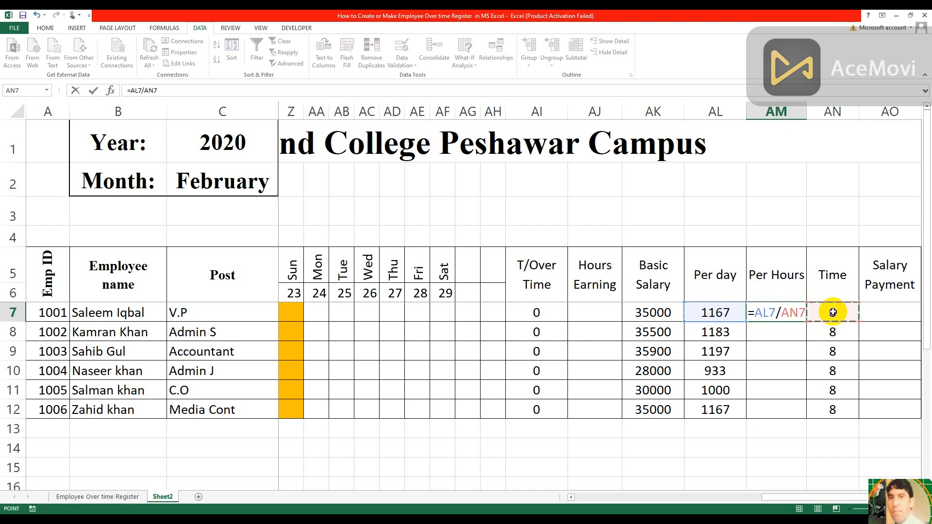
pyautogui.press('Return')
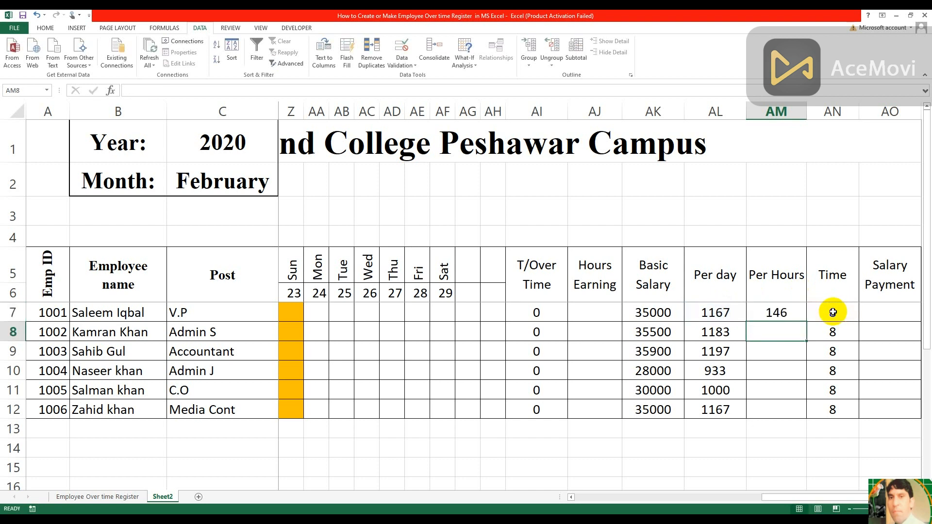
pyautogui.click(793, 313)
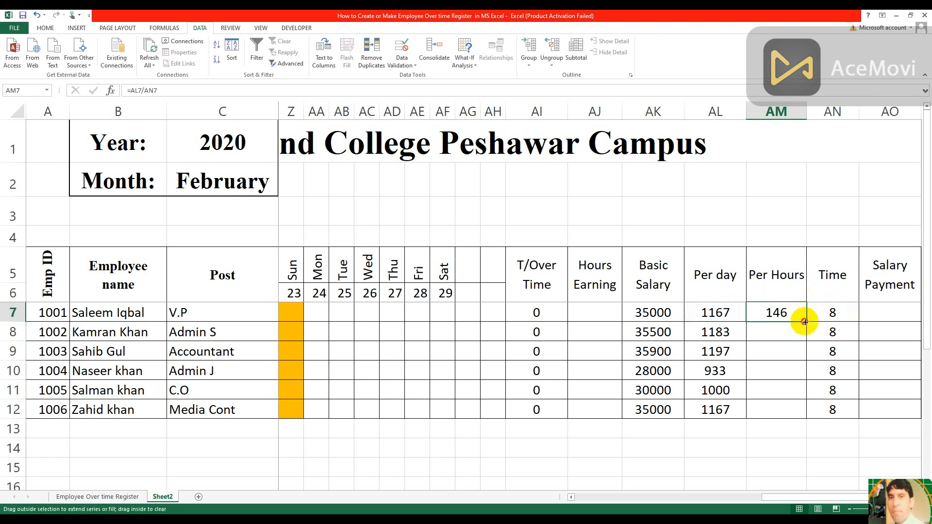
pyautogui.doubleClick(808, 321)
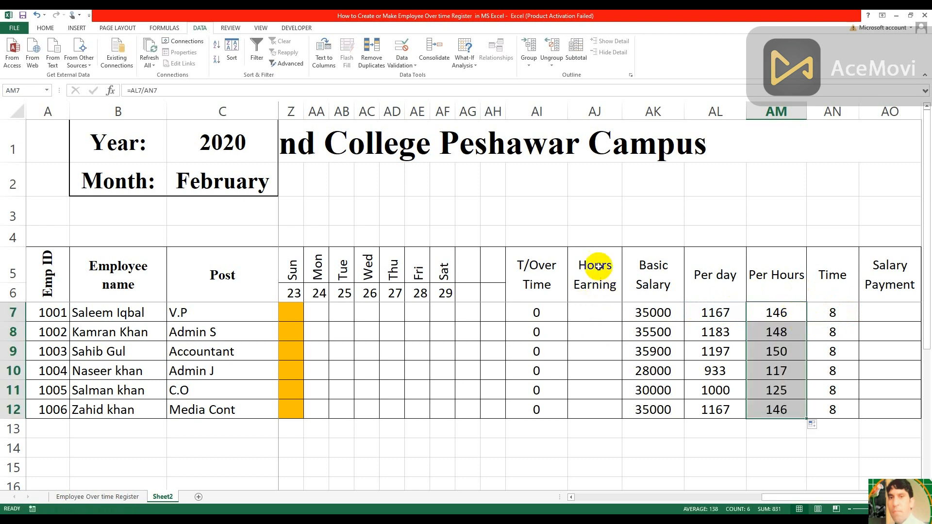
# Calculate Hours Earning in AJ7 with =AI7*AM7 and copy the formula down to AJ12
pyautogui.click(591, 315)
pyautogui.write('=')
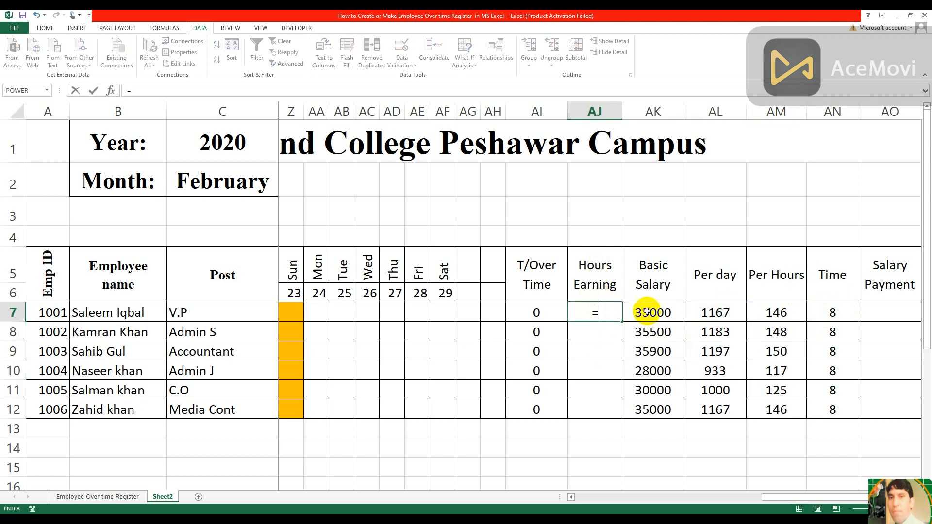
pyautogui.click(540, 314)
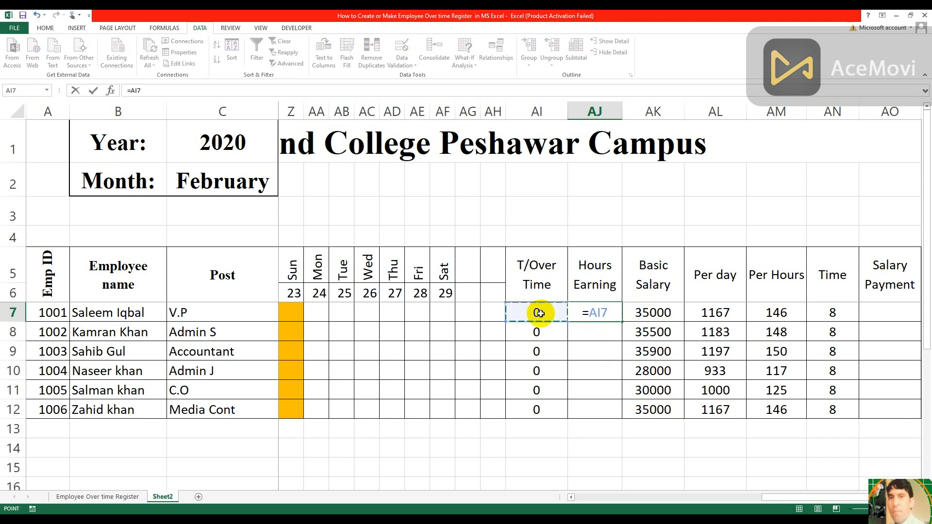
pyautogui.write('*')
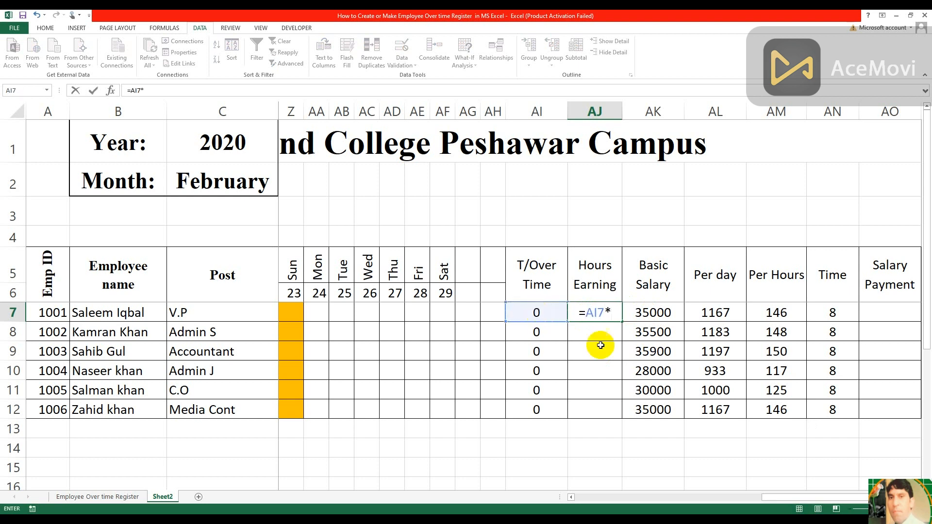
pyautogui.click(779, 313)
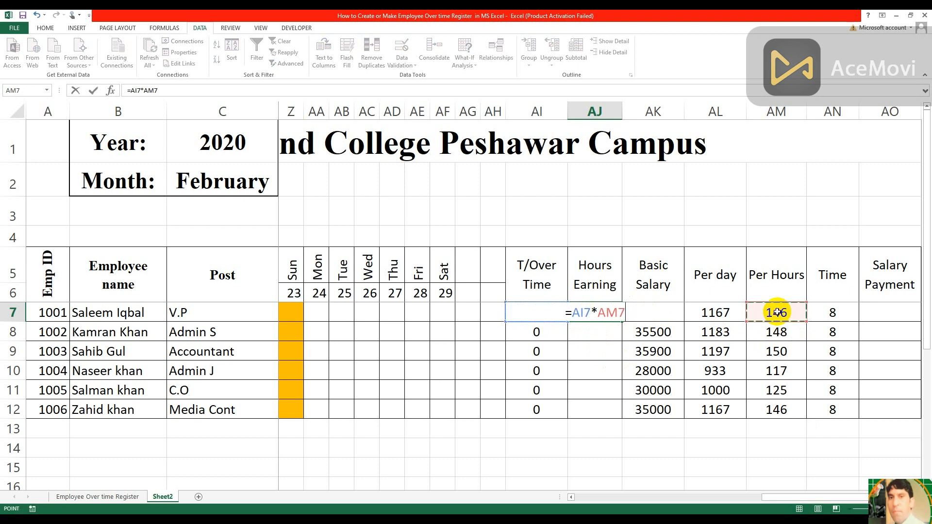
pyautogui.press('Return')
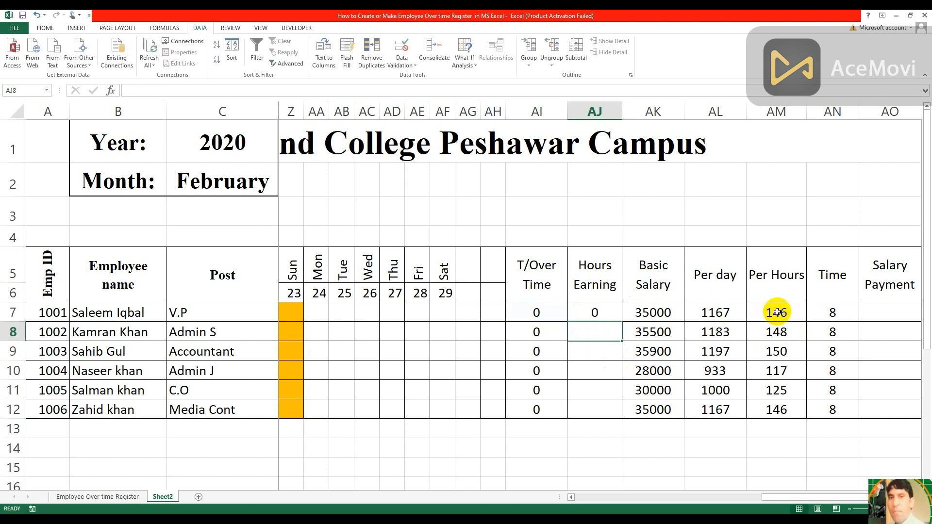
pyautogui.click(598, 310)
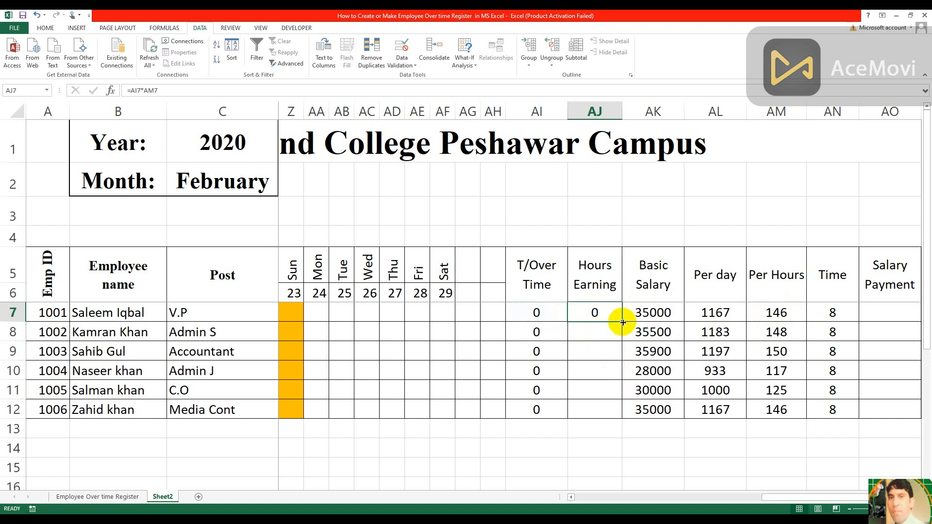
pyautogui.doubleClick(623, 321)
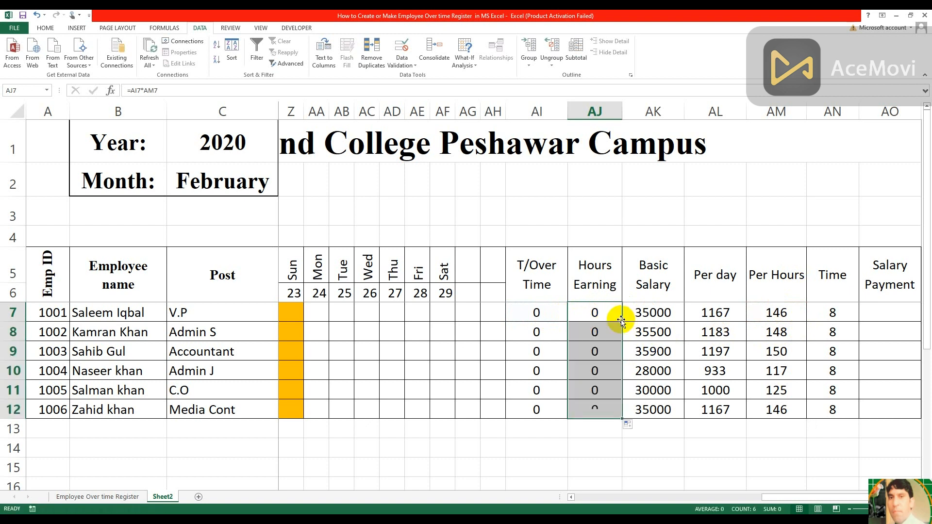
# Calculate Salary Payment in AO7 with =AK7+AJ7 and copy the formula down to AO12
pyautogui.click(896, 313)
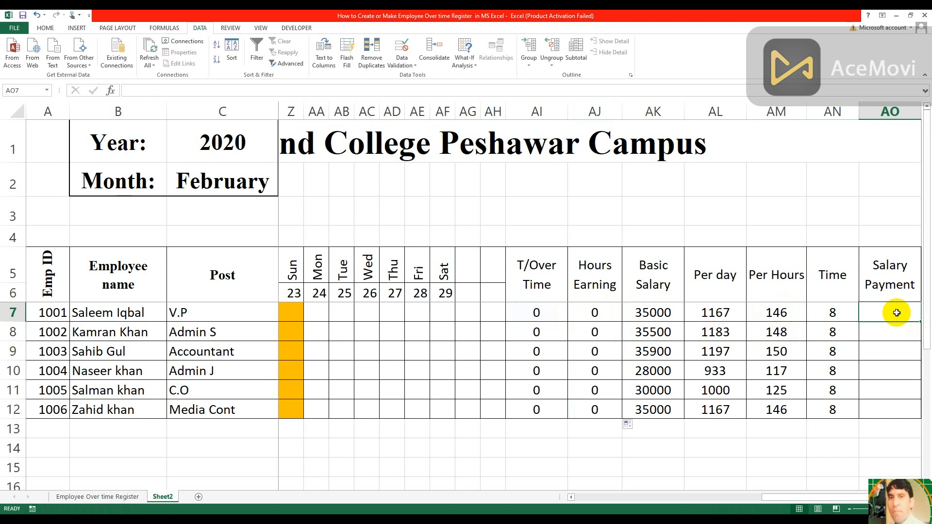
pyautogui.write('=')
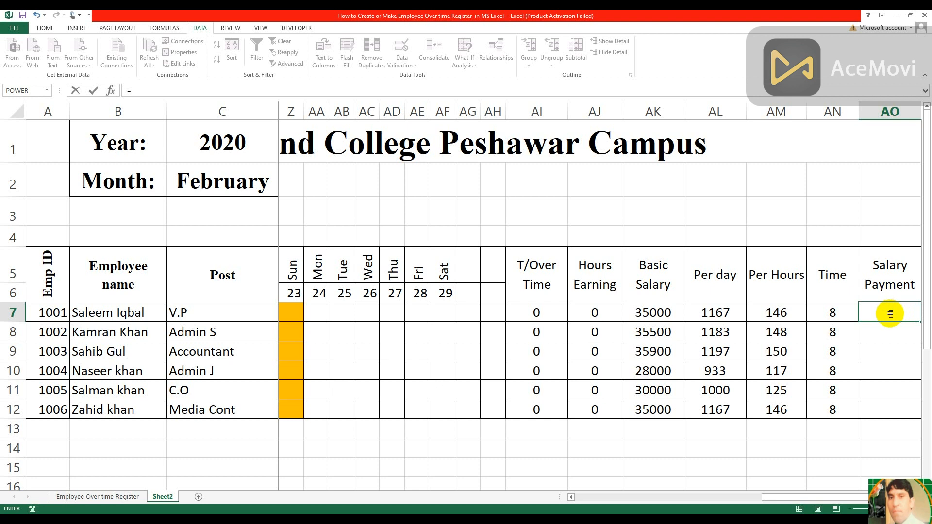
pyautogui.click(652, 313)
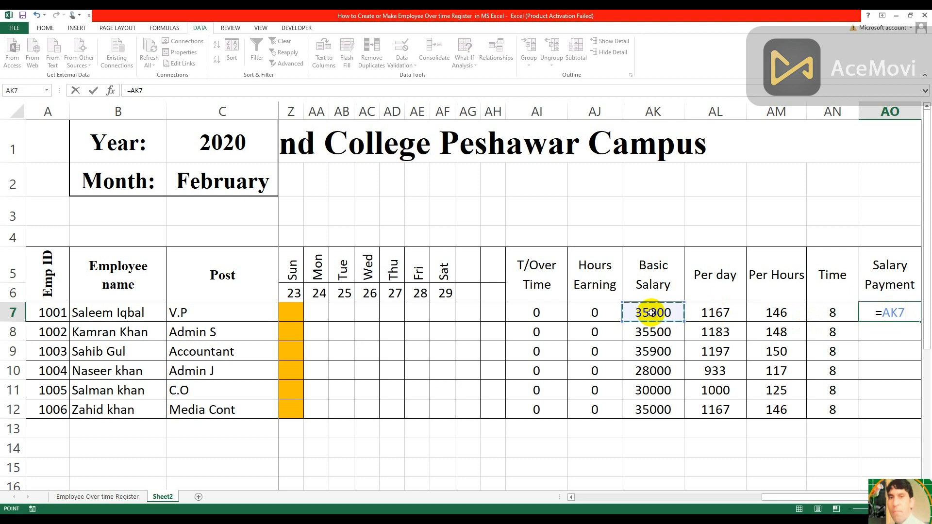
pyautogui.write('+')
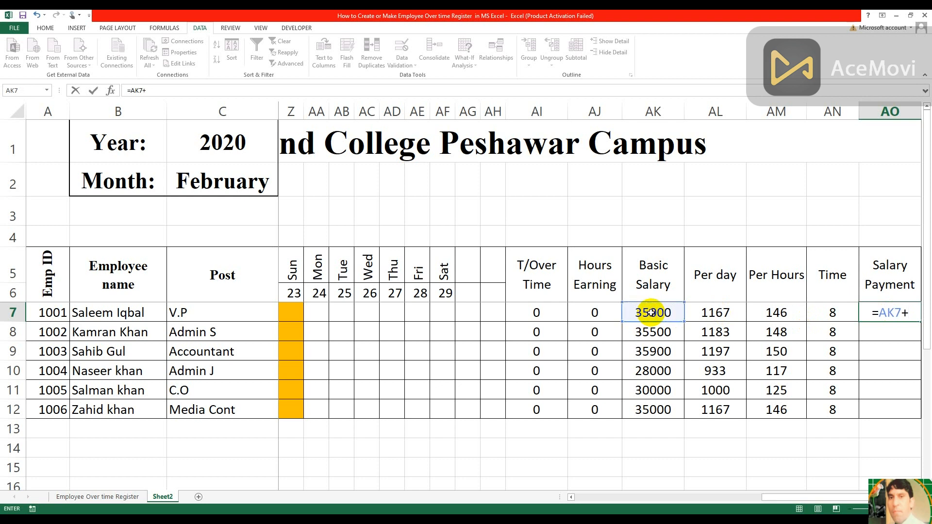
pyautogui.click(594, 313)
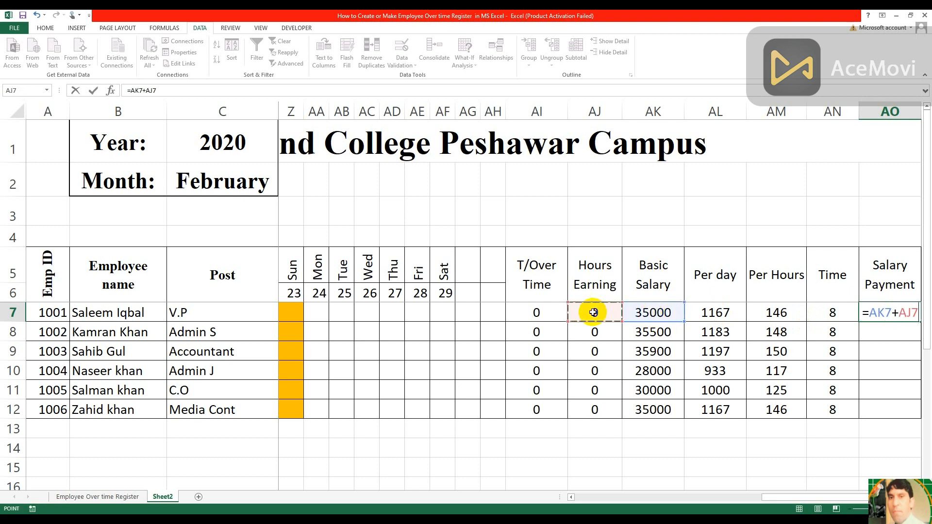
pyautogui.press('Return')
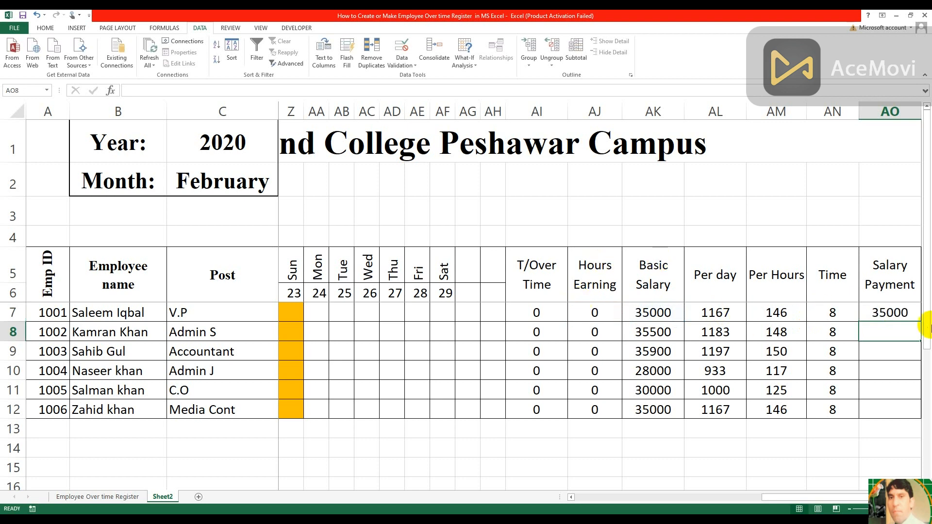
pyautogui.click(909, 313)
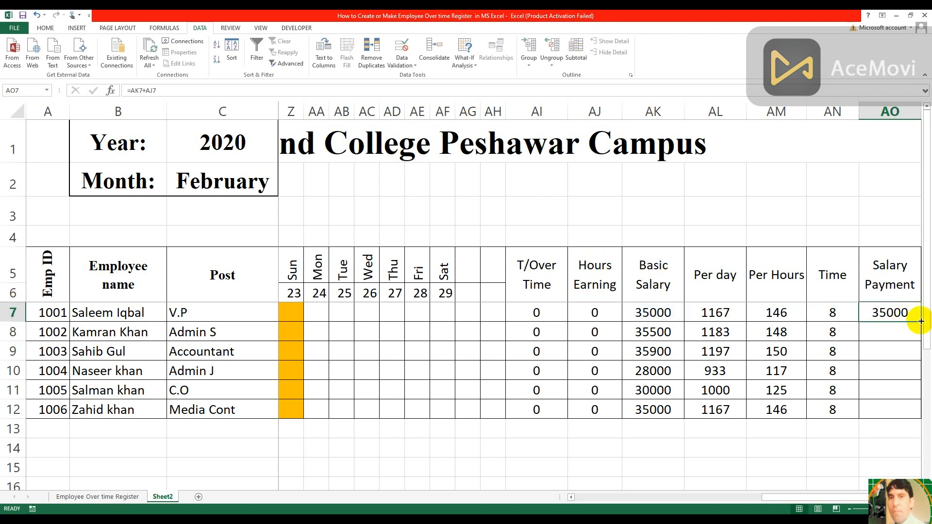
pyautogui.doubleClick(921, 321)
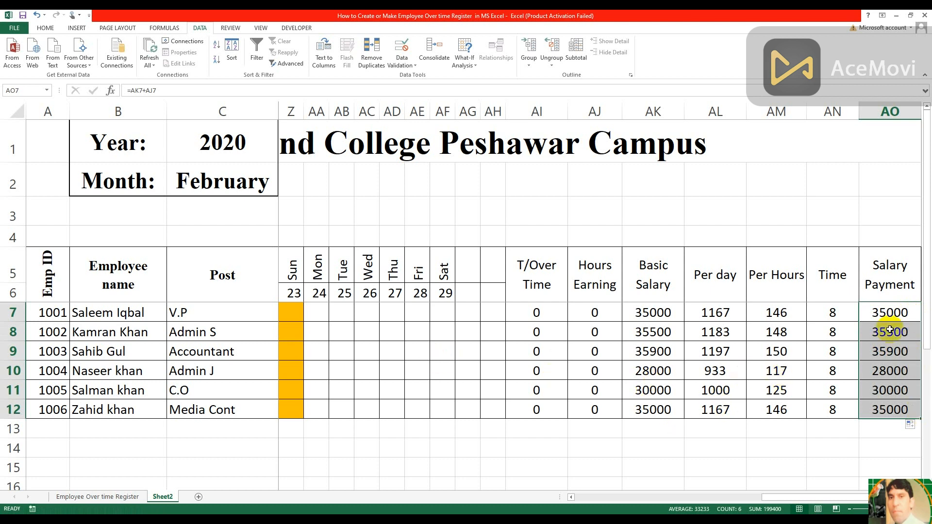
# Enter sample overtime hours in row 7: 2 in AA7 and 1 in each of AC7 to AF7
pyautogui.click(321, 312)
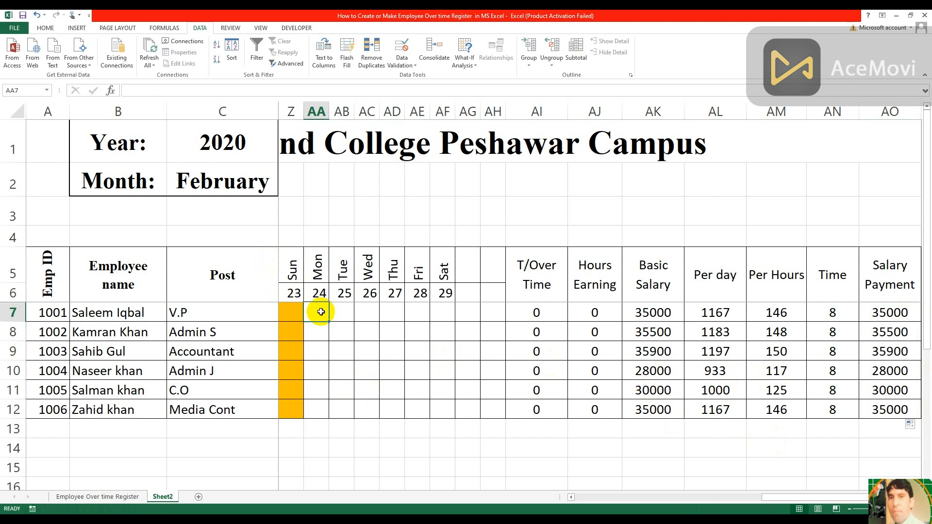
pyautogui.write('2')
pyautogui.press('Tab')
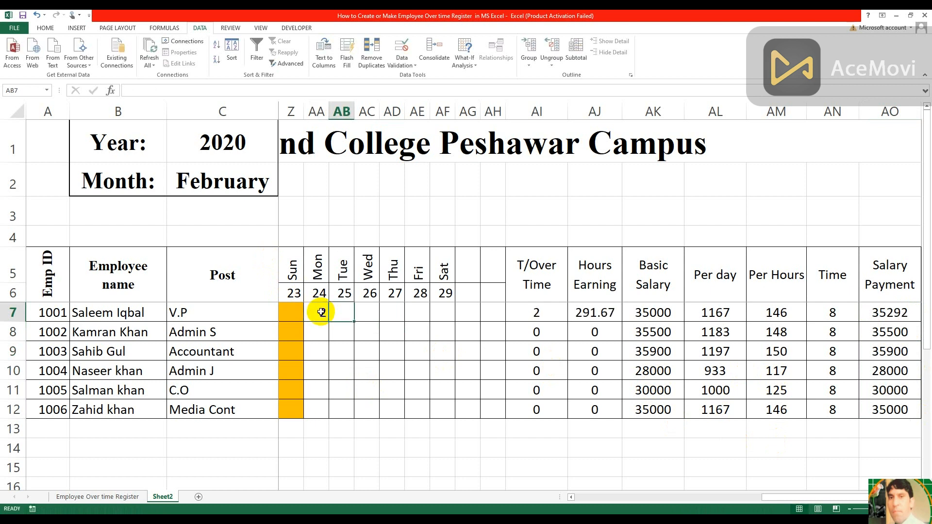
pyautogui.press('Tab')
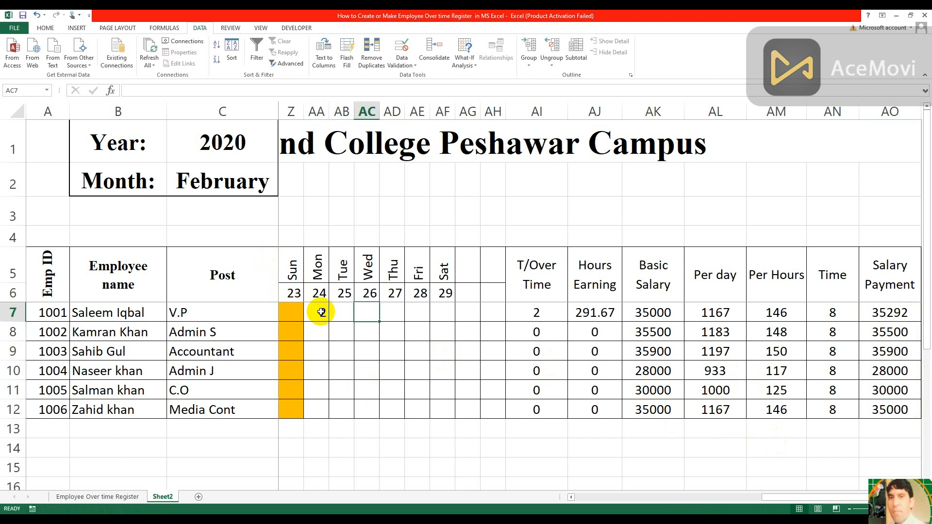
pyautogui.write('1')
pyautogui.press('Tab')
pyautogui.write('1')
pyautogui.press('Tab')
pyautogui.write('1')
pyautogui.press('Tab')
pyautogui.write('1')
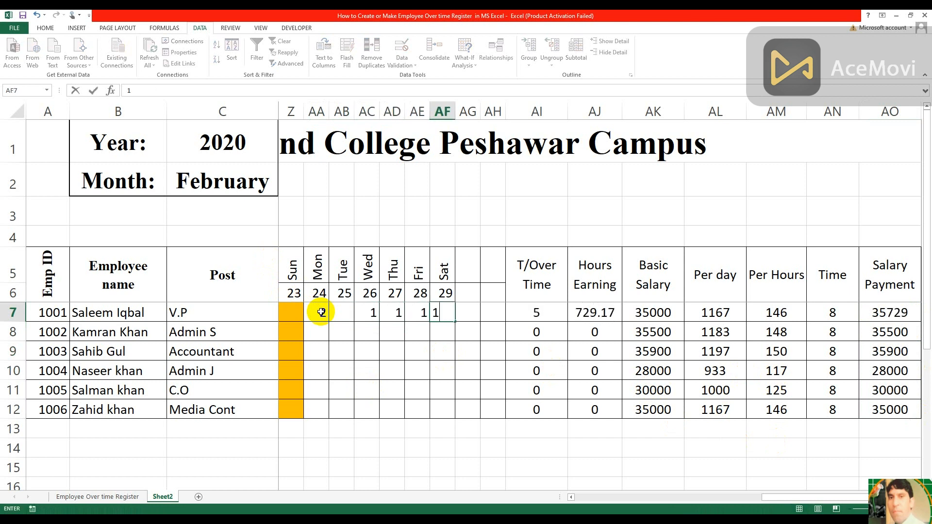
pyautogui.press('Return')
# Enter overtime hours for the next three employees: 2 in AF8, and 1 each in AE9, AD9 and AC10
pyautogui.write('2')
pyautogui.press('Return')
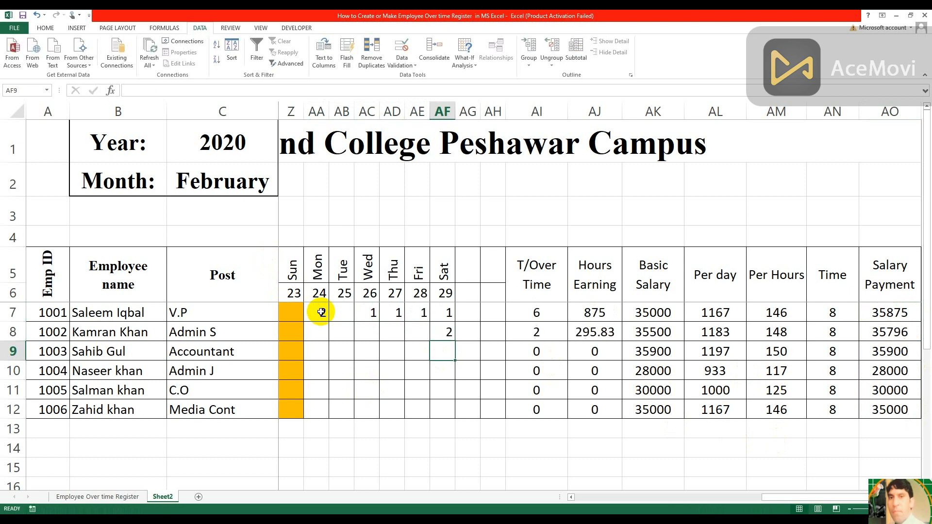
pyautogui.press('Left')
pyautogui.write('1')
pyautogui.press('Left')
pyautogui.write('1')
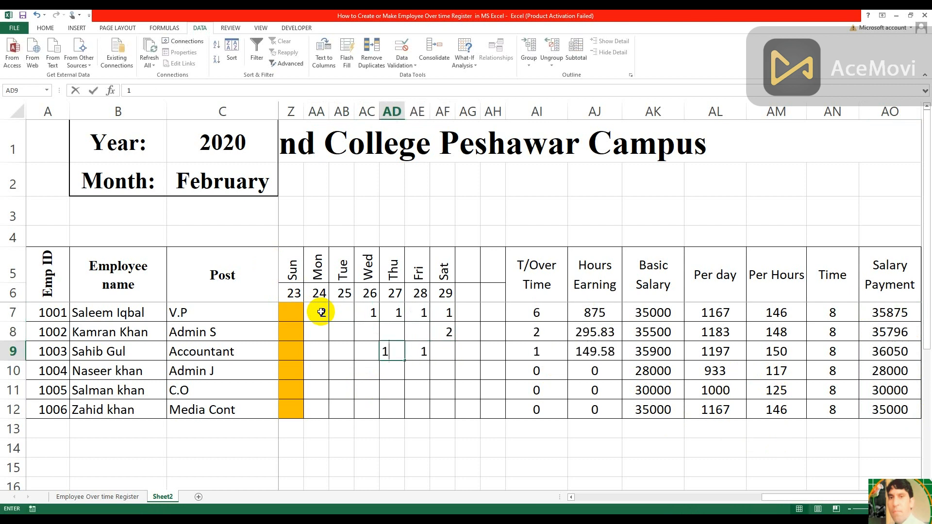
pyautogui.press('Left')
pyautogui.press('Down')
pyautogui.write('1')
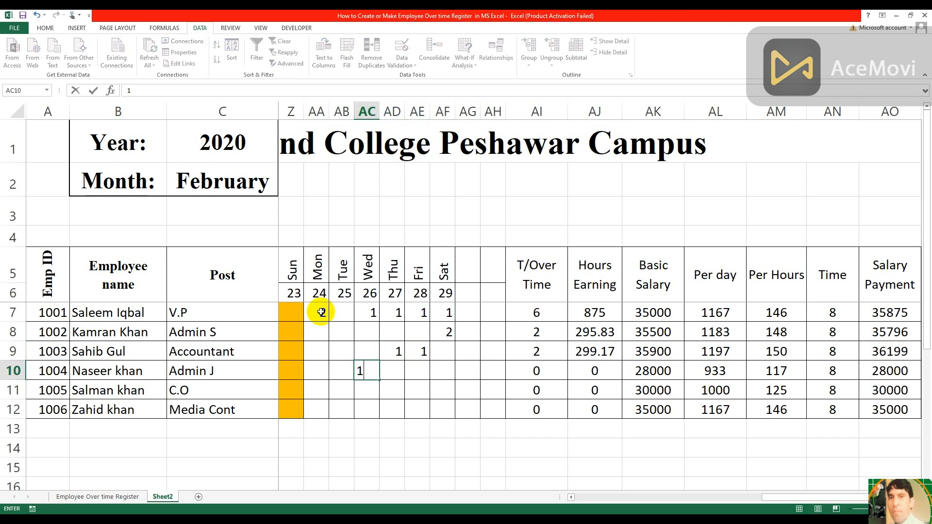
pyautogui.press('Return')
# Enter 1 overtime hour in each of AC11, AB11, AB12 and AC12
pyautogui.write('1')
pyautogui.press('Left')
pyautogui.write('1')
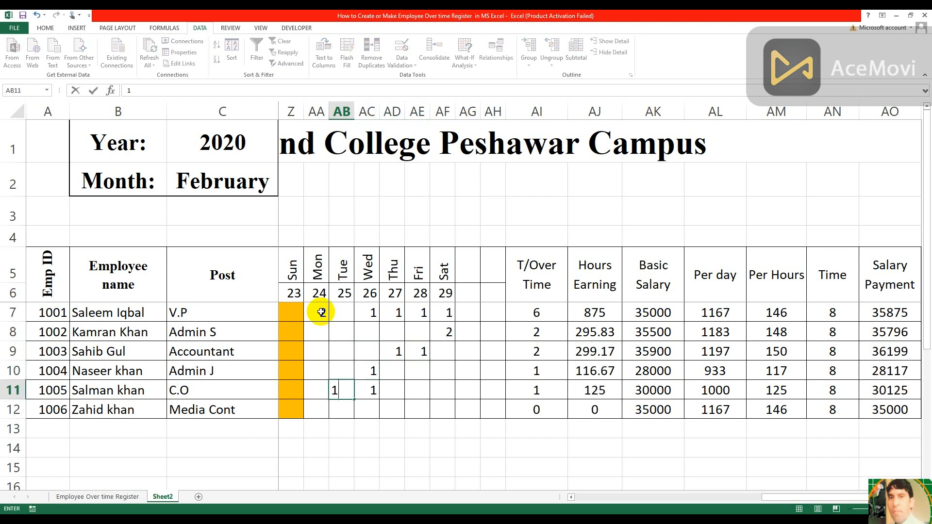
pyautogui.press('Return')
pyautogui.write('1')
pyautogui.press('Right')
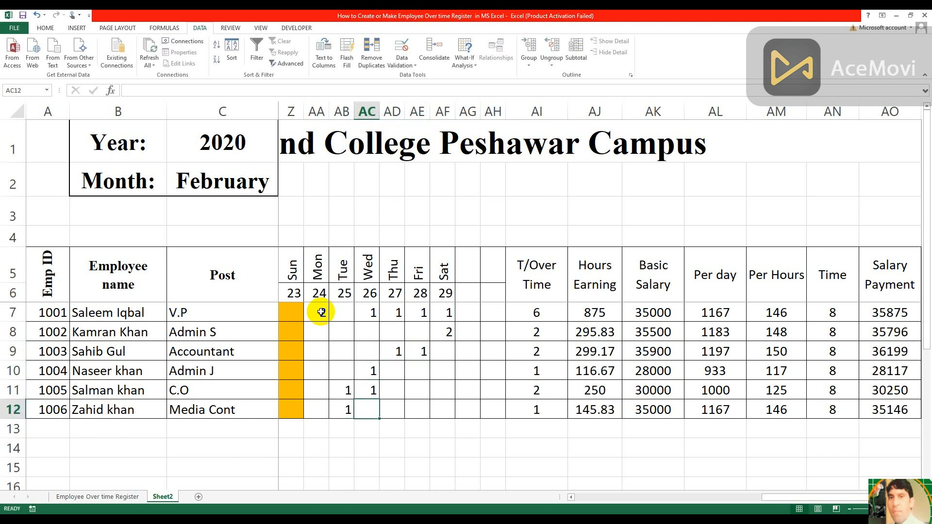
pyautogui.write('1')
pyautogui.press('Right')
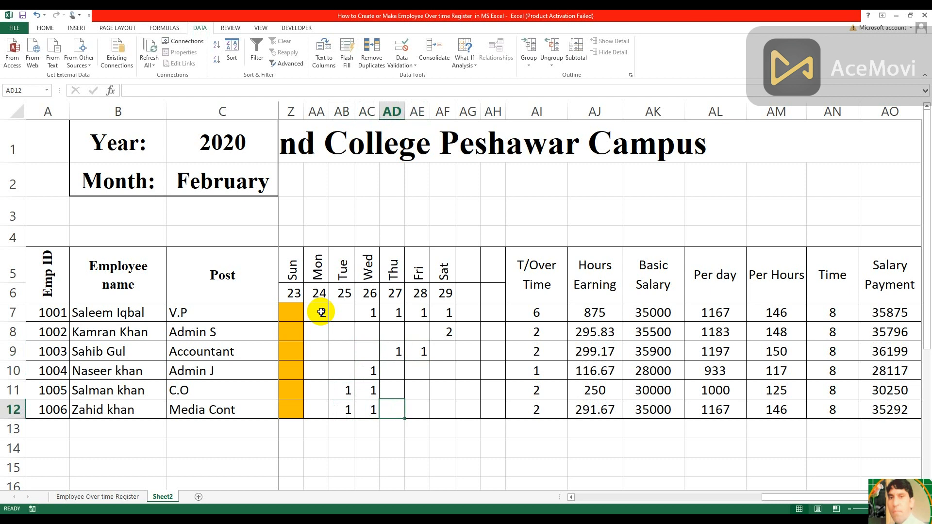
# Enter overtime hours for the 12th to the 15th in row 7: 2, 3, 1 and 2 in O7 to R7
pyautogui.press('Left')
pyautogui.press('Left')
pyautogui.press('Left')
pyautogui.press('Left')
pyautogui.press('Left')
pyautogui.press('Left')
pyautogui.press('Left')
pyautogui.press('Left')
pyautogui.press('Left')
pyautogui.press('Left')
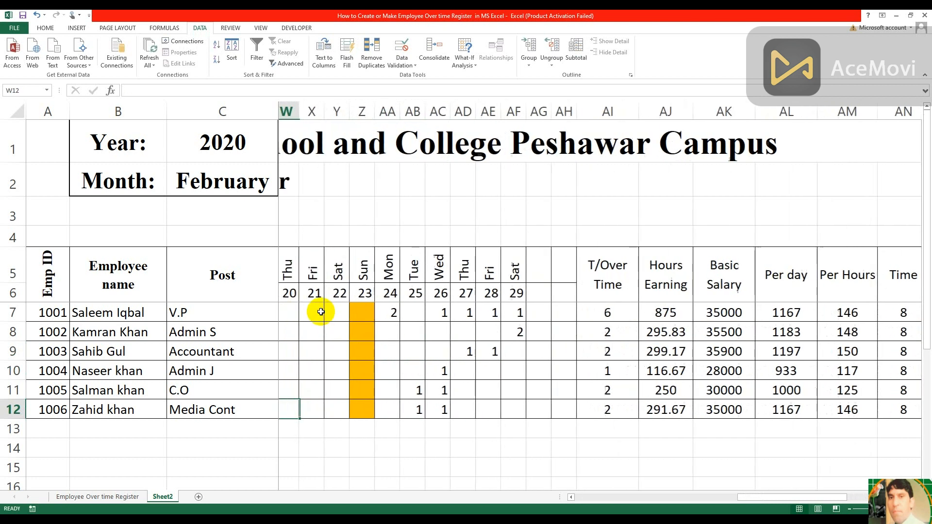
pyautogui.press('Left')
pyautogui.press('Left')
pyautogui.press('Left')
pyautogui.press('Left')
pyautogui.press('Left')
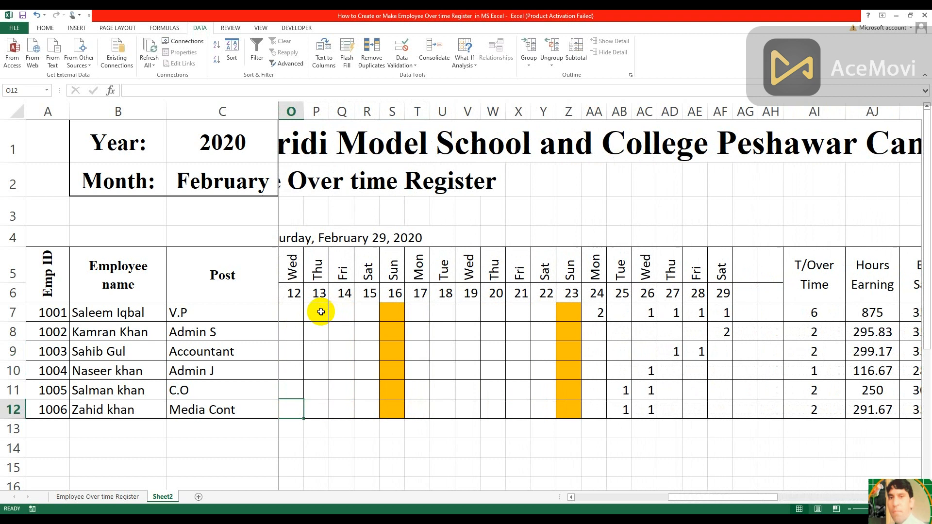
pyautogui.press('Up')
pyautogui.press('Up')
pyautogui.press('Up')
pyautogui.press('Up')
pyautogui.press('Up')
pyautogui.write('2')
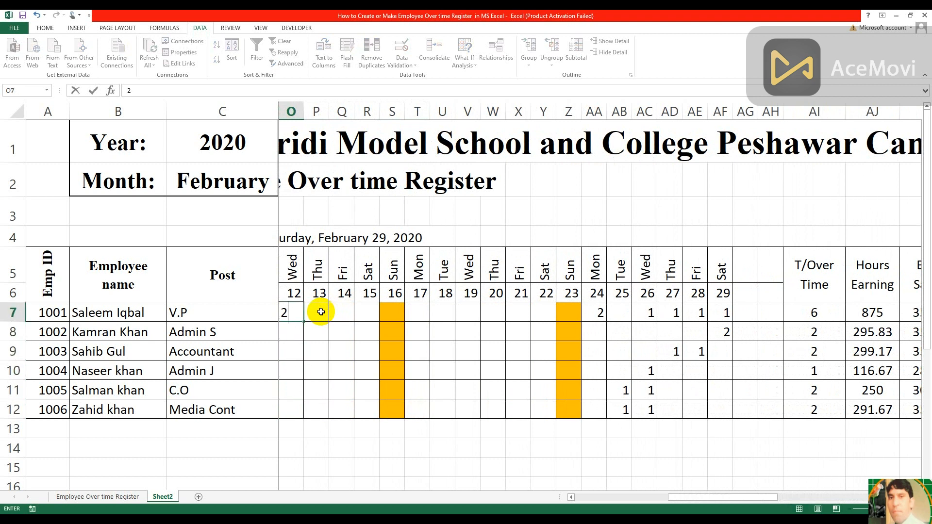
pyautogui.press('Right')
pyautogui.write('3')
pyautogui.press('Right')
pyautogui.write('1')
pyautogui.press('Right')
pyautogui.write('2')
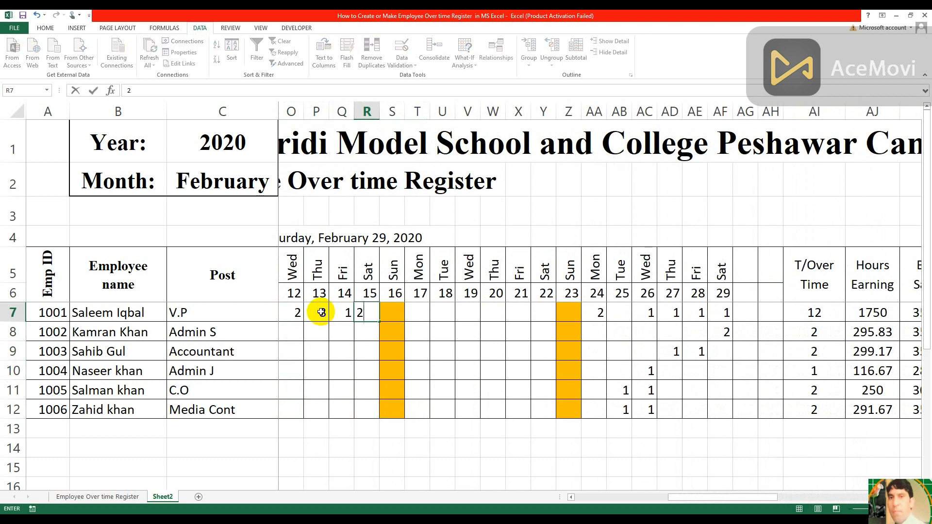
pyautogui.press('Right')
pyautogui.press('Right')
# Enter 1 overtime hour each for the 17th and 18th in T7 and U7
pyautogui.write('1')
pyautogui.press('Right')
pyautogui.write('1')
pyautogui.press('Right')
pyautogui.press('Right')
pyautogui.press('Right')
pyautogui.press('Right')
pyautogui.press('Right')
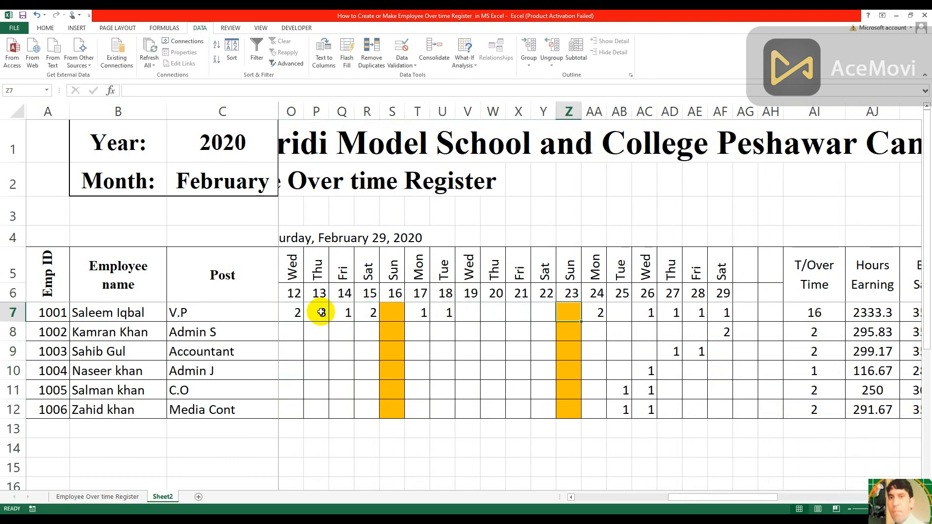
# Try to enter 3 in the Sunday cell Z7 to test the validation, and cancel the entry
pyautogui.write('3')
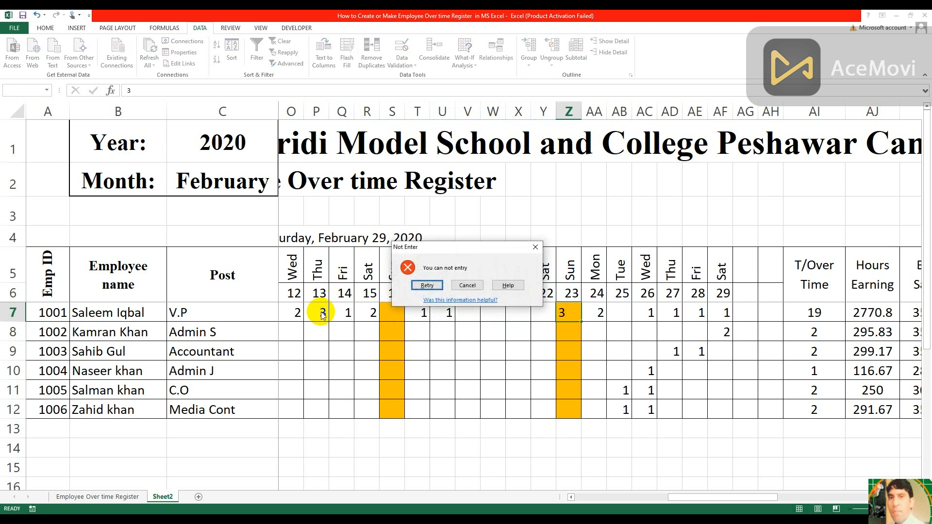
pyautogui.click(479, 285)
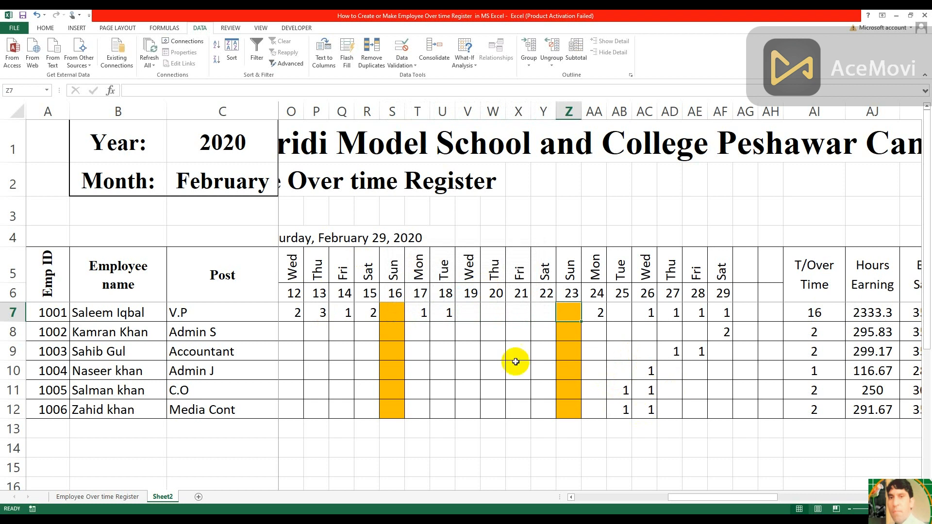
# Enter overtime hours of 2 in V10, 4 in W8, 5 in X8, and 2 each in AA8 and AB8
pyautogui.click(469, 368)
pyautogui.write('2')
pyautogui.press('Tab')
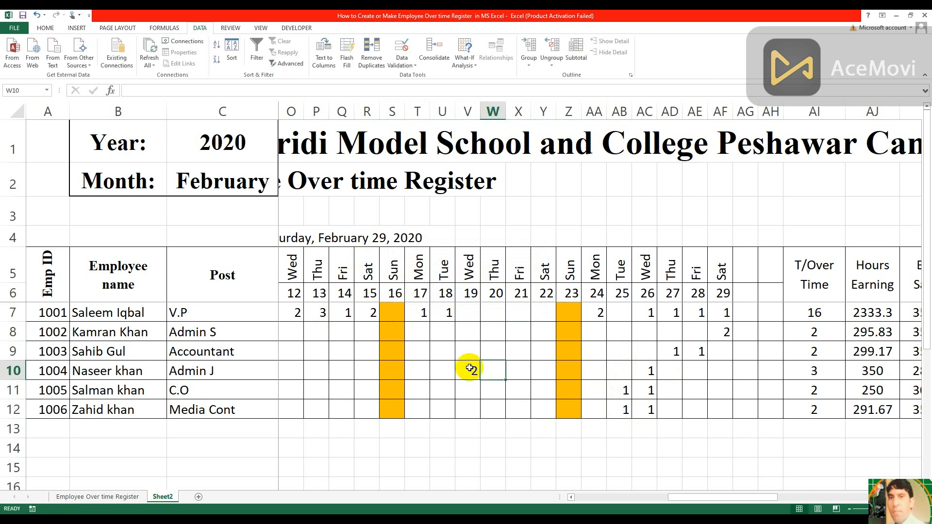
pyautogui.press('Up')
pyautogui.press('Up')
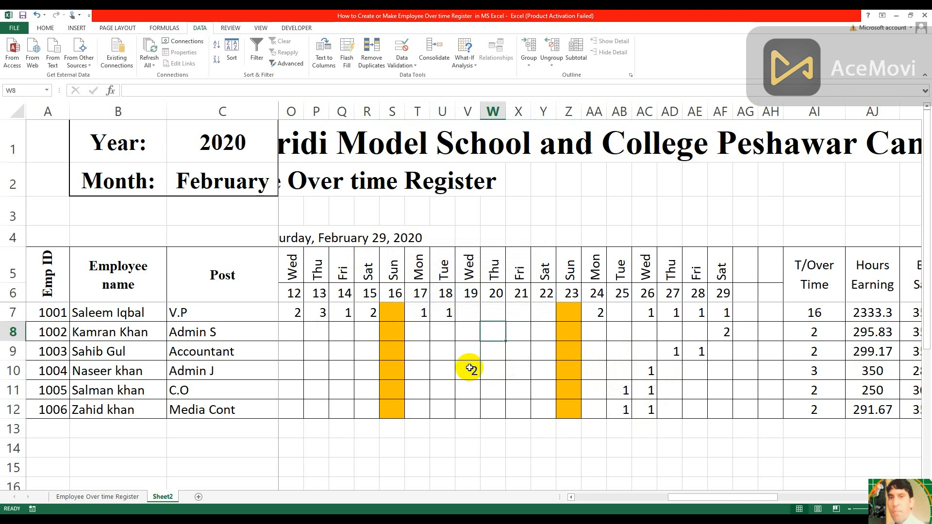
pyautogui.write('4')
pyautogui.press('Tab')
pyautogui.write('5')
pyautogui.press('Tab')
pyautogui.press('Tab')
pyautogui.press('Tab')
pyautogui.write('2')
pyautogui.press('Tab')
pyautogui.write('2')
pyautogui.press('Tab')
# Add more overtime hours in row 8: 1 in U8, 3 in V8 and 2 in Q8
pyautogui.press('Left')
pyautogui.press('Left')
pyautogui.press('Left')
pyautogui.press('Left')
pyautogui.press('Left')
pyautogui.press('Left')
pyautogui.press('Left')
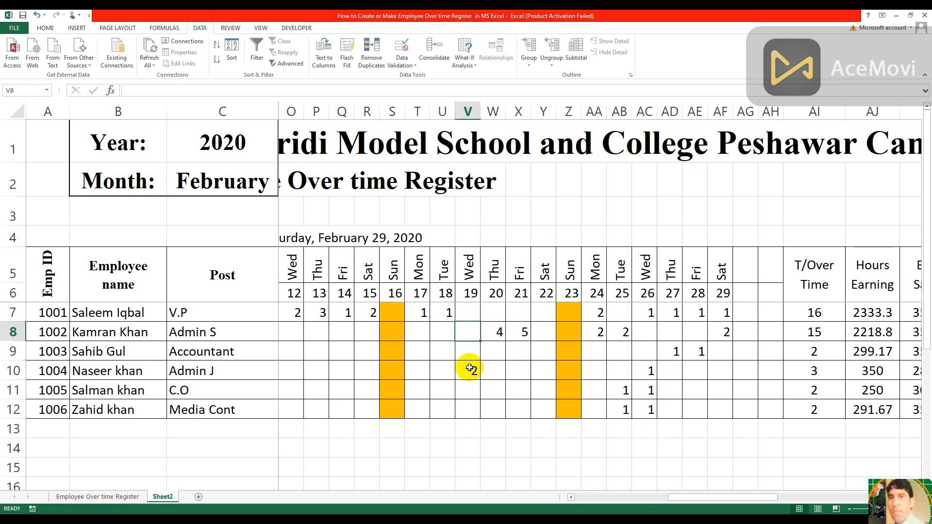
pyautogui.press('Left')
pyautogui.write('1')
pyautogui.press('Tab')
pyautogui.press('Left')
pyautogui.press('Left')
pyautogui.press('Left')
pyautogui.press('Left')
pyautogui.press('Left')
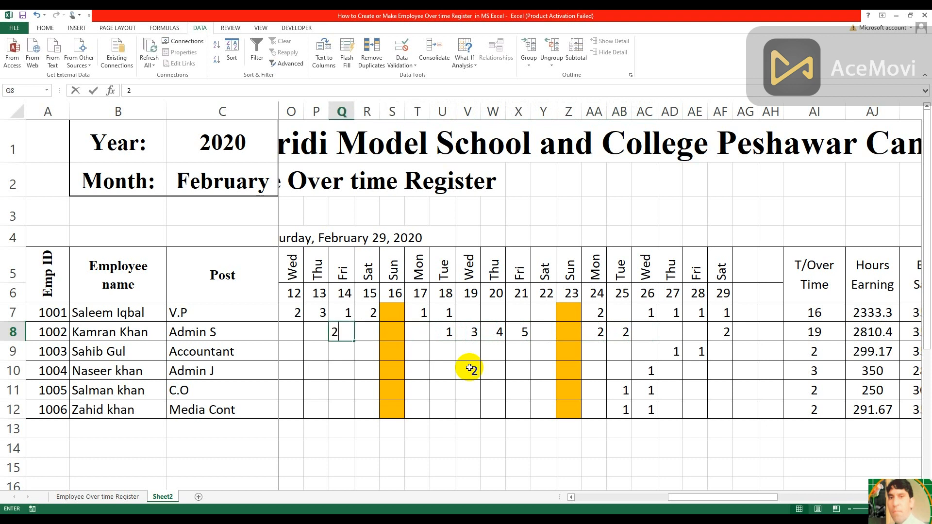
pyautogui.press('Tab')
# Enter 3 overtime hours for the 17th in T9
pyautogui.press('Right')
pyautogui.press('Down')
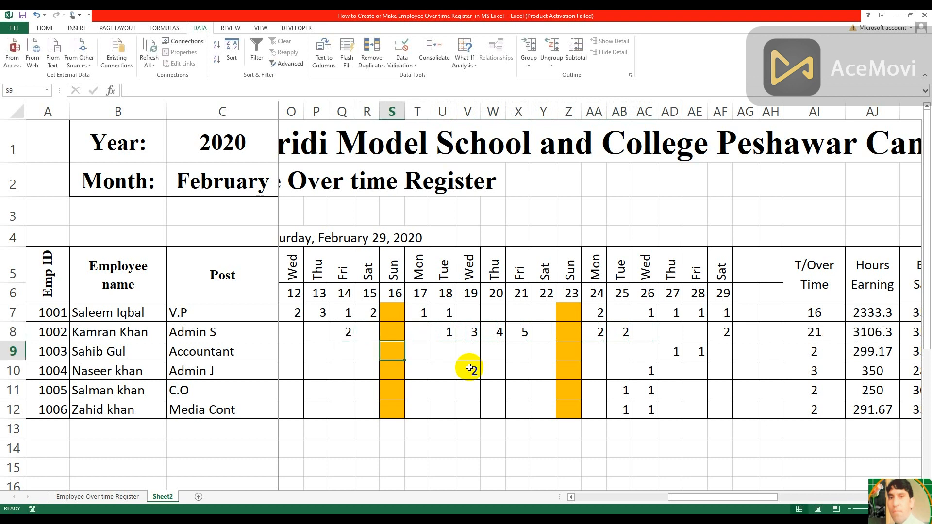
pyautogui.press('Right')
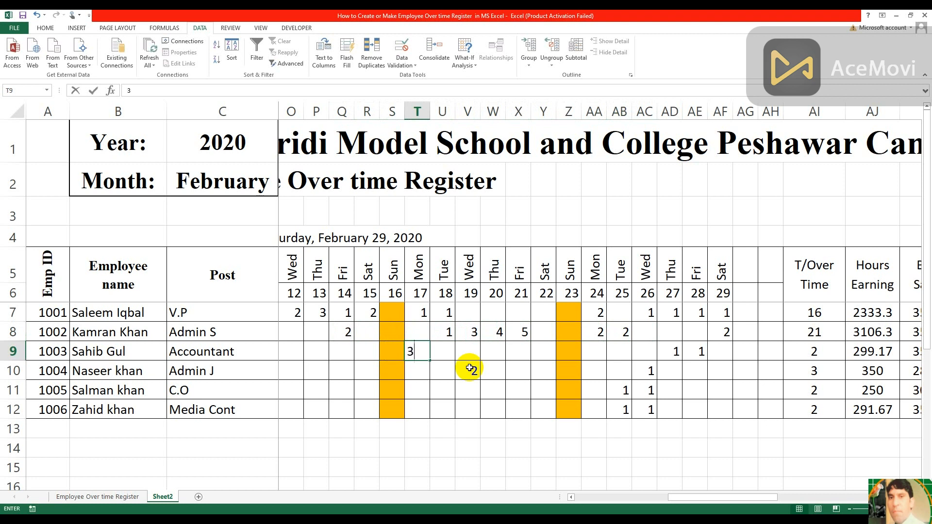
pyautogui.press('Right')
pyautogui.press('Right')
pyautogui.press('Right')
pyautogui.press('Right')
pyautogui.press('Right')
pyautogui.press('Right')
pyautogui.press('Right')
pyautogui.press('Right')
pyautogui.press('Right')
pyautogui.press('Right')
pyautogui.press('Right')
pyautogui.press('Right')
pyautogui.press('Right')
pyautogui.press('Right')
pyautogui.press('Right')
pyautogui.press('Right')
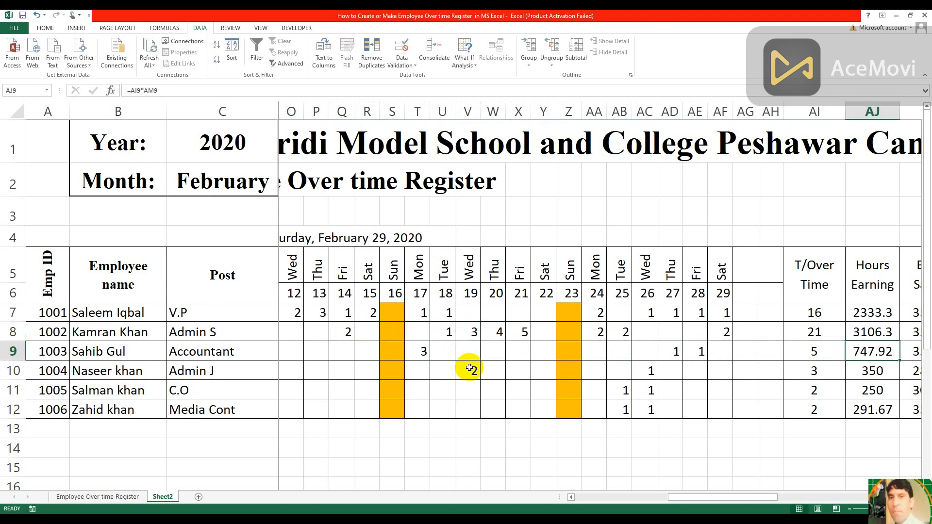
# Examine the overtime, hours earning and salary payment results in columns AI to AO
pyautogui.press('Right')
pyautogui.press('Right')
pyautogui.press('Right')
pyautogui.press('Right')
pyautogui.press('Right')
pyautogui.press('Right')
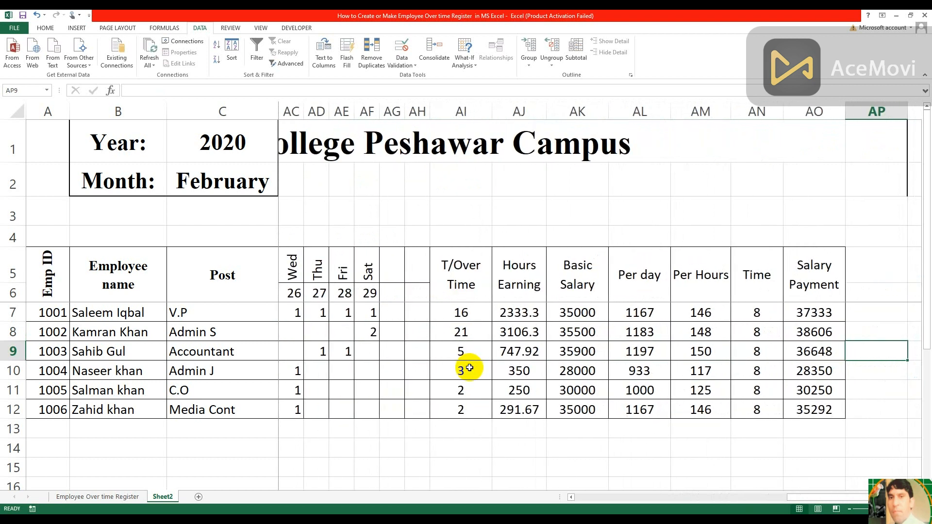
pyautogui.press('Left')
pyautogui.press('Left')
pyautogui.press('Left')
pyautogui.press('Left')
pyautogui.press('Left')
pyautogui.press('Left')
pyautogui.press('Left')
pyautogui.press('Left')
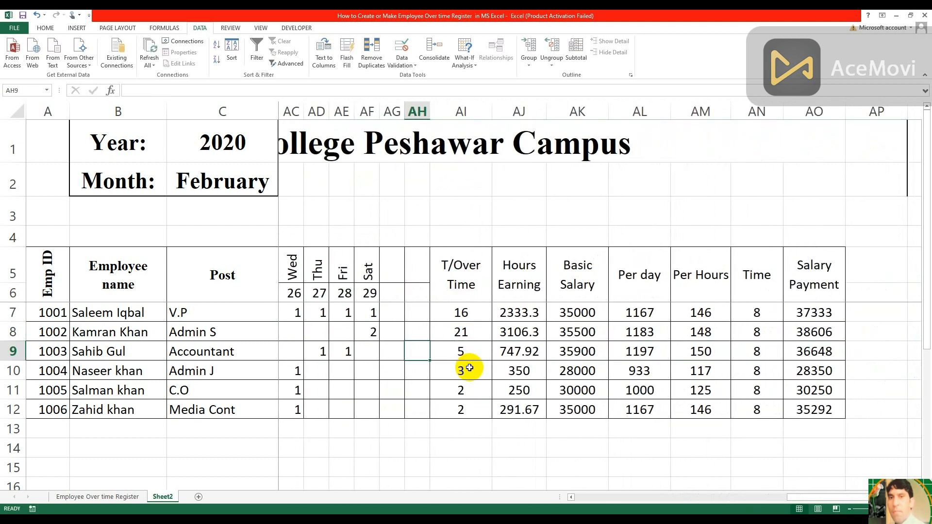
# Fill the register's header area A1:AO4 with the standard orange color
pyautogui.press('Up')
pyautogui.press('Up')
pyautogui.press('Up')
pyautogui.press('Up')
pyautogui.press('Up')
pyautogui.press('Up')
pyautogui.press('Up')
pyautogui.press('Up')
pyautogui.press('Left')
pyautogui.press('Left')
pyautogui.press('Left')
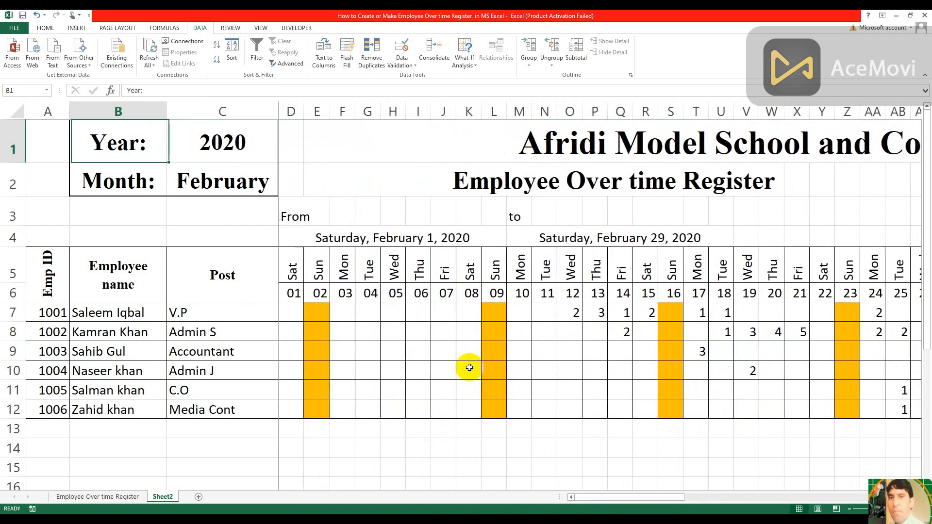
pyautogui.press('Left')
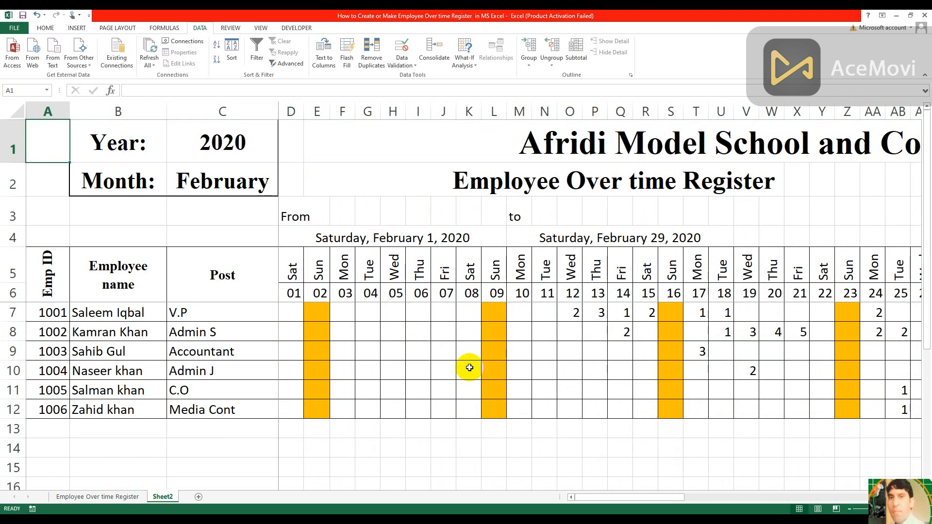
pyautogui.hotkey('shift', 'Down')
pyautogui.hotkey('shift', 'Down')
pyautogui.hotkey('shift', 'Down')
pyautogui.hotkey('shift', 'Right')
pyautogui.hotkey('shift', 'Right')
pyautogui.hotkey('ctrl', 'shift', 'Right')
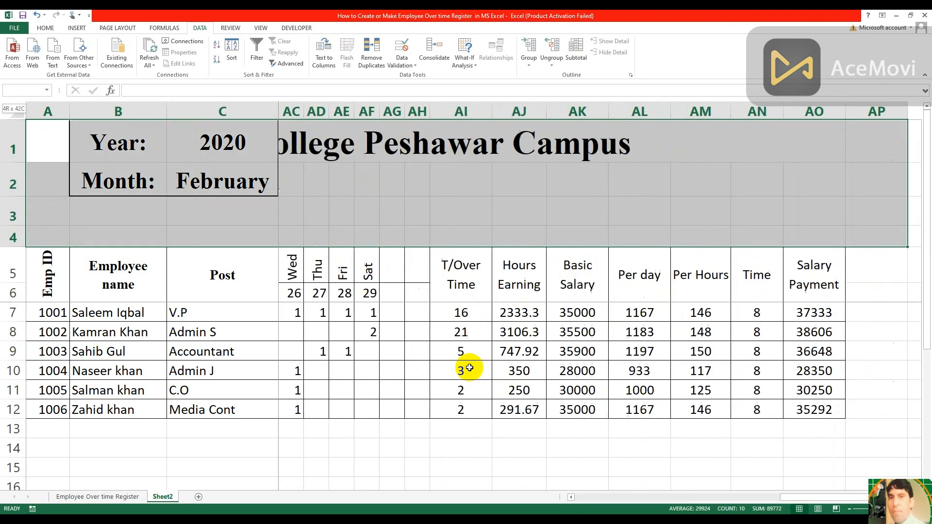
pyautogui.hotkey('shift', 'Left')
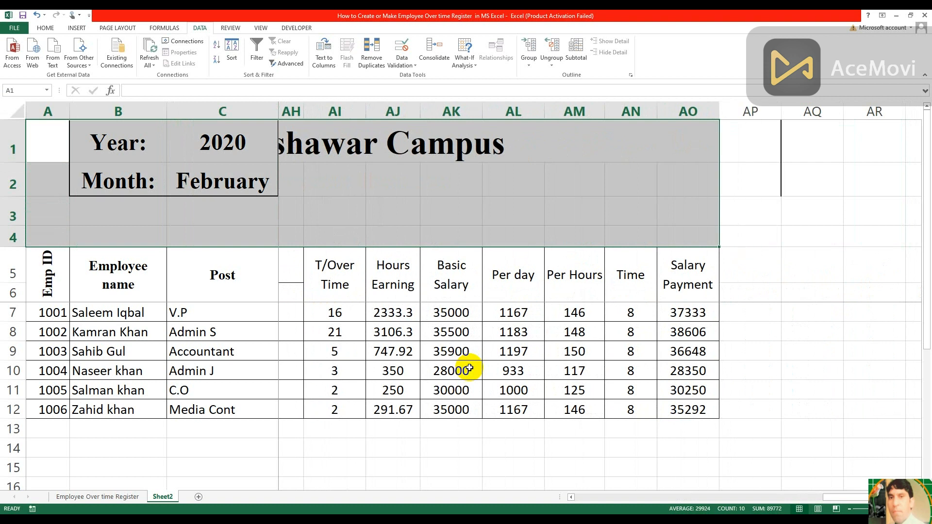
pyautogui.click(46, 28)
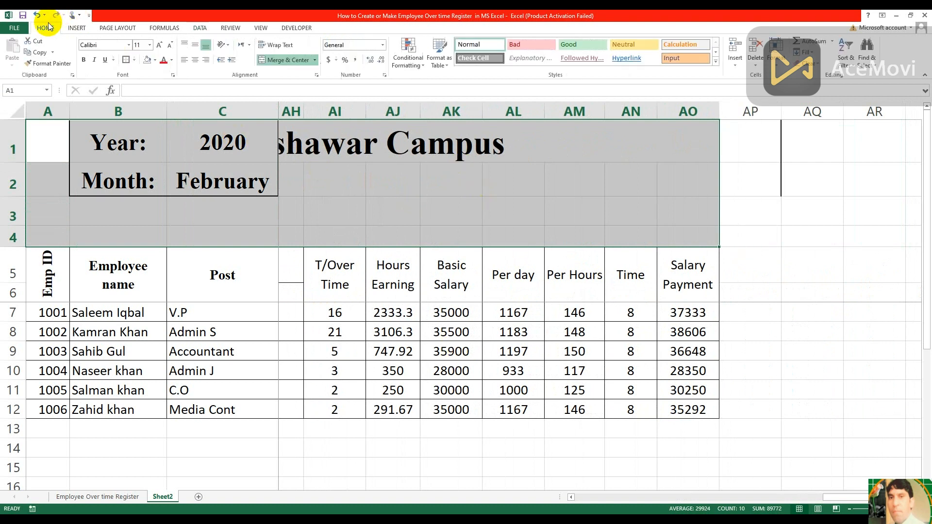
pyautogui.click(156, 59)
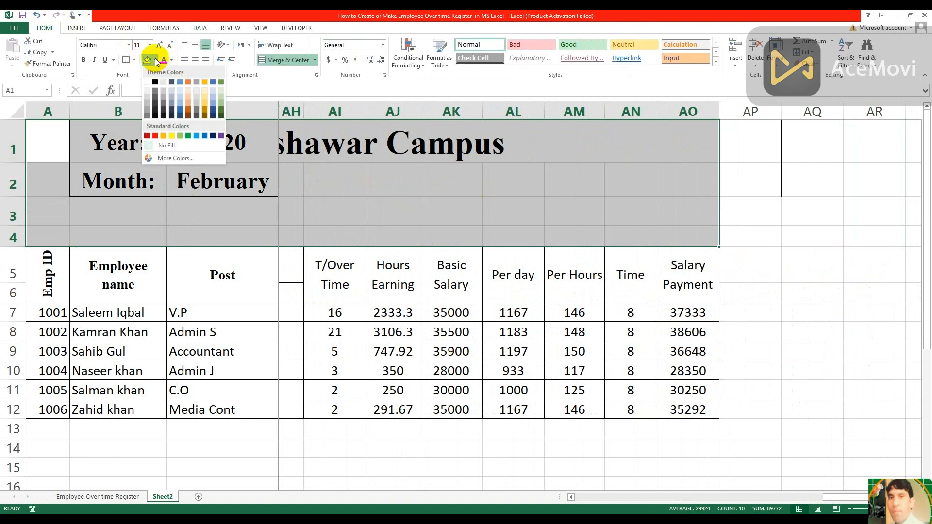
pyautogui.click(165, 137)
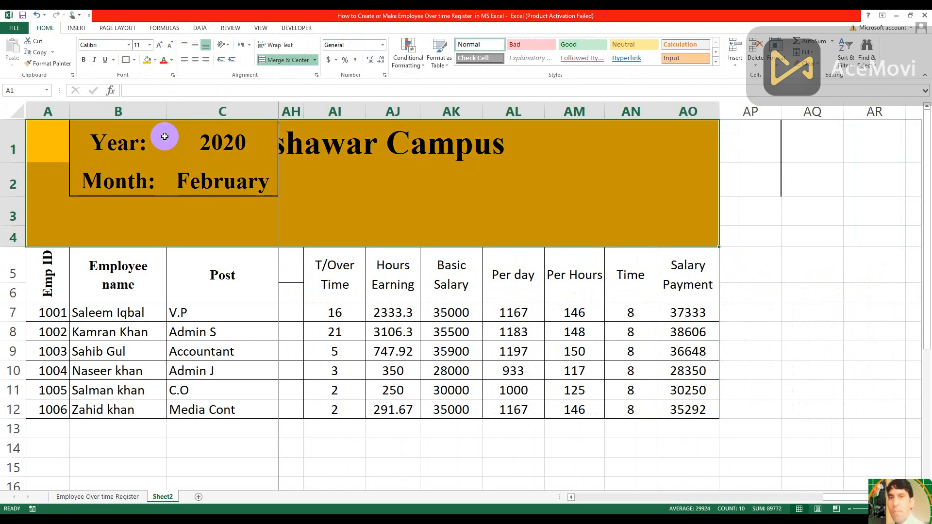
# Look over the filled header area from its far end back to column A
pyautogui.click(288, 222)
pyautogui.press('Left')
pyautogui.press('Left')
pyautogui.press('Left')
pyautogui.press('Left')
pyautogui.press('Left')
pyautogui.press('Left')
pyautogui.press('Left')
pyautogui.press('Left')
pyautogui.press('Left')
pyautogui.press('Left')
pyautogui.press('Left')
pyautogui.press('Left')
pyautogui.press('Left')
pyautogui.press('Left')
pyautogui.press('Left')
pyautogui.press('Left')
pyautogui.press('Left')
pyautogui.press('Left')
pyautogui.press('Left')
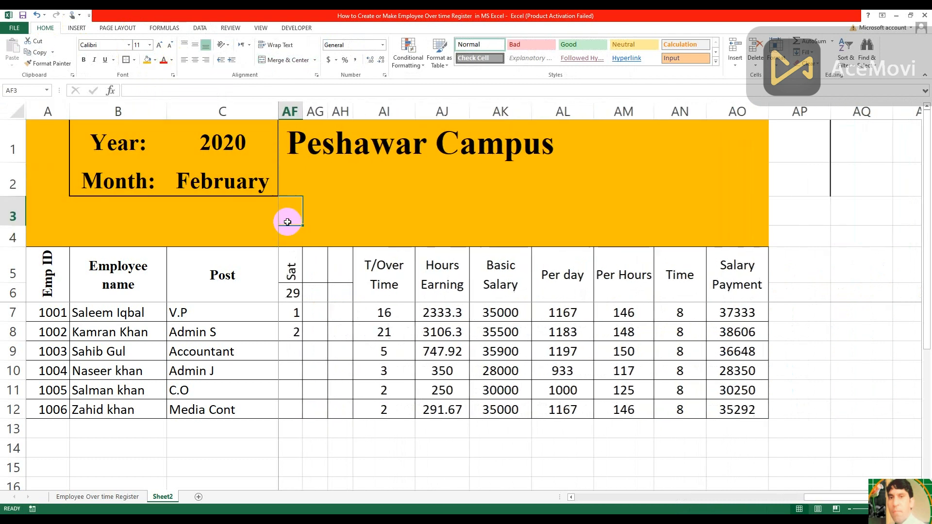
pyautogui.press('Left')
pyautogui.press('Left')
pyautogui.press('Left')
pyautogui.press('Left')
pyautogui.press('Left')
pyautogui.press('Left')
pyautogui.press('Left')
pyautogui.press('Left')
pyautogui.press('Left')
pyautogui.press('Left')
pyautogui.press('Left')
pyautogui.press('Left')
pyautogui.press('Left')
pyautogui.press('Left')
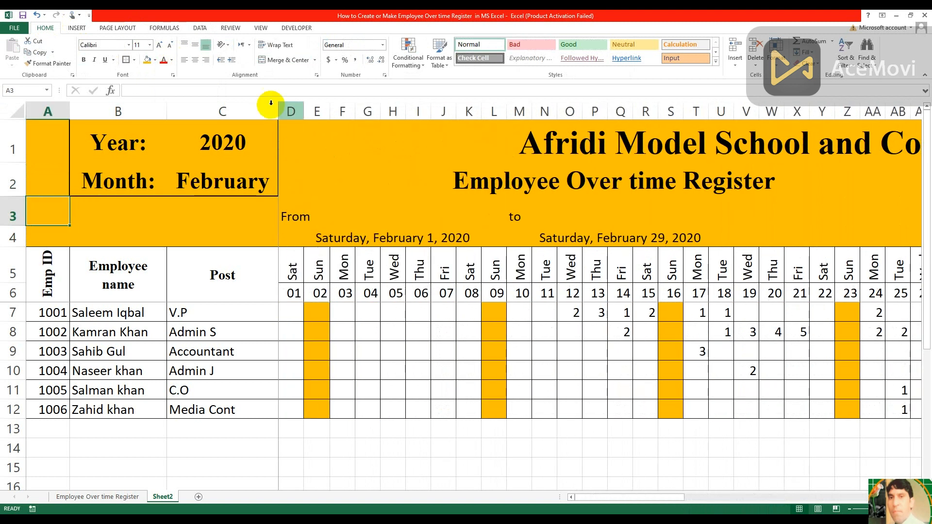
# Fill the year and month value cells C1:C2 with the standard yellow color
pyautogui.click(227, 134)
pyautogui.moveTo(228, 134); pyautogui.dragTo(226, 176)
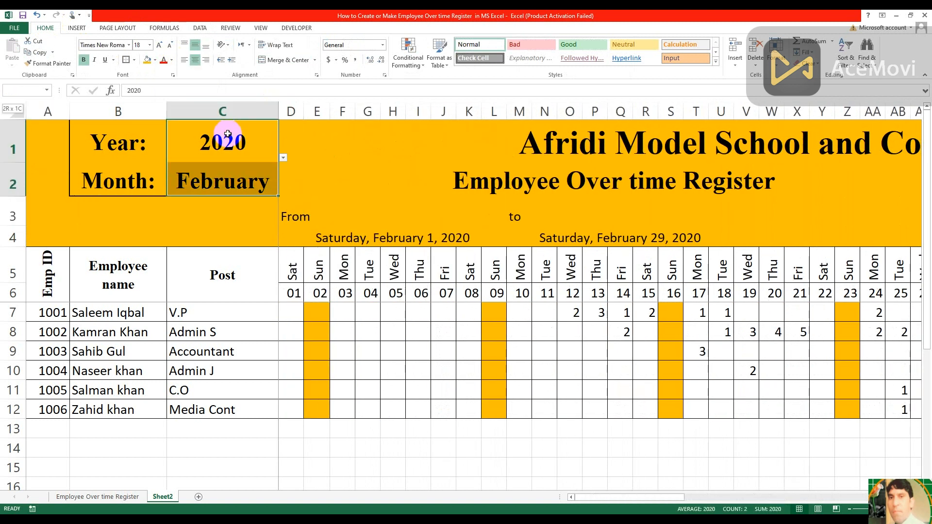
pyautogui.click(155, 60)
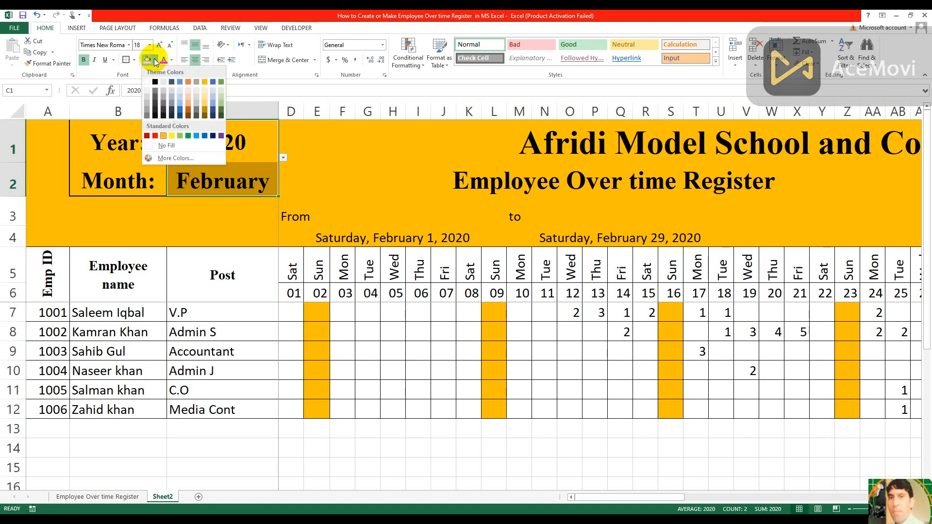
pyautogui.click(171, 138)
# Fill the merged start date and end date cells in row 4 with the same yellow
pyautogui.click(353, 238)
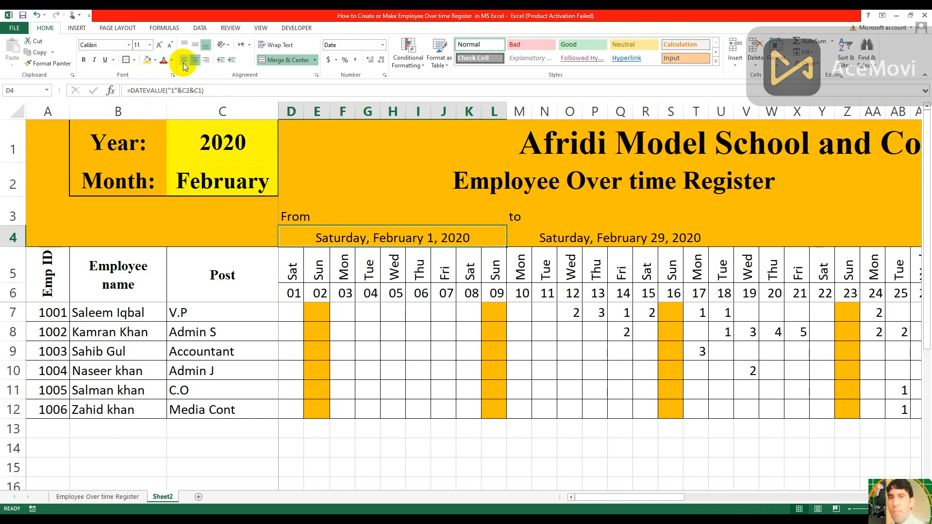
pyautogui.click(148, 60)
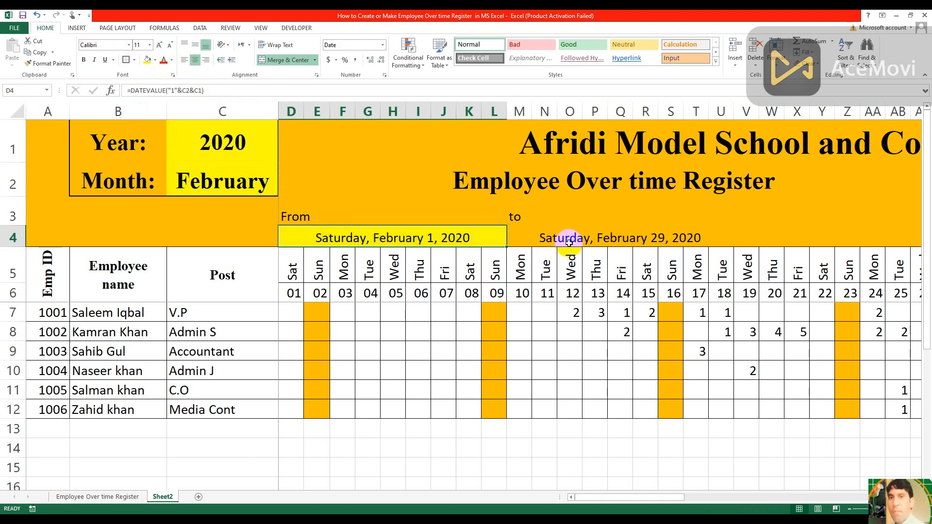
pyautogui.click(585, 238)
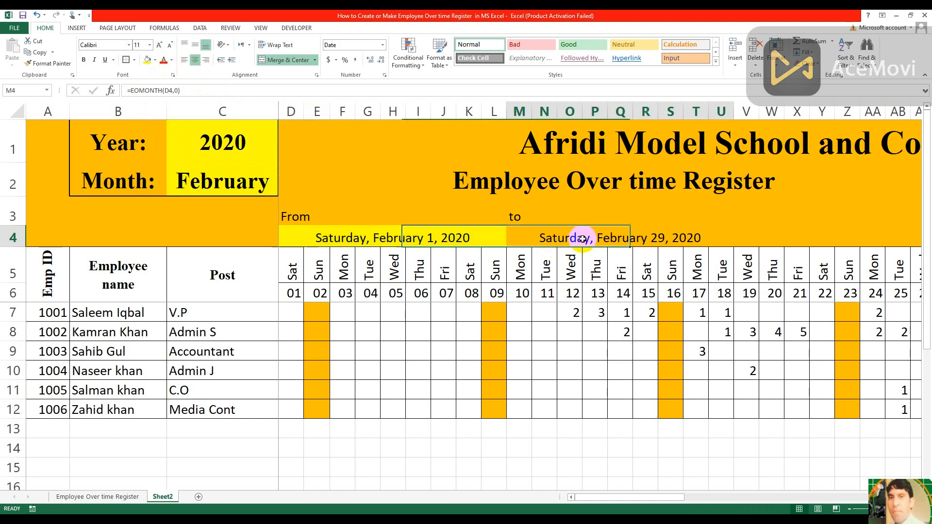
pyautogui.click(148, 61)
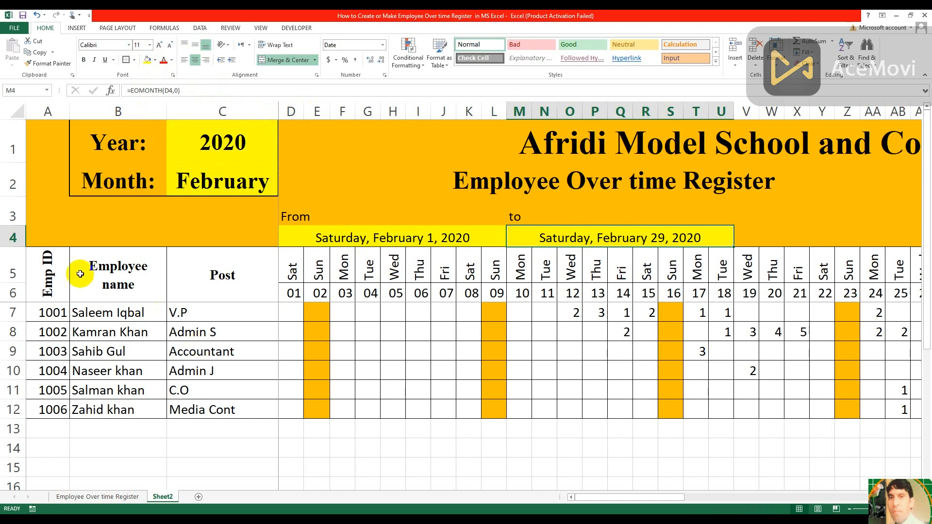
# Fill the column heading rows A5:AO6 with the standard light green color
pyautogui.moveTo(47, 272); pyautogui.dragTo(919, 272)
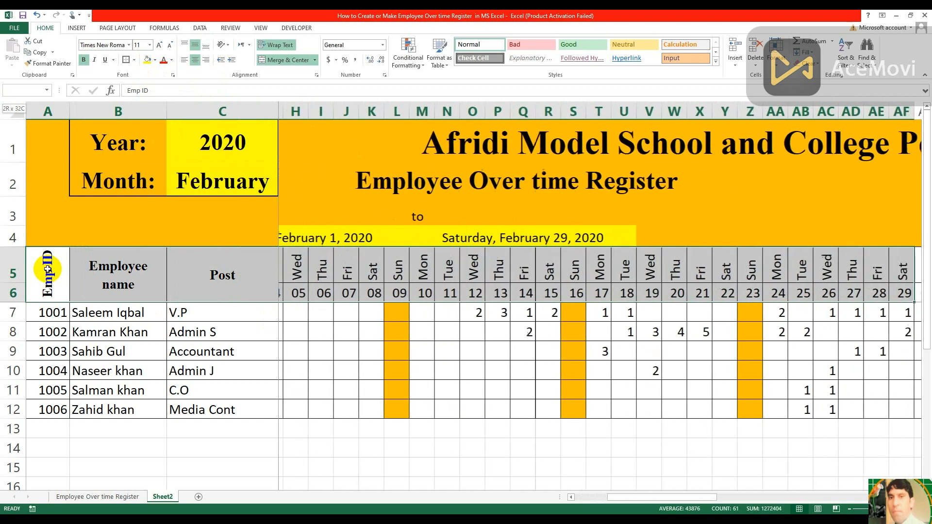
pyautogui.hotkey('shift', 'Right')
pyautogui.hotkey('shift', 'Right')
pyautogui.hotkey('shift', 'Right')
pyautogui.hotkey('shift', 'Right')
pyautogui.hotkey('shift', 'Right')
pyautogui.hotkey('shift', 'Right')
pyautogui.hotkey('shift', 'Right')
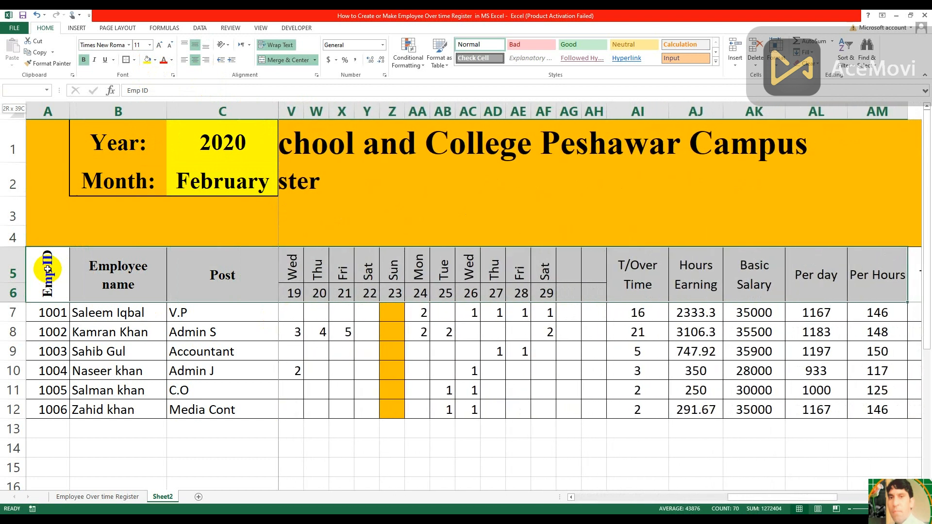
pyautogui.hotkey('shift', 'Right')
pyautogui.hotkey('shift', 'Right')
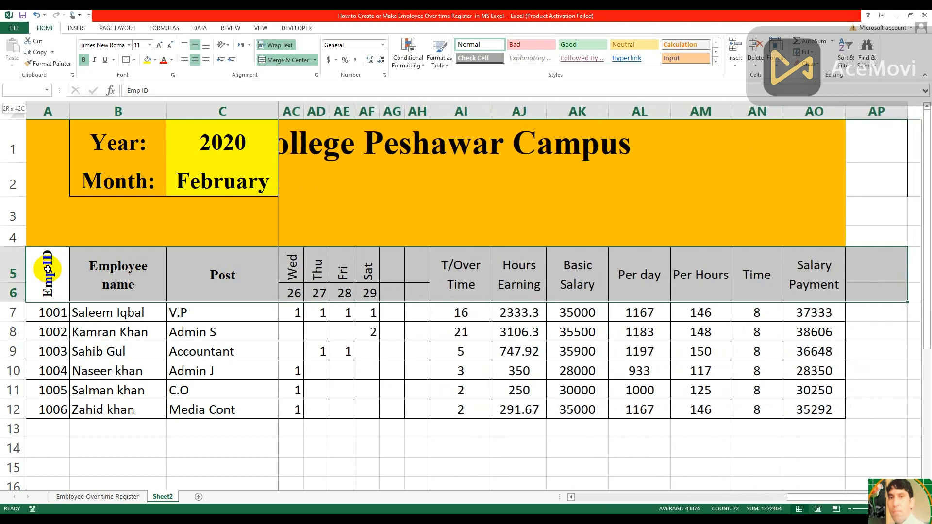
pyautogui.click(157, 60)
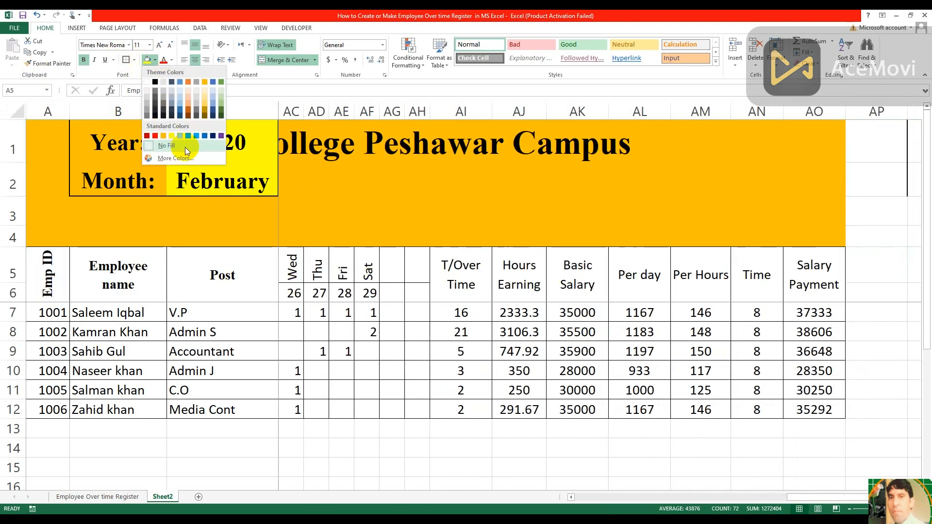
pyautogui.click(182, 140)
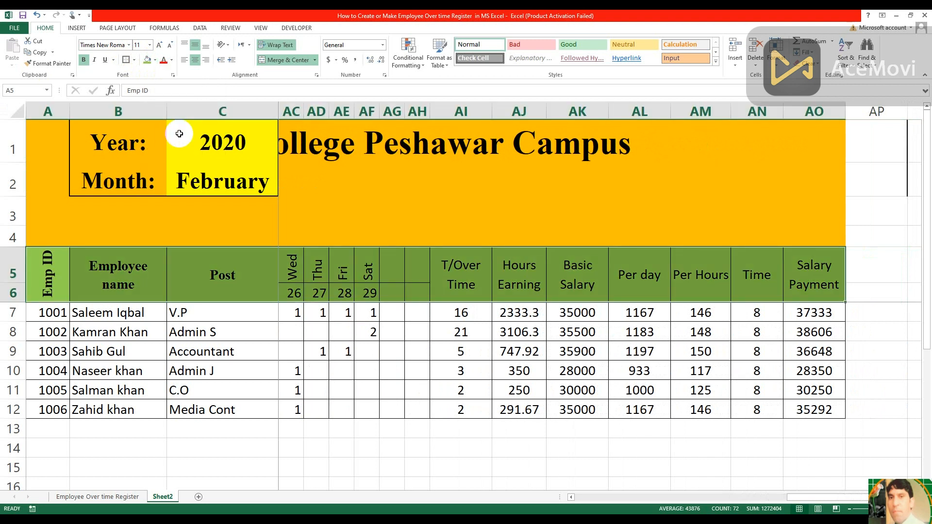
# Look over the colored headings and overtime entries across the day columns, returning to column A
pyautogui.click(225, 278)
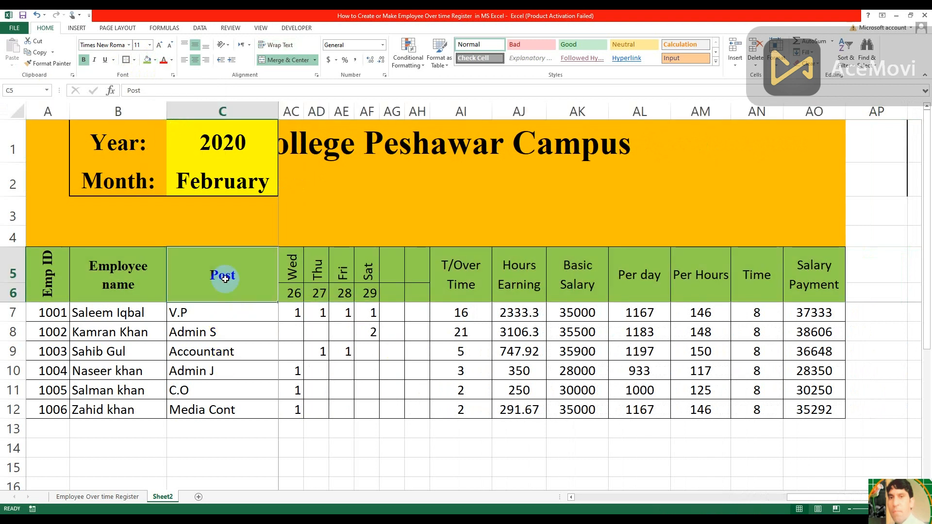
pyautogui.press('Left')
pyautogui.press('Left')
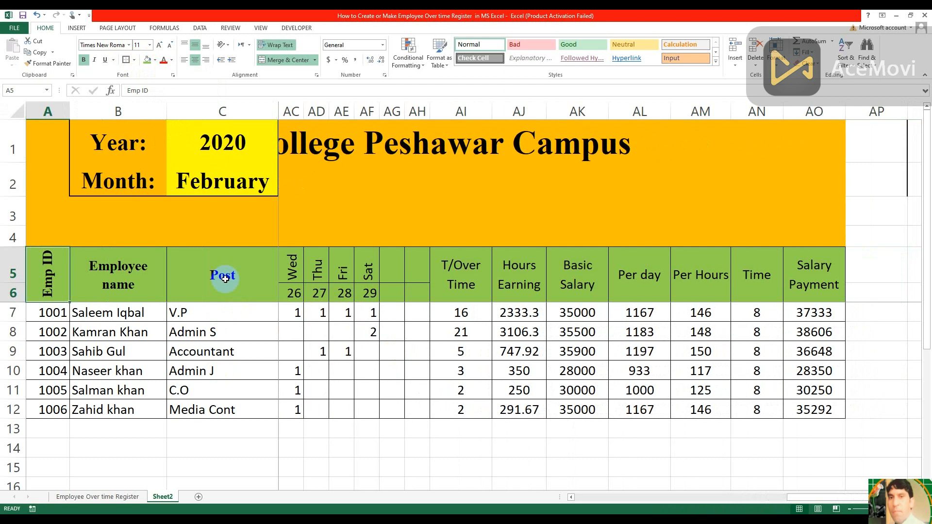
pyautogui.press('Right')
pyautogui.press('Right')
pyautogui.press('Right')
pyautogui.press('Right')
pyautogui.press('Right')
pyautogui.press('Right')
pyautogui.press('Right')
pyautogui.press('Right')
pyautogui.press('Right')
pyautogui.press('Right')
pyautogui.press('Right')
pyautogui.press('Right')
pyautogui.press('Right')
pyautogui.press('Right')
pyautogui.press('Right')
pyautogui.press('Right')
pyautogui.press('Right')
pyautogui.press('Right')
pyautogui.press('Right')
pyautogui.press('Right')
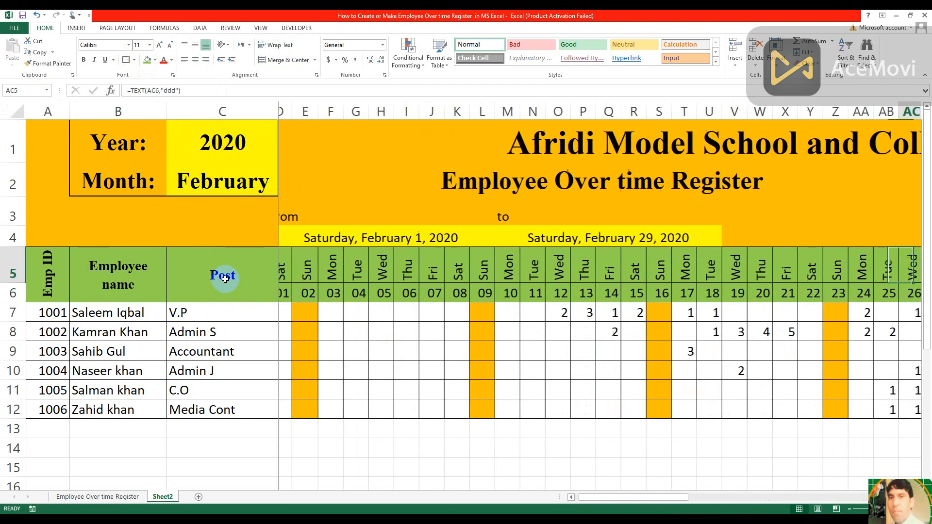
pyautogui.press('Right')
pyautogui.press('Right')
pyautogui.press('Down')
pyautogui.press('Down')
pyautogui.press('Down')
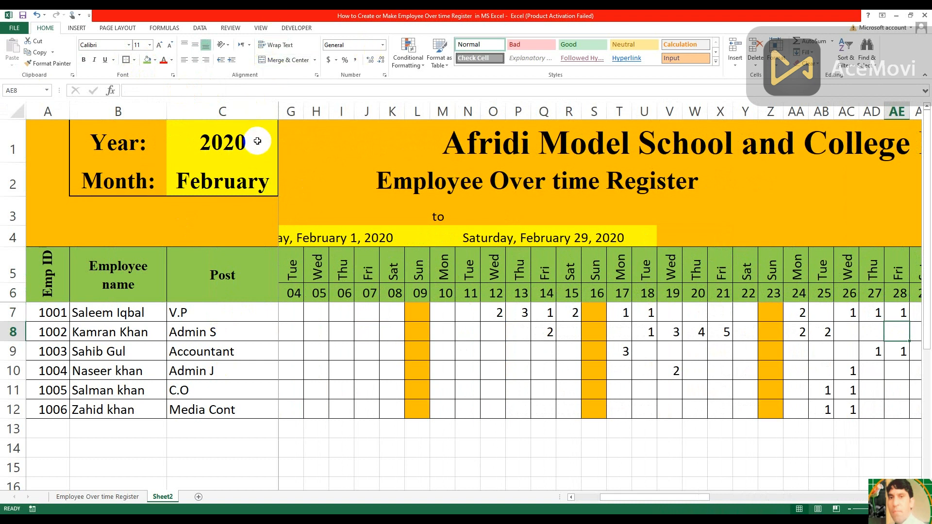
pyautogui.click(257, 141)
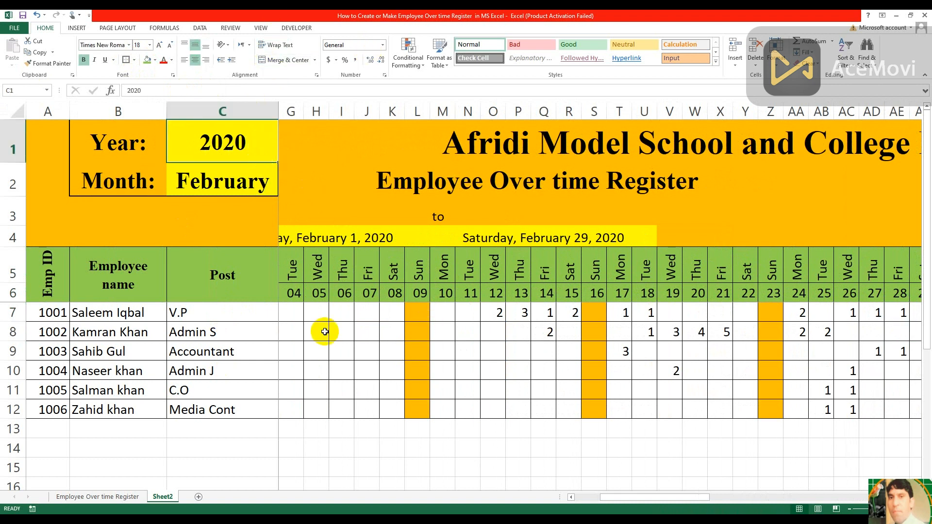
pyautogui.click(324, 332)
pyautogui.press('Left')
pyautogui.press('Left')
pyautogui.press('Left')
pyautogui.press('Left')
pyautogui.press('Left')
pyautogui.press('Left')
pyautogui.press('Left')
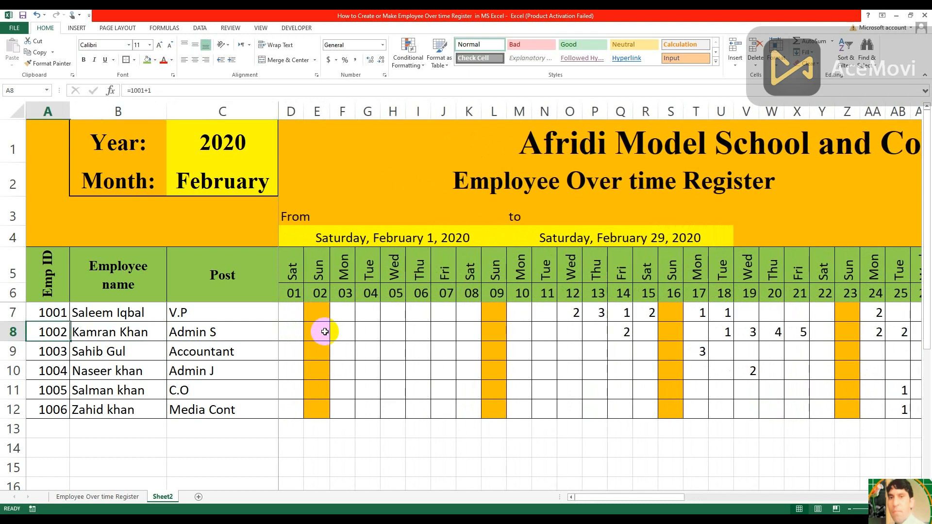
# Test the year selector in C1 with 2021 and 2022, and return it to 2020
pyautogui.click(262, 143)
pyautogui.click(283, 158)
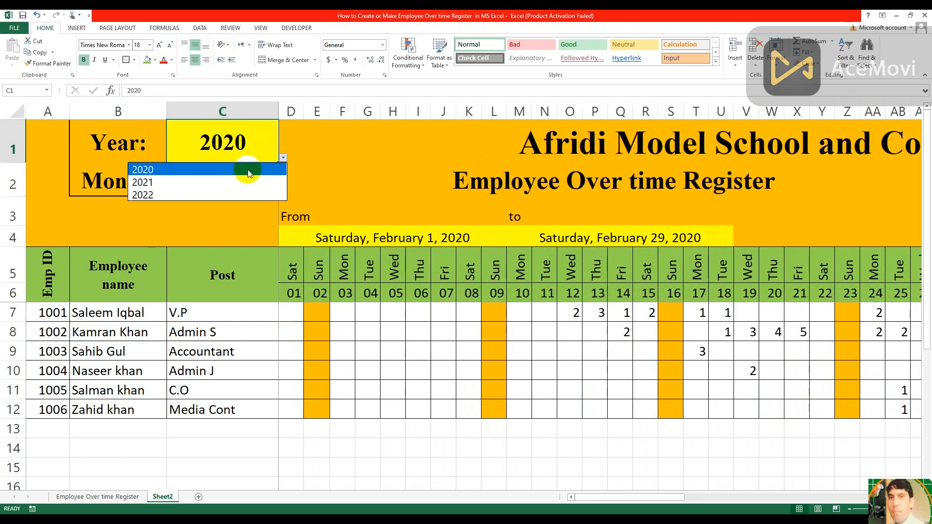
pyautogui.click(226, 184)
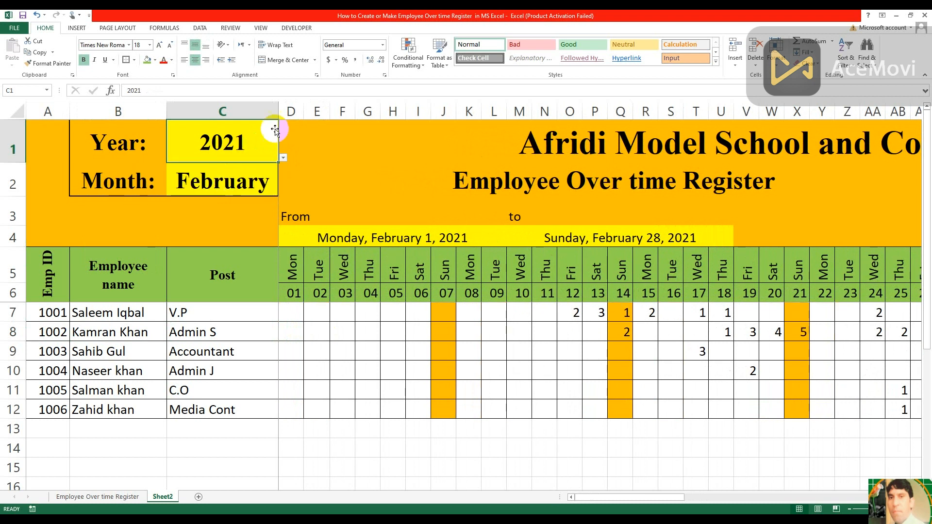
pyautogui.click(283, 158)
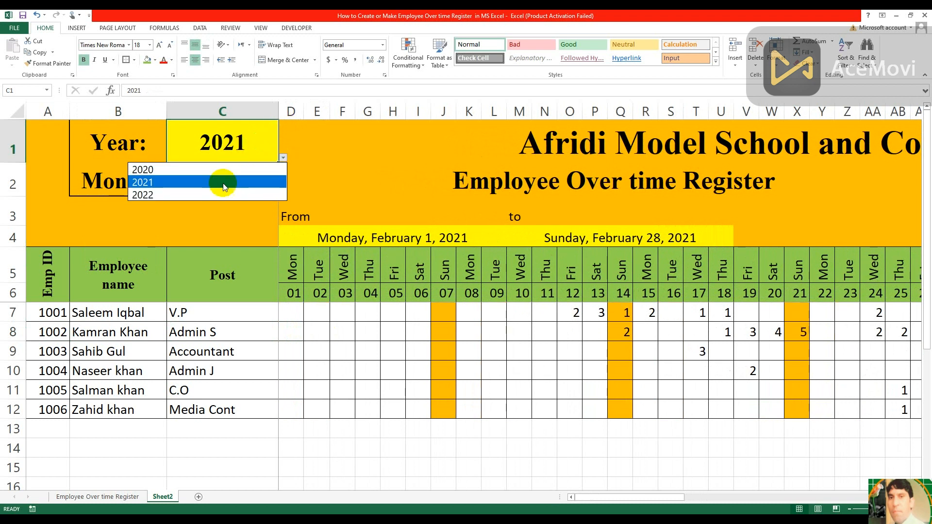
pyautogui.click(217, 199)
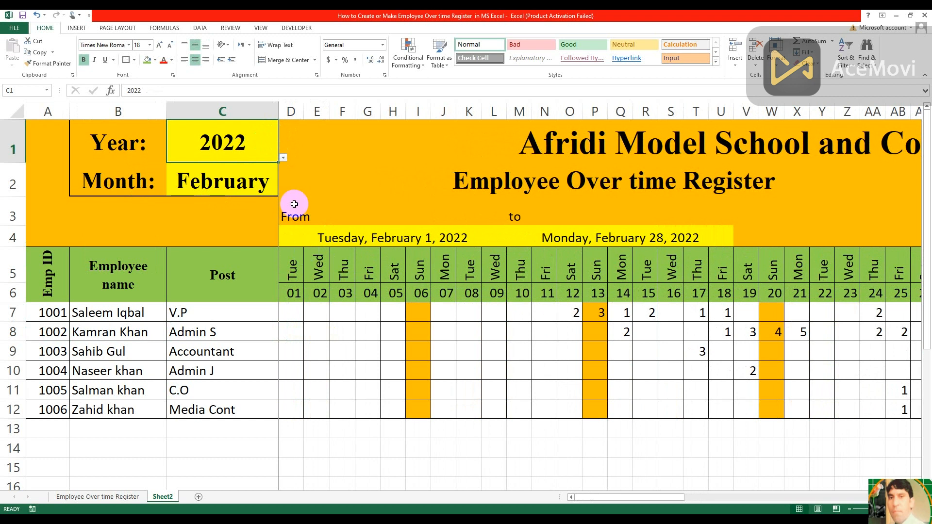
pyautogui.click(283, 158)
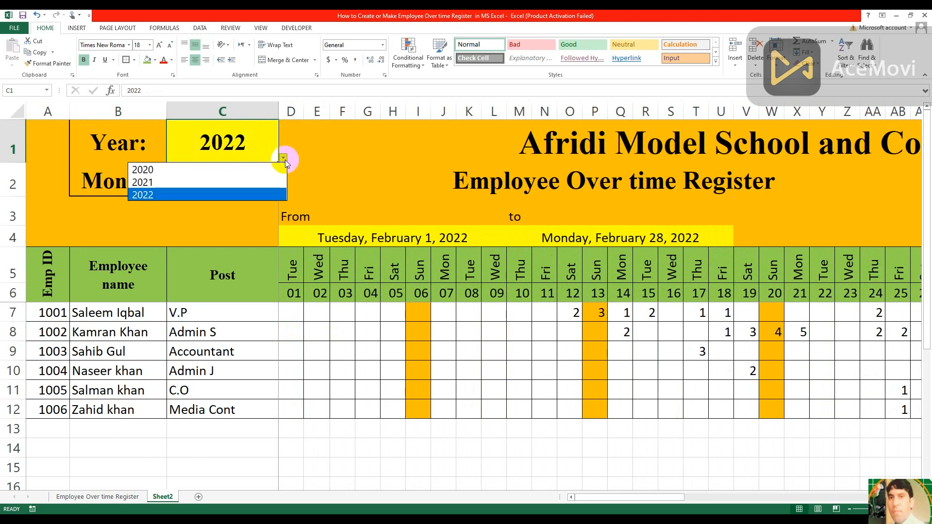
pyautogui.click(235, 172)
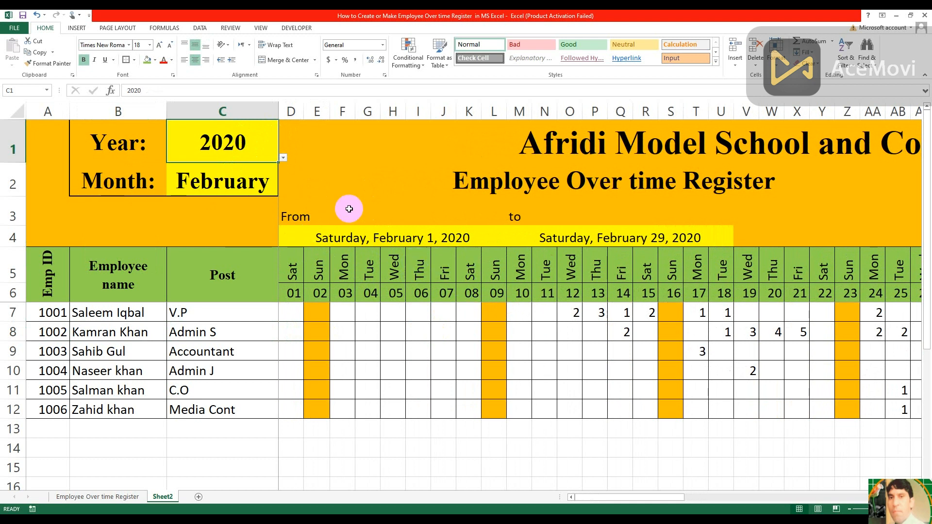
# Test the month selector in C2 with March and June, and leave it set to August
pyautogui.click(266, 181)
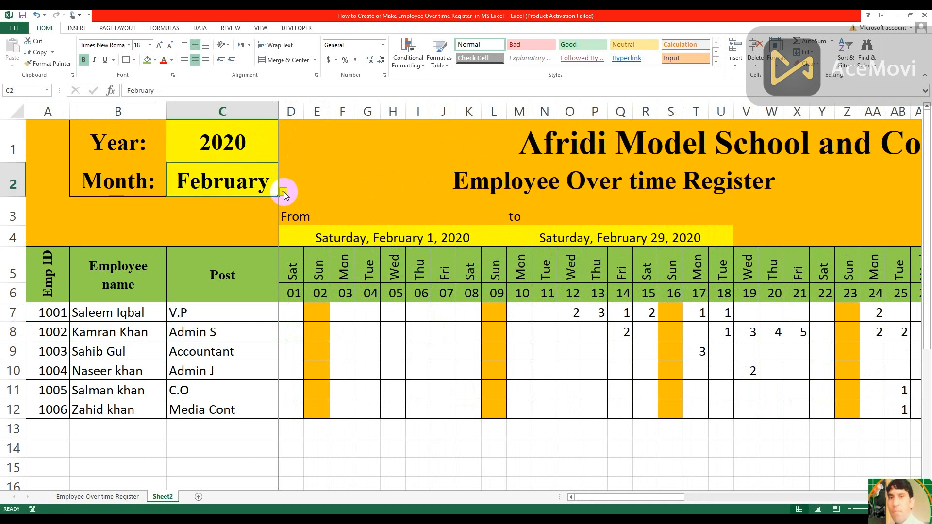
pyautogui.click(284, 192)
pyautogui.click(216, 212)
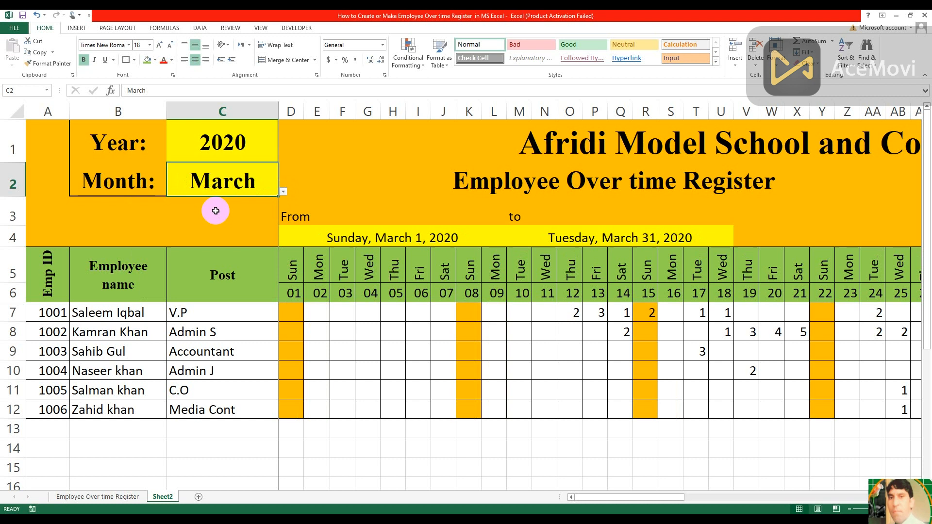
pyautogui.click(284, 192)
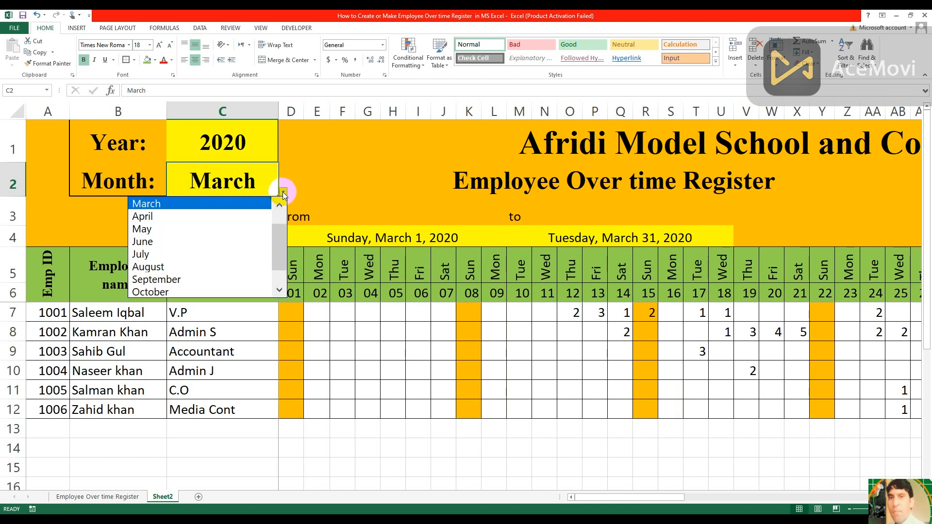
pyautogui.click(209, 247)
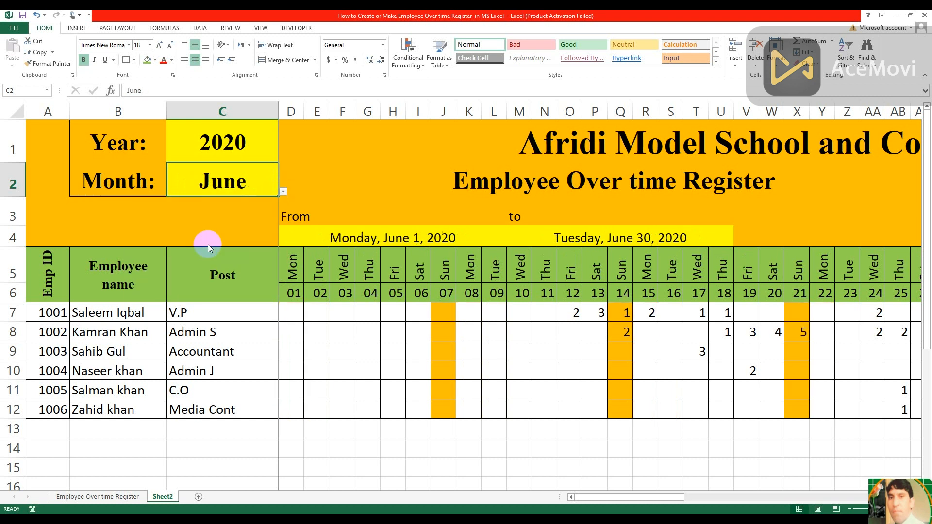
pyautogui.click(283, 192)
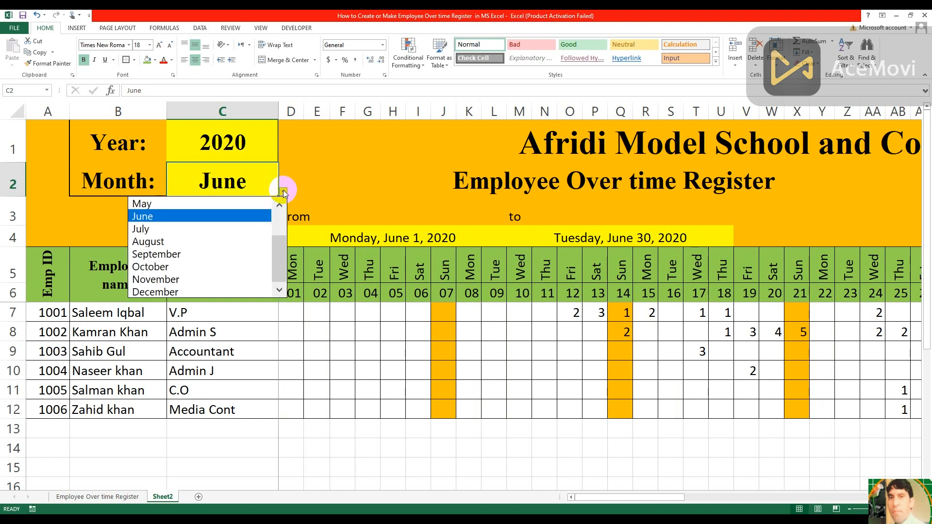
pyautogui.click(217, 240)
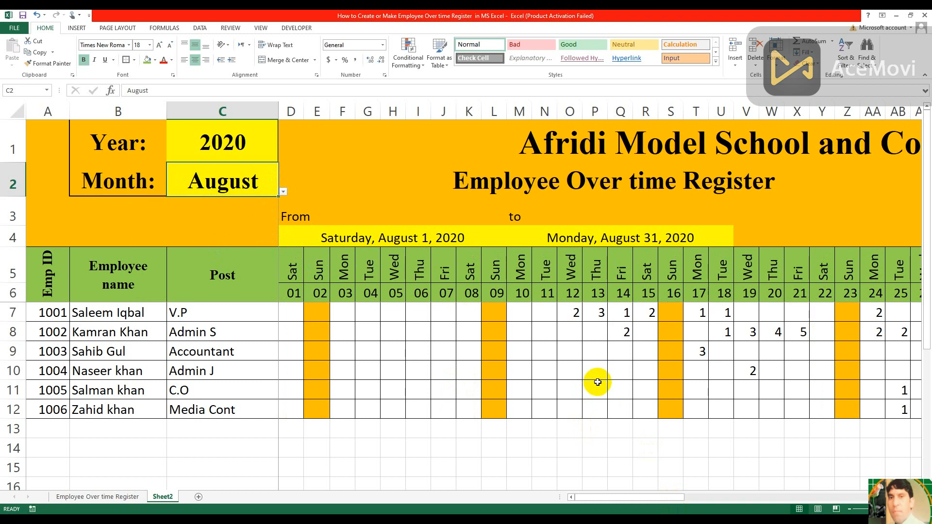
# Examine the August day columns up to the 31st and the overtime and salary columns AI to AO
pyautogui.press('Right')
pyautogui.press('Right')
pyautogui.press('Right')
pyautogui.press('Right')
pyautogui.press('Right')
pyautogui.press('Right')
pyautogui.press('Right')
pyautogui.press('Right')
pyautogui.press('Right')
pyautogui.press('Right')
pyautogui.press('Right')
pyautogui.press('Right')
pyautogui.press('Right')
pyautogui.press('Right')
pyautogui.press('Right')
pyautogui.press('Right')
pyautogui.press('Right')
pyautogui.press('Right')
pyautogui.press('Right')
pyautogui.press('Right')
pyautogui.press('Right')
pyautogui.press('Right')
pyautogui.press('Right')
pyautogui.press('Right')
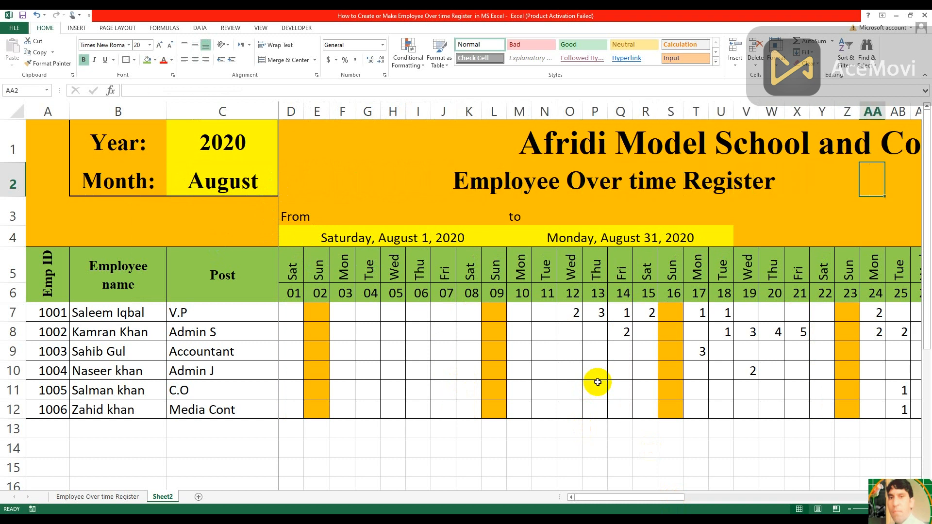
pyautogui.press('Right')
pyautogui.press('Right')
pyautogui.press('Right')
pyautogui.press('Right')
pyautogui.press('Right')
pyautogui.press('Right')
pyautogui.press('Right')
pyautogui.press('Right')
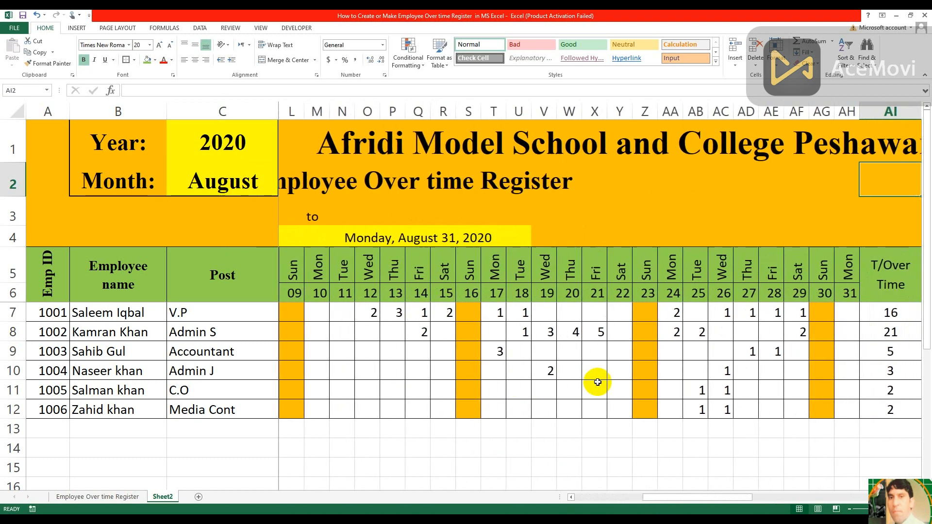
pyautogui.press('Left')
pyautogui.press('Left')
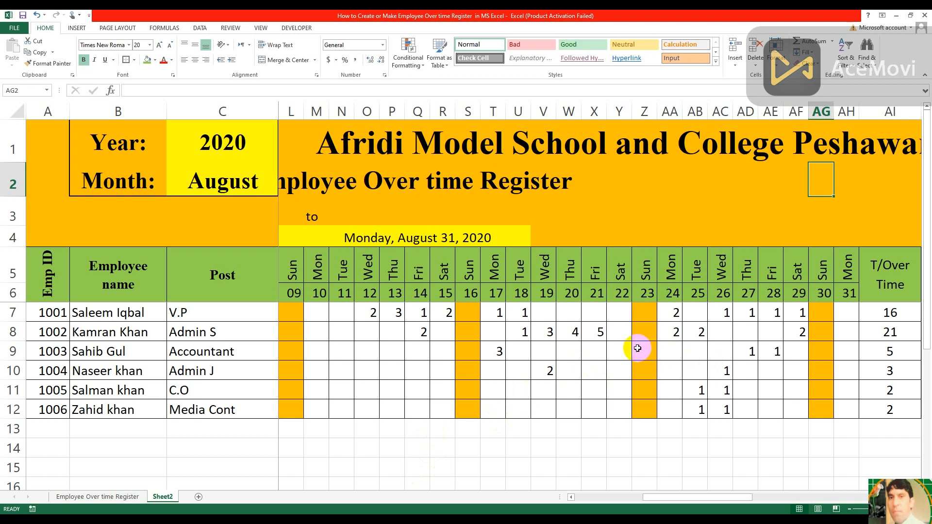
pyautogui.press('Right')
pyautogui.press('Right')
pyautogui.press('Right')
pyautogui.press('Right')
pyautogui.press('Right')
pyautogui.press('Right')
pyautogui.press('Right')
pyautogui.press('Right')
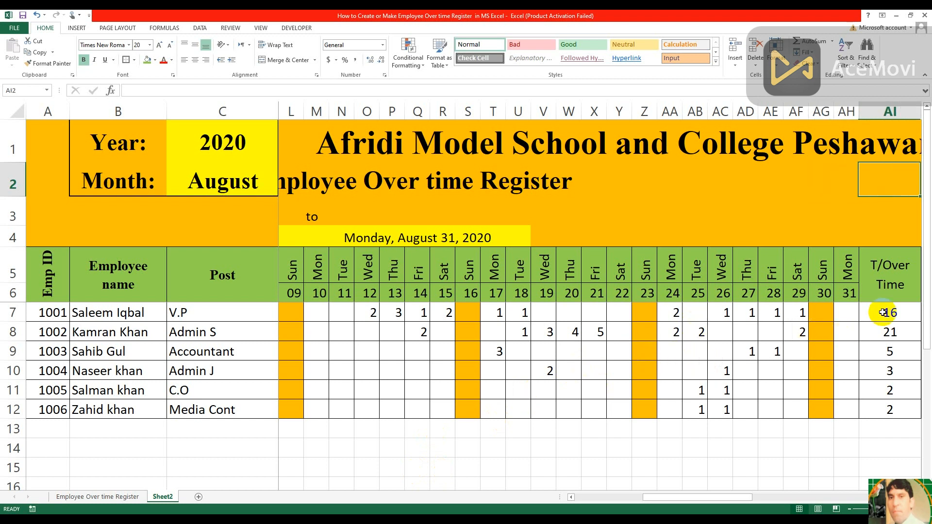
pyautogui.press('Right')
pyautogui.press('Right')
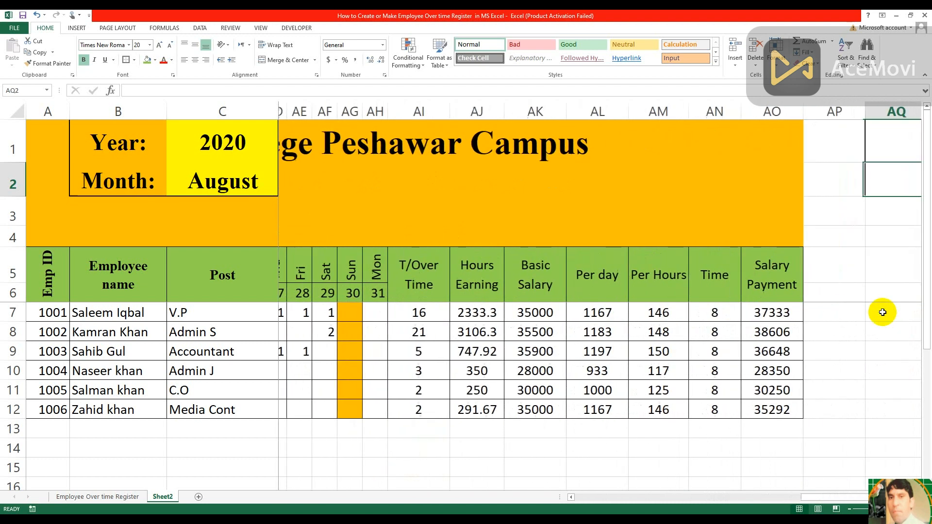